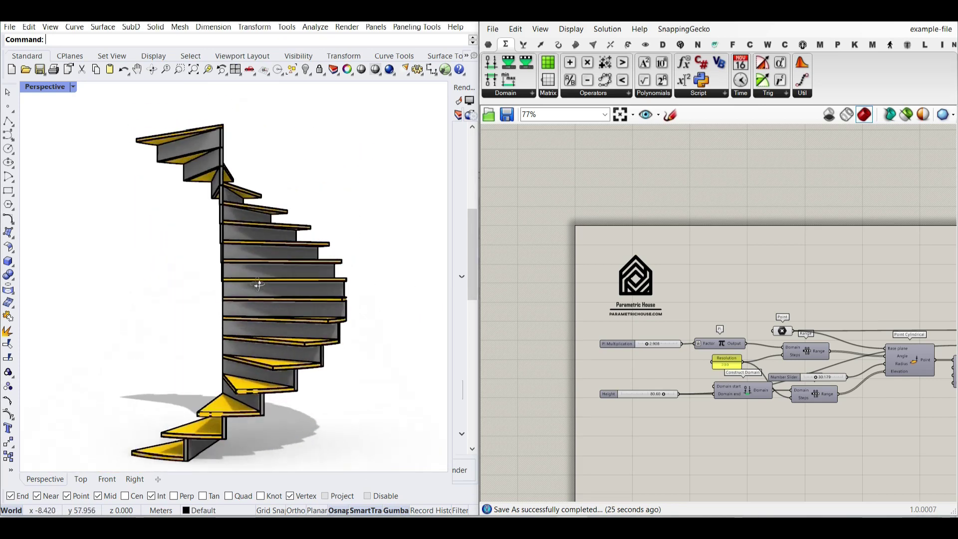
Step: Set the Pi Multiplication slider to 3.472 and lower the Height slider of the staircase definition
scroll(631, 342, up, 6)
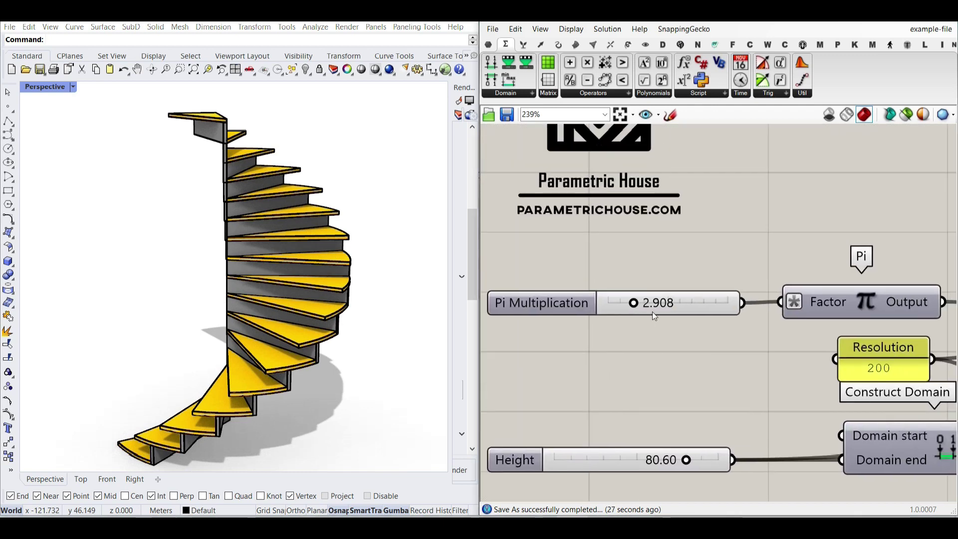
mouse_move(635, 303)
mouse_down()
mouse_move(644, 304)
mouse_move(615, 306)
mouse_move(644, 303)
mouse_up()
right_drag(691, 398, 765, 345)
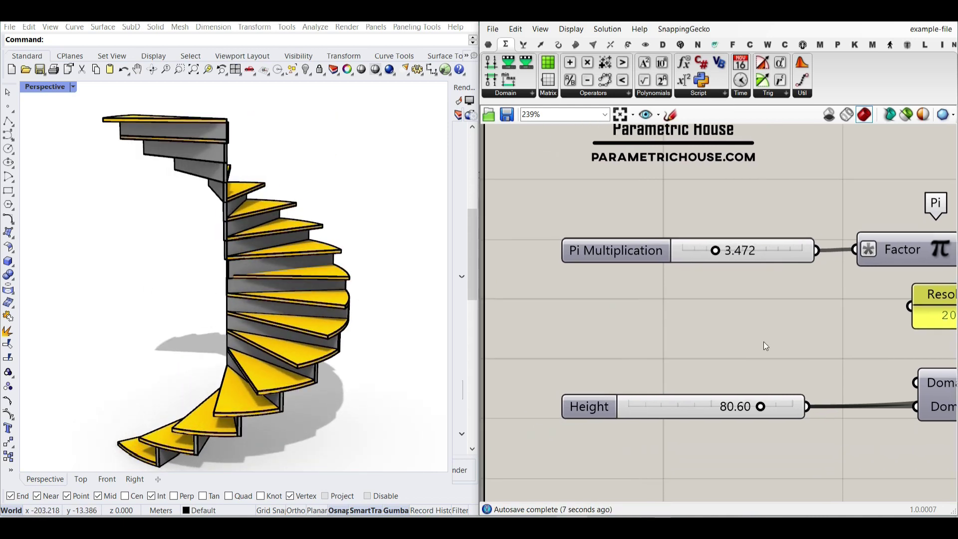
mouse_move(765, 407)
mouse_down()
mouse_move(723, 405)
mouse_move(756, 405)
mouse_up()
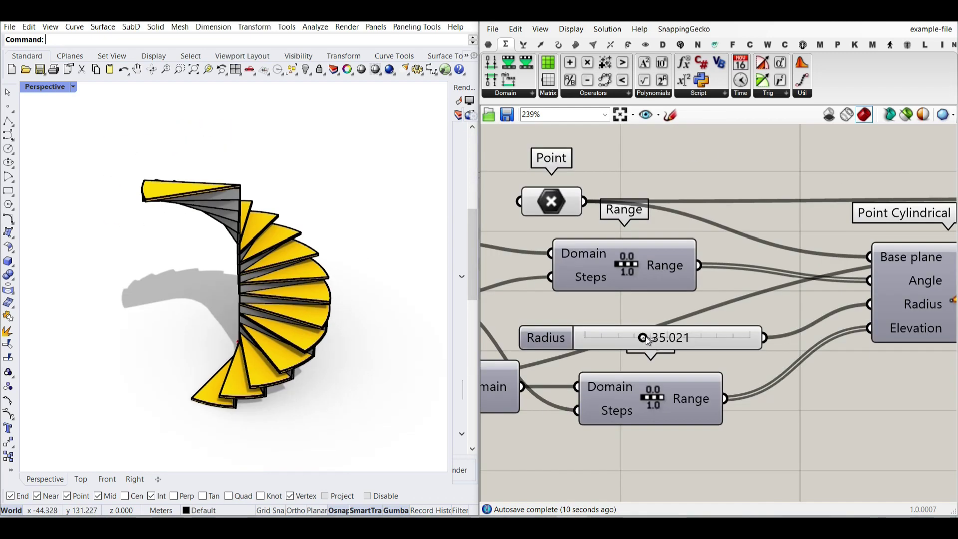
Step: Set the Radius slider to 35.929 and the Count slider to 13
mouse_move(646, 337)
mouse_down()
mouse_move(654, 339)
mouse_move(645, 340)
mouse_up()
right_drag(389, 260, 220, 304)
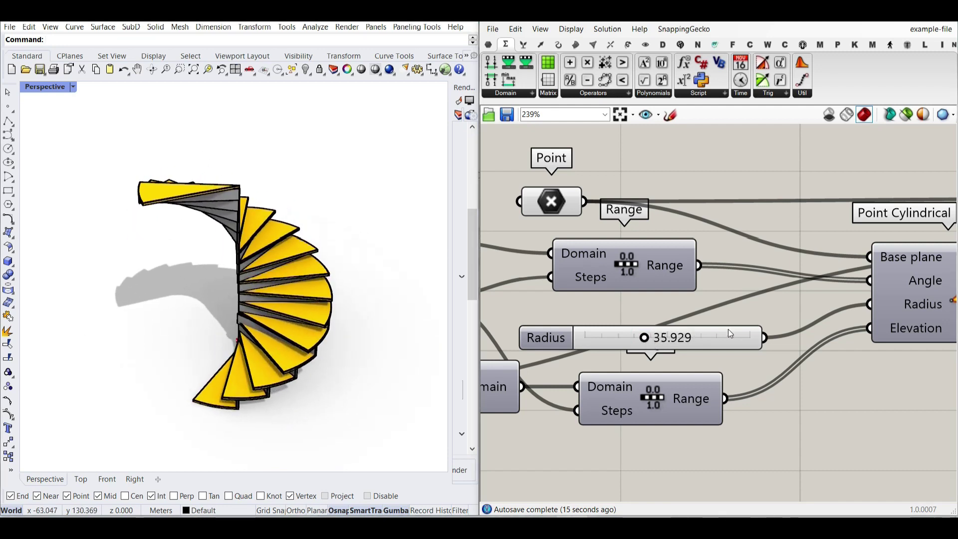
scroll(728, 329, down, 4)
scroll(796, 304, up, 6)
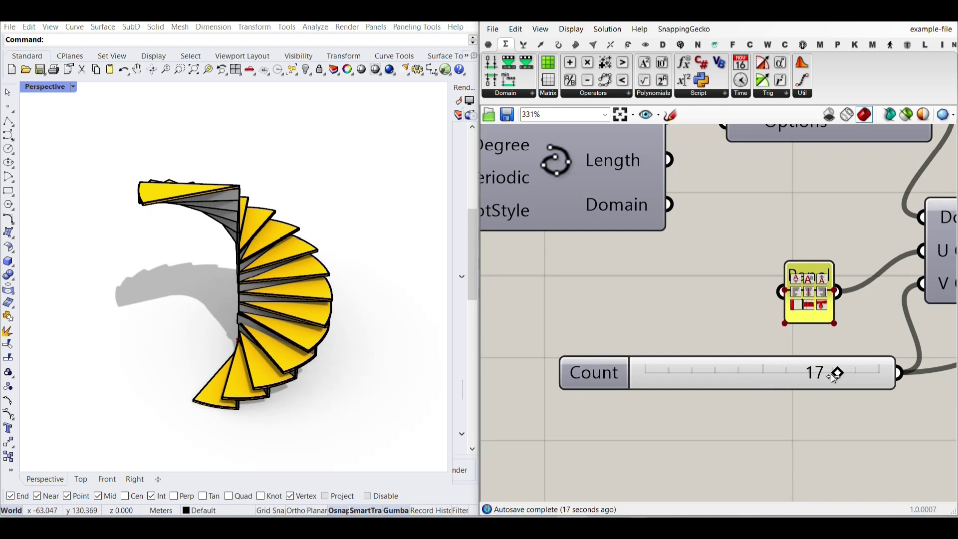
drag(818, 377, 783, 374)
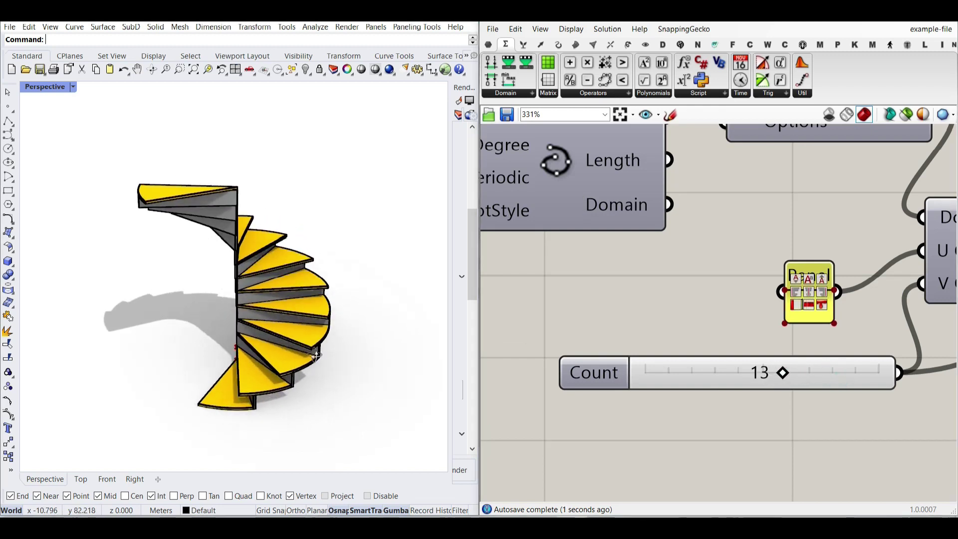
Step: Reduce the Extend slider to shorten how far the stair treads overlap
scroll(279, 341, up, 5)
scroll(278, 341, down, 2)
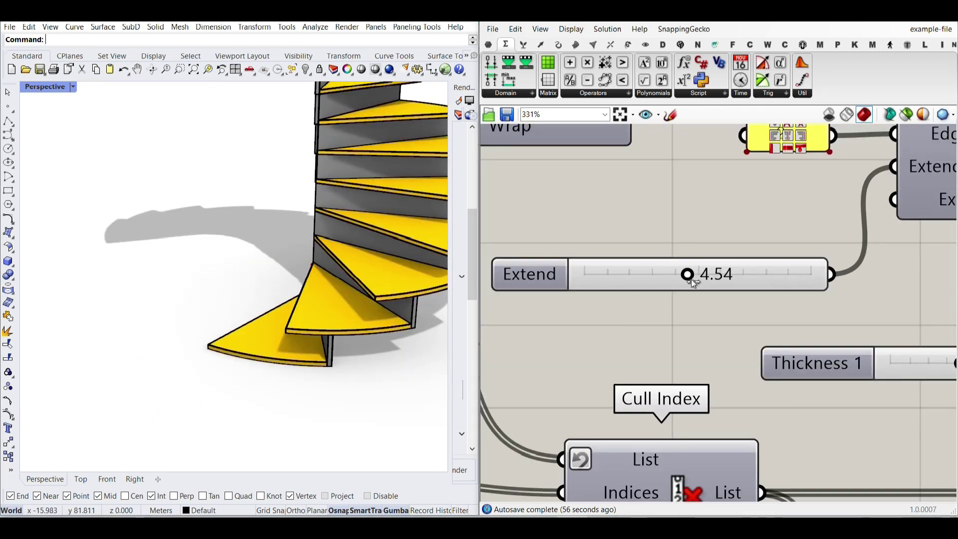
drag(692, 283, 624, 279)
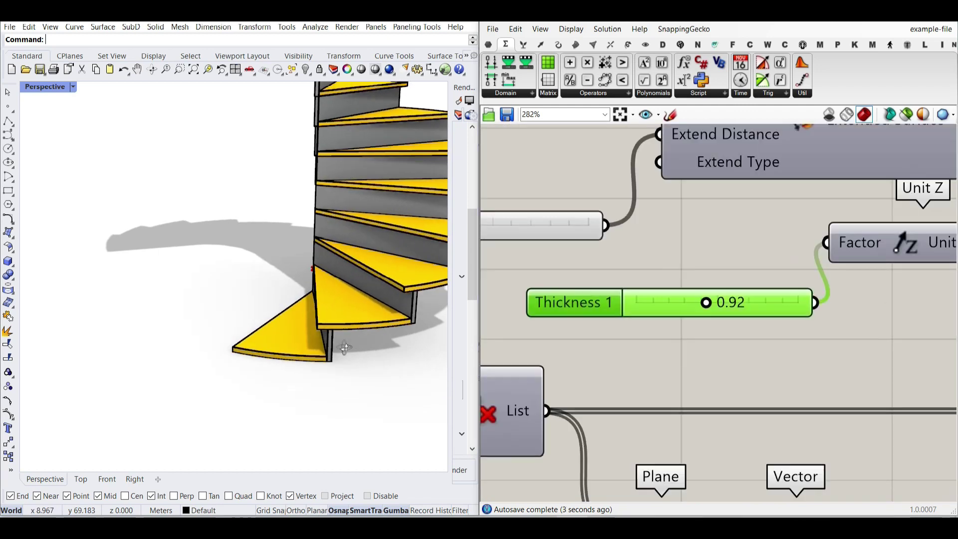
Step: Set the Thickness 1 slider to 0.84 and reduce the Thickness 2 slider slightly
scroll(308, 343, up, 3)
drag(720, 303, 693, 302)
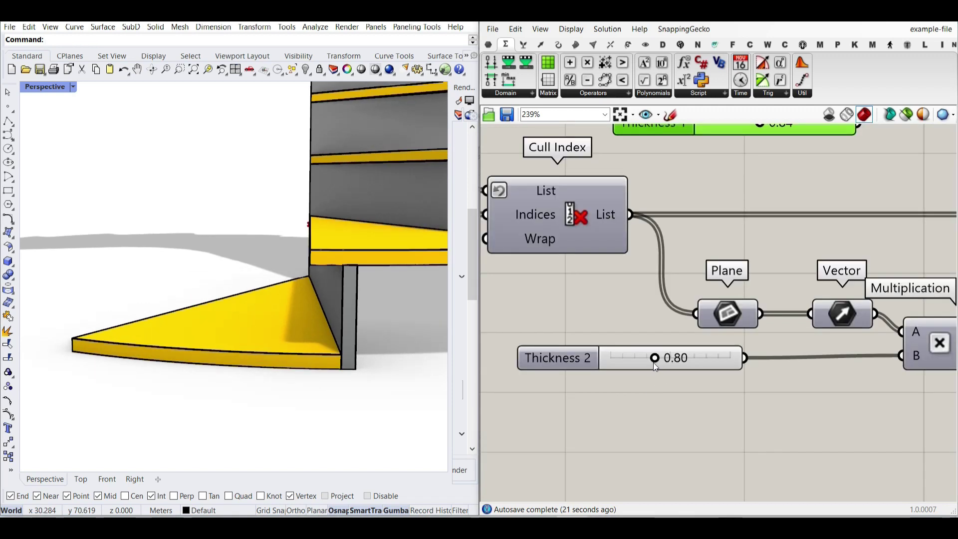
mouse_move(655, 367)
mouse_down()
mouse_move(680, 360)
mouse_move(625, 360)
mouse_move(666, 361)
mouse_move(645, 360)
mouse_up()
Step: Clear all staircase definition components from the Grasshopper canvas, keeping only the logo
right_drag(408, 368, 271, 203)
scroll(171, 255, up, 8)
right_drag(170, 251, 304, 250)
scroll(304, 250, down, 5)
right_drag(813, 282, 857, 329)
scroll(704, 307, down, 10)
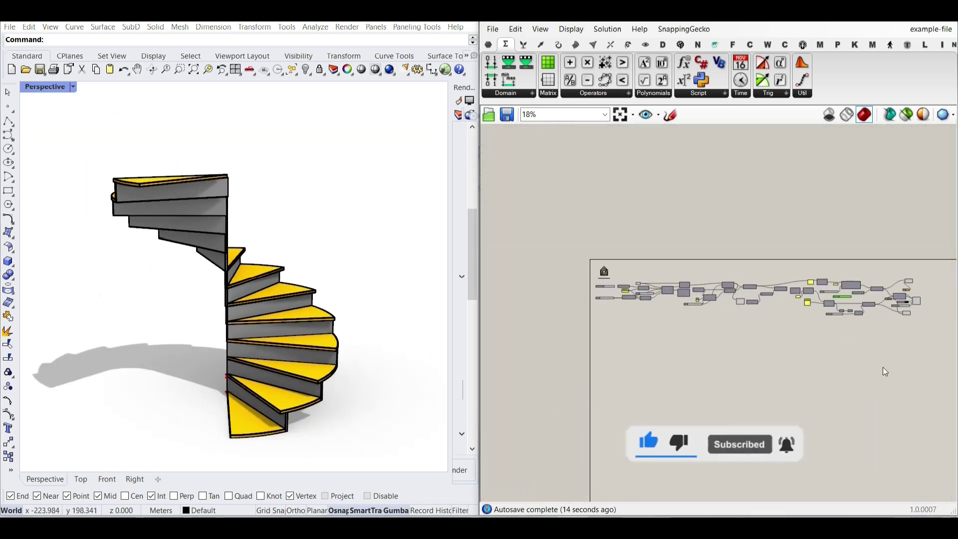
drag(914, 360, 834, 300)
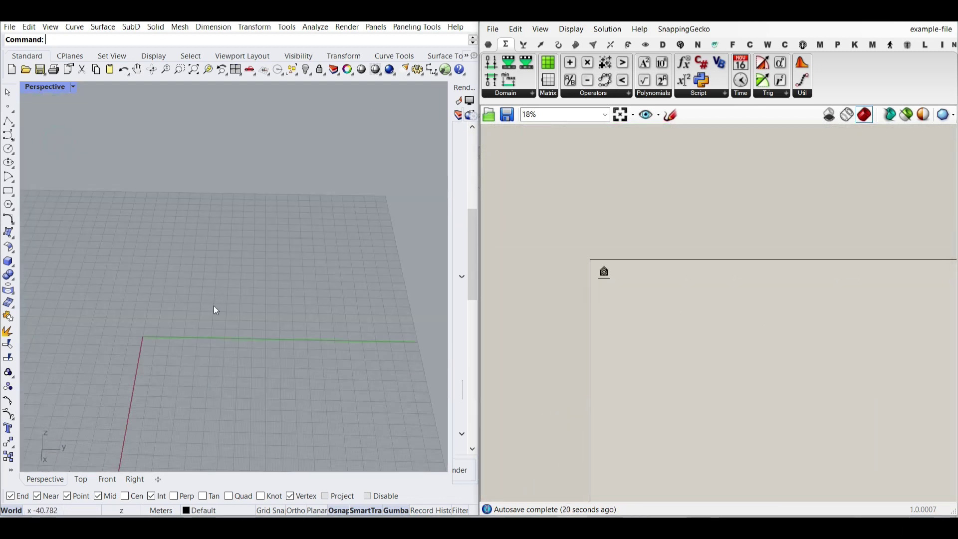
Step: Place a Point Cylindrical component on the empty canvas near the logo
right_drag(215, 307, 294, 302)
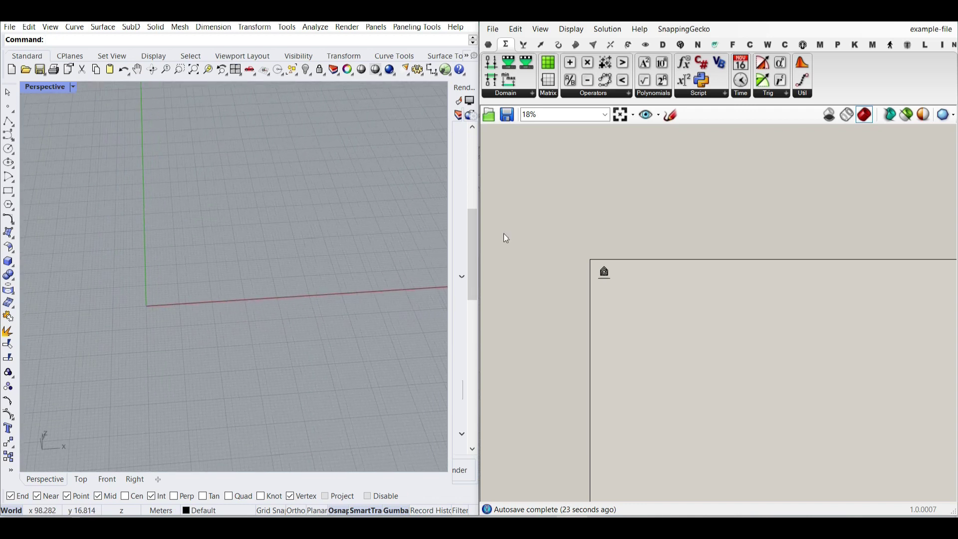
scroll(614, 292, up, 5)
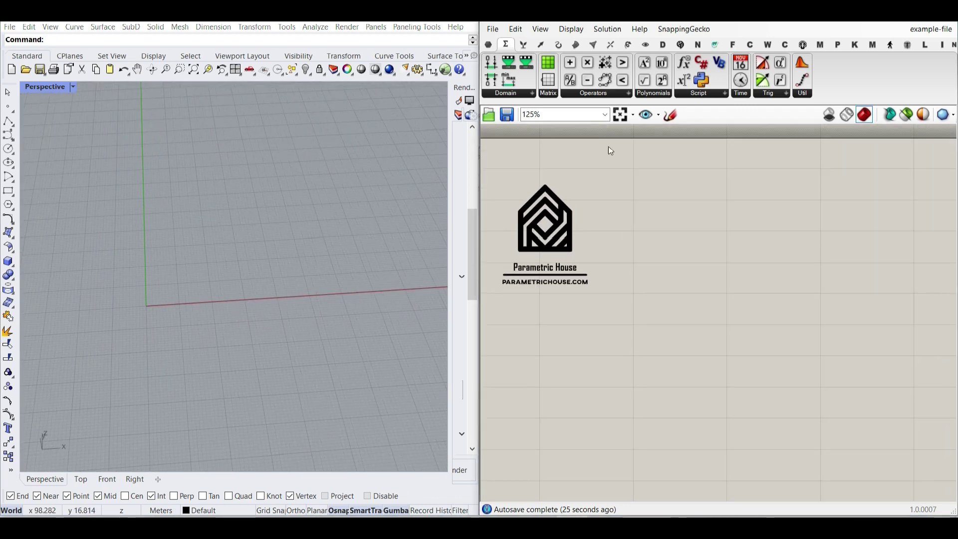
click(546, 48)
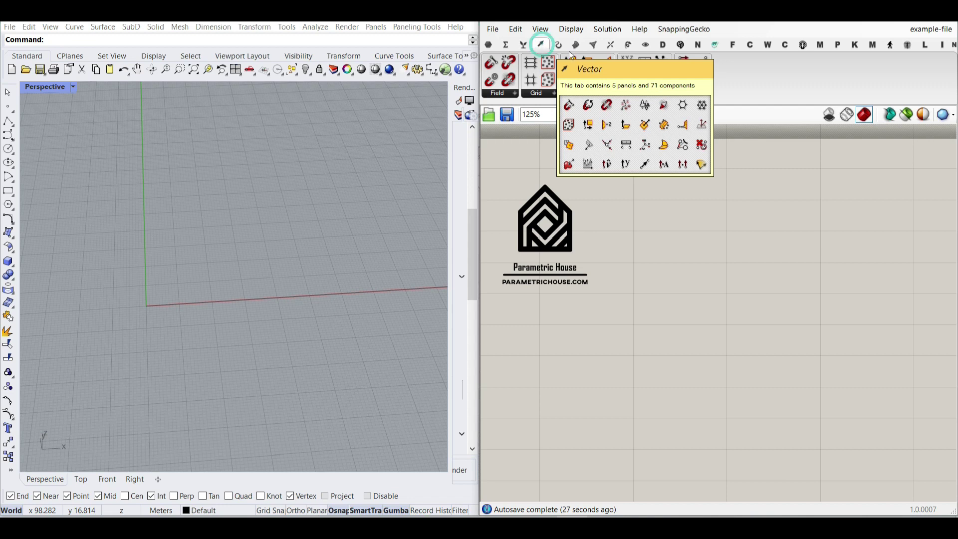
click(668, 94)
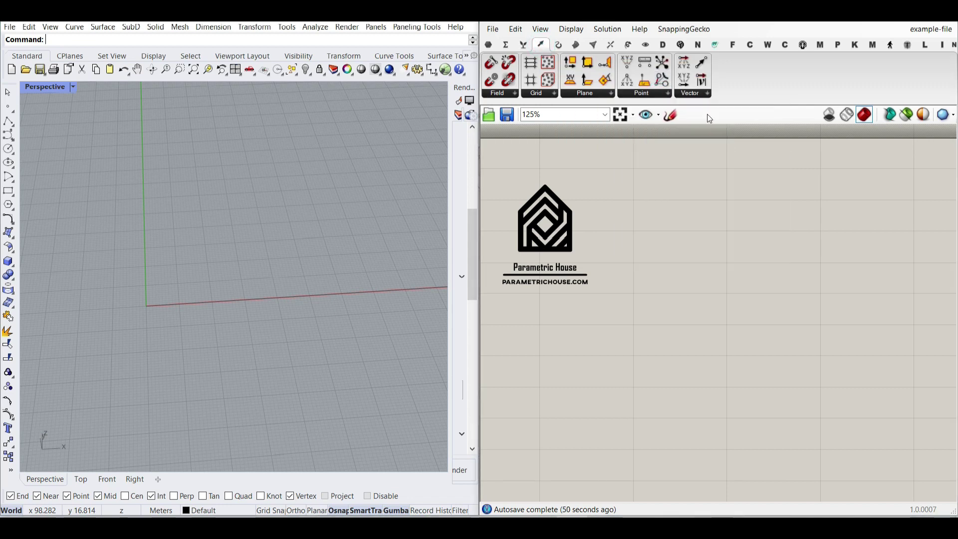
click(666, 95)
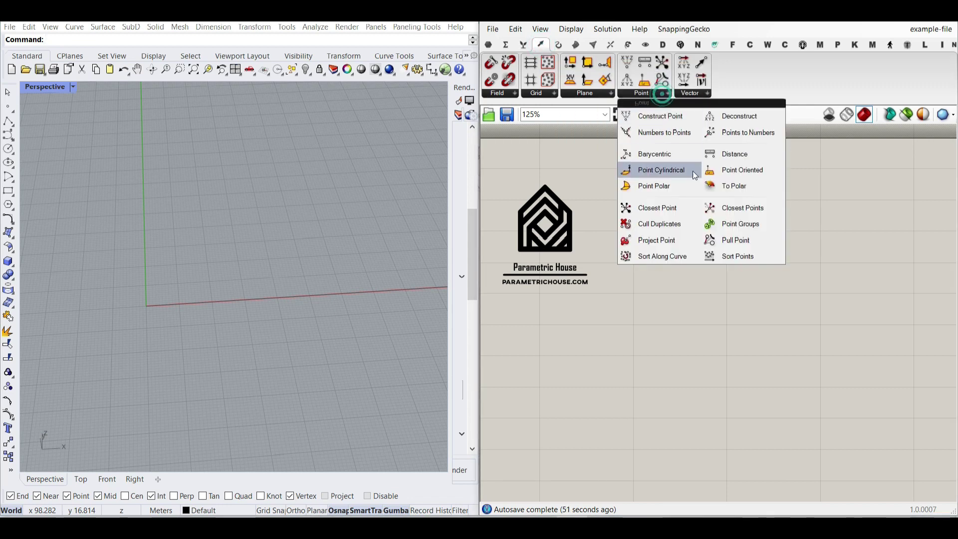
click(660, 171)
click(595, 371)
drag(610, 365, 696, 340)
scroll(601, 323, up, 3)
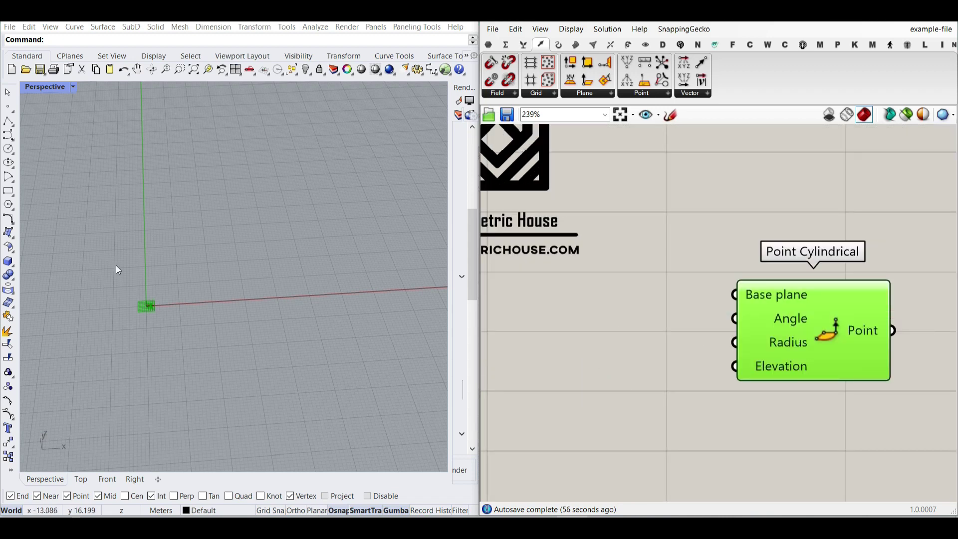
Step: Feed the Base plane input from a new Point parameter set to a point picked in the Perspective viewport
click(488, 44)
drag(607, 309, 734, 295)
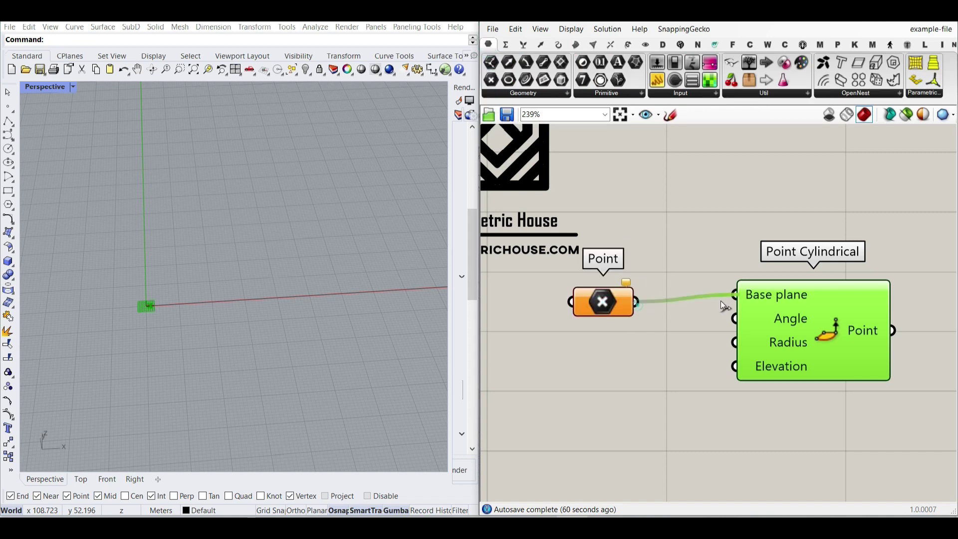
right_click(602, 305)
click(645, 423)
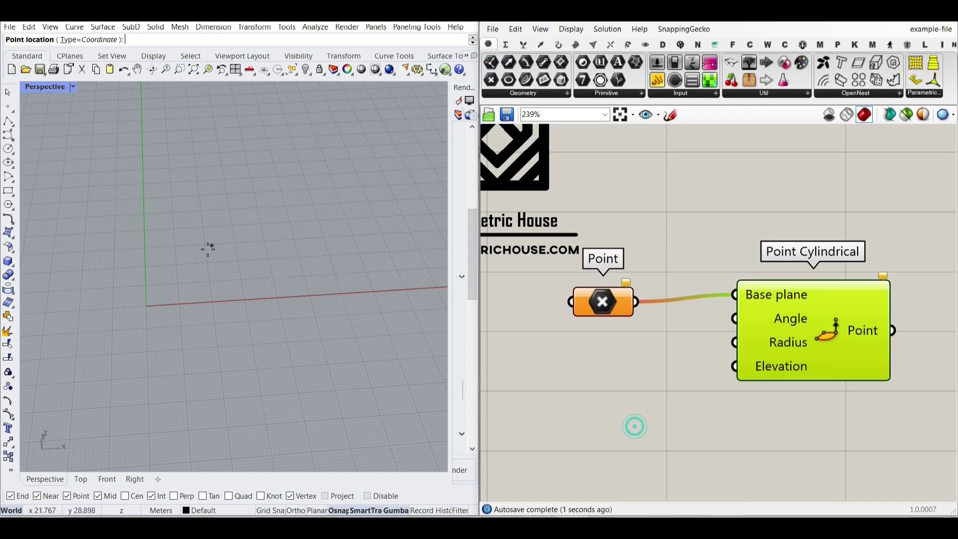
click(205, 256)
drag(603, 299, 633, 292)
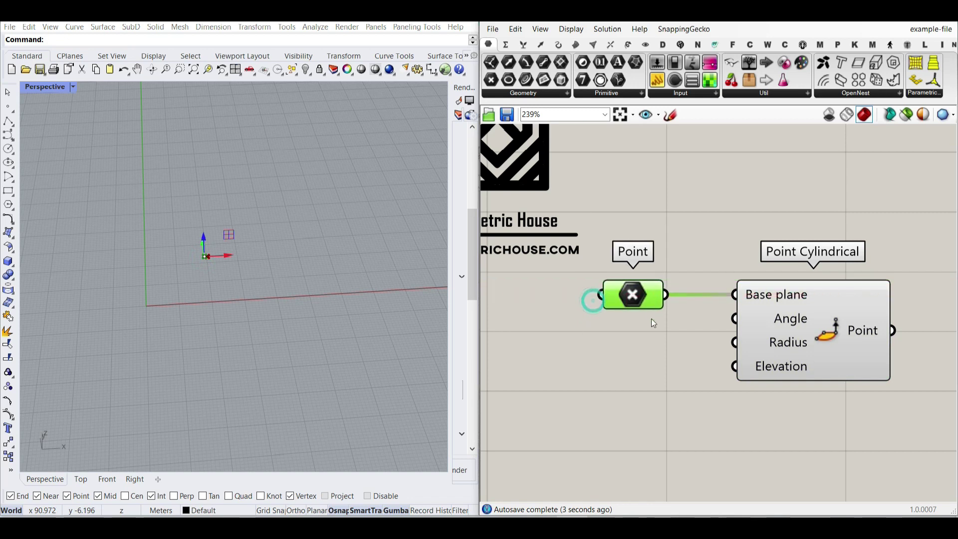
Step: Insert an XY Plane component between the Point parameter and the Base plane input
double_click(717, 213)
text(s)
key(BackSpace)
text(xy)
click(691, 199)
drag(666, 294, 668, 250)
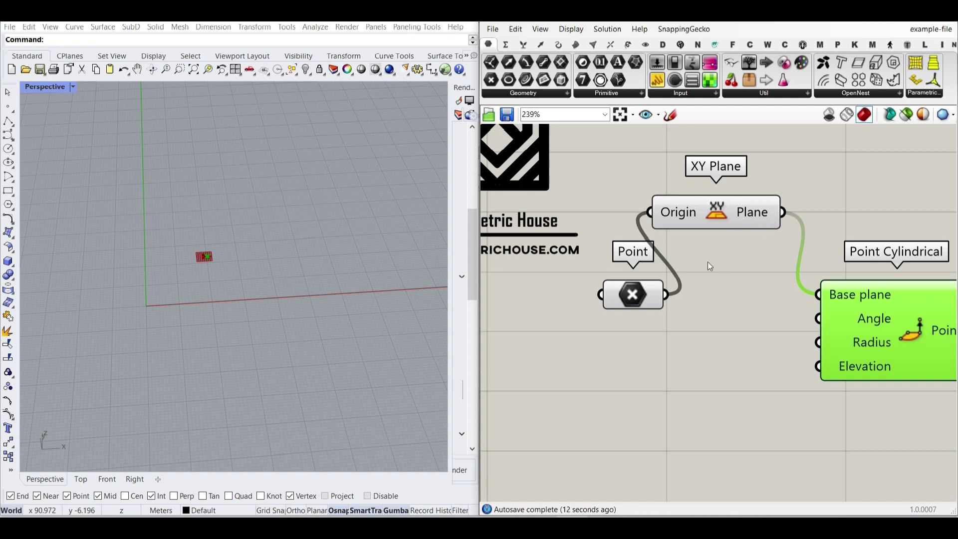
Step: Reconnect the Point parameter directly to Base plane and delete the XY Plane component
drag(667, 296, 818, 295)
click(704, 205)
key(Delete)
click(878, 322)
drag(878, 322, 794, 322)
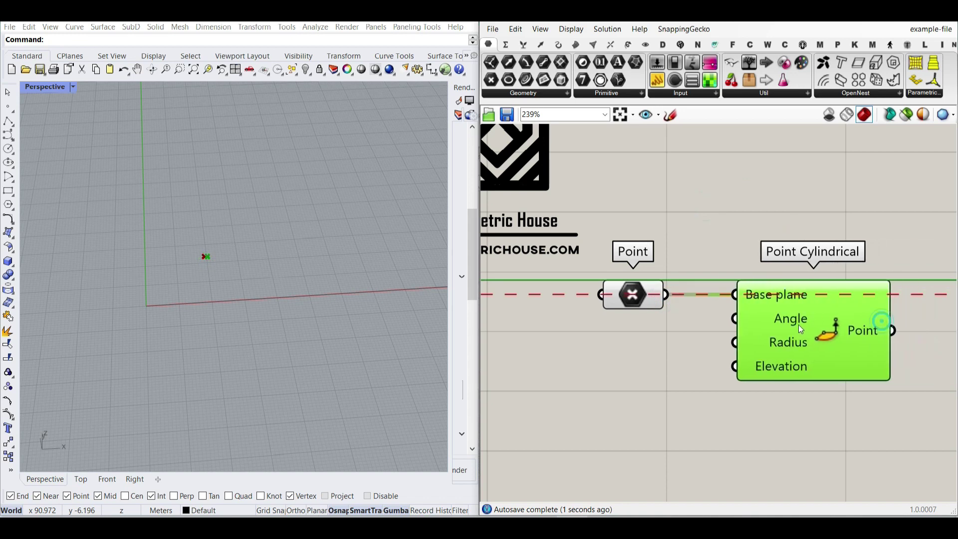
click(639, 349)
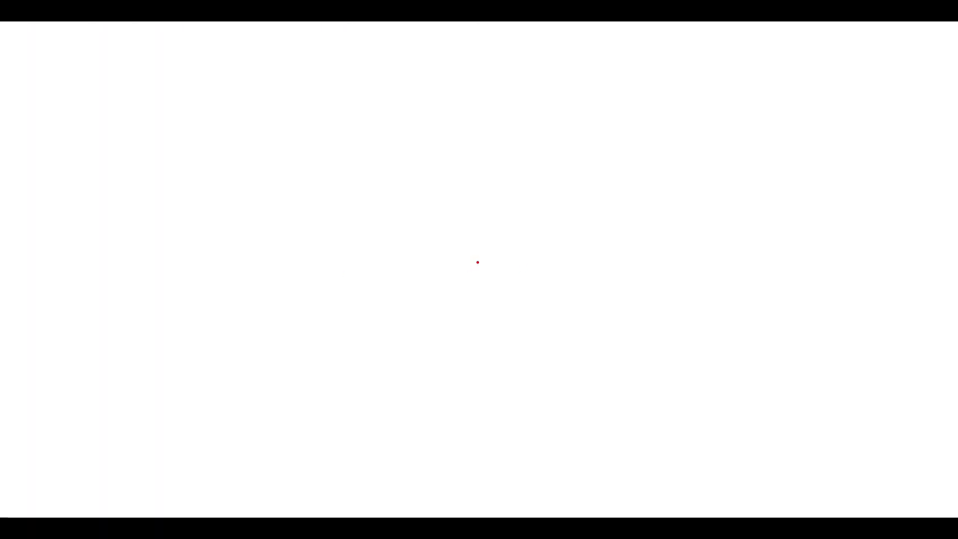
drag(455, 298, 436, 324)
mouse_move(436, 302)
mouse_down()
mouse_move(447, 315)
mouse_move(587, 281)
mouse_up()
drag(517, 306, 517, 324)
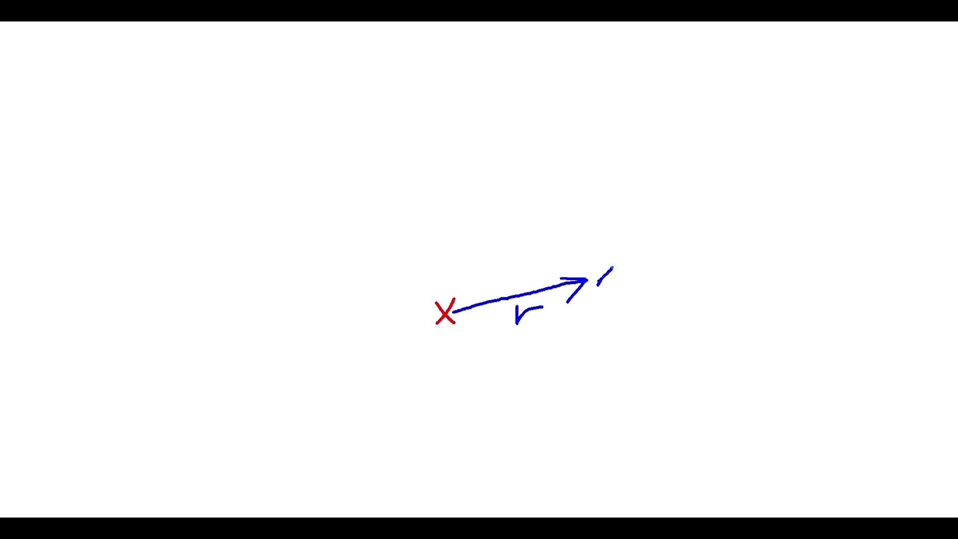
drag(548, 229, 559, 222)
drag(454, 307, 558, 223)
mouse_move(508, 273)
mouse_down()
mouse_move(516, 263)
mouse_move(555, 272)
mouse_up()
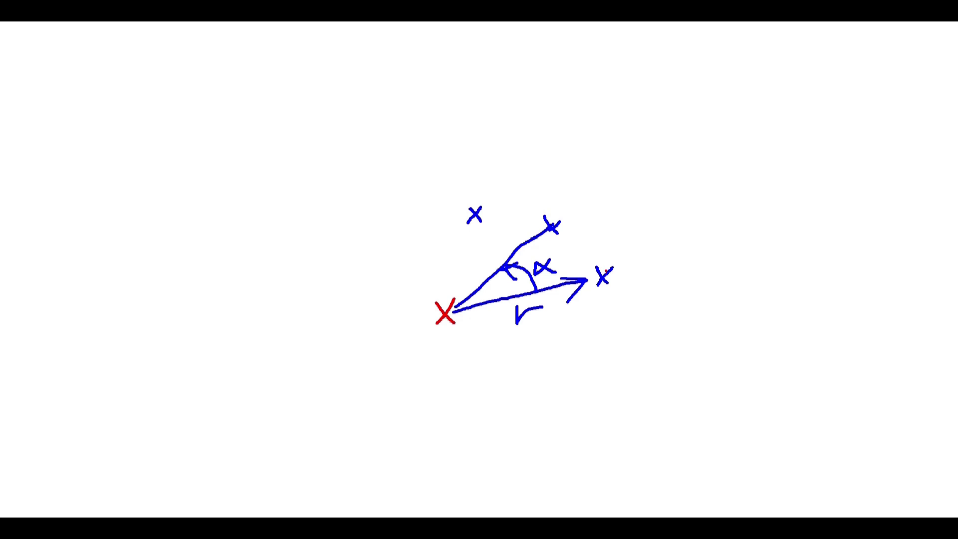
drag(604, 245, 629, 257)
drag(551, 227, 541, 197)
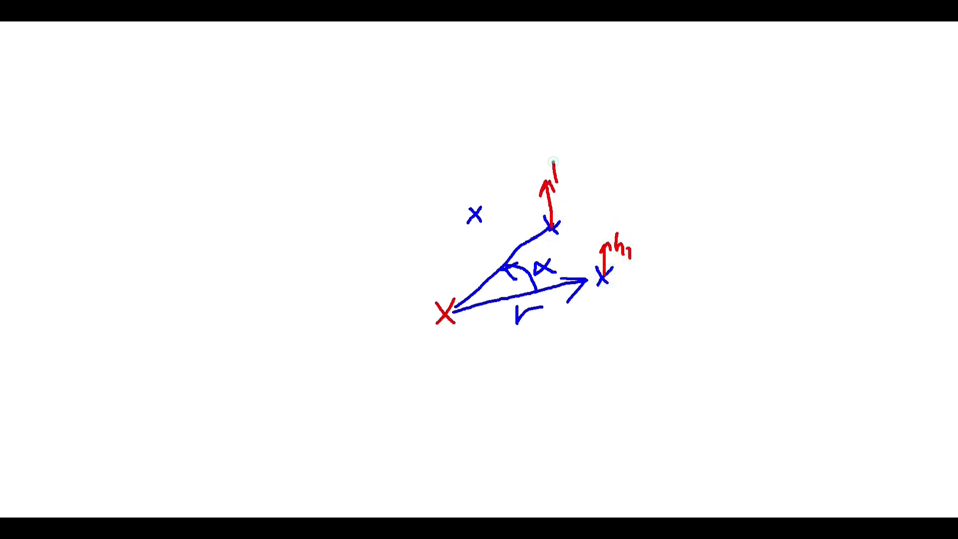
drag(469, 152, 515, 149)
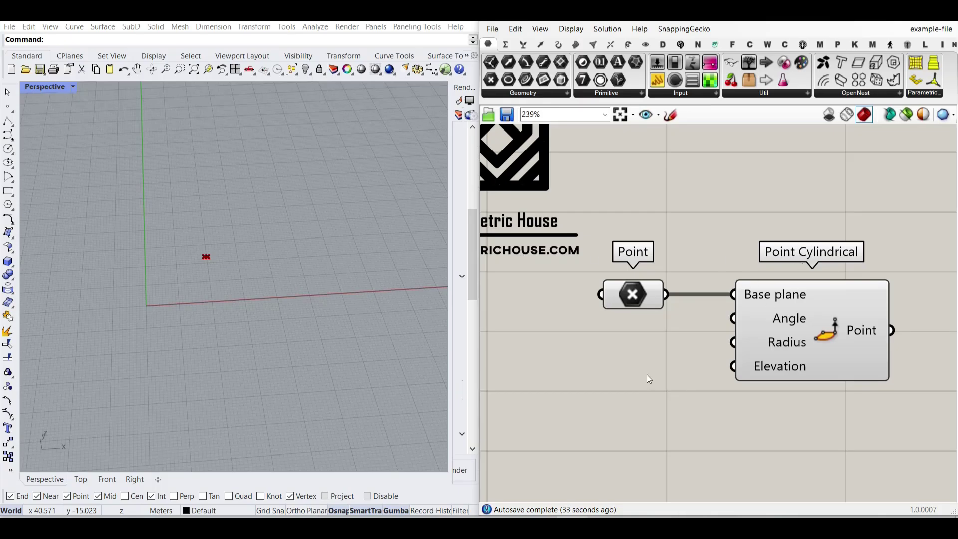
Step: Make room beside Point Cylindrical and place a Range component between it and the Point parameter
drag(793, 346, 849, 346)
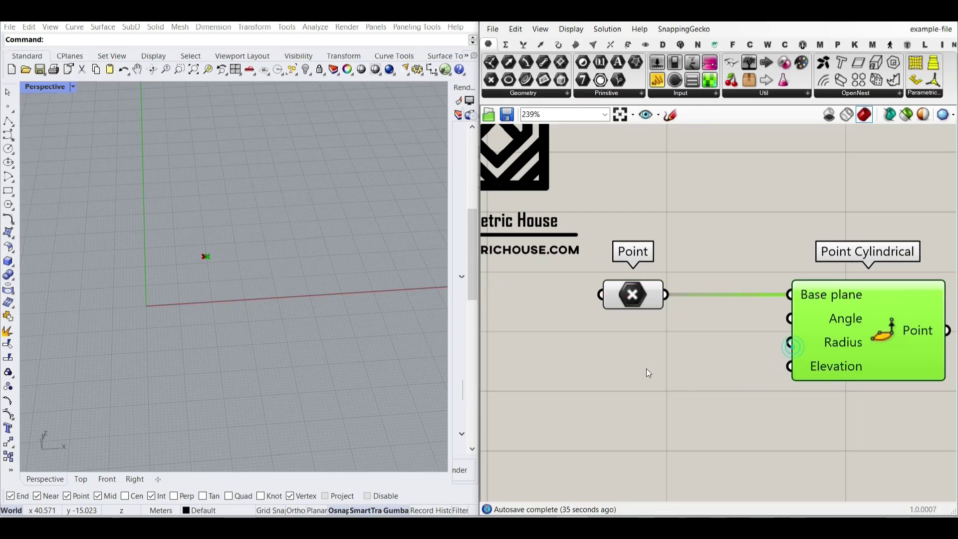
double_click(665, 339)
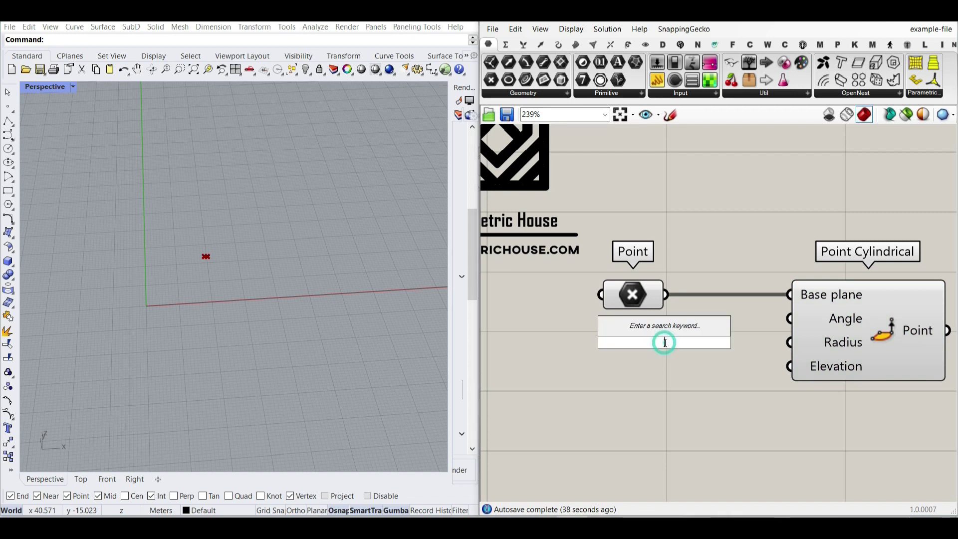
text(rang)
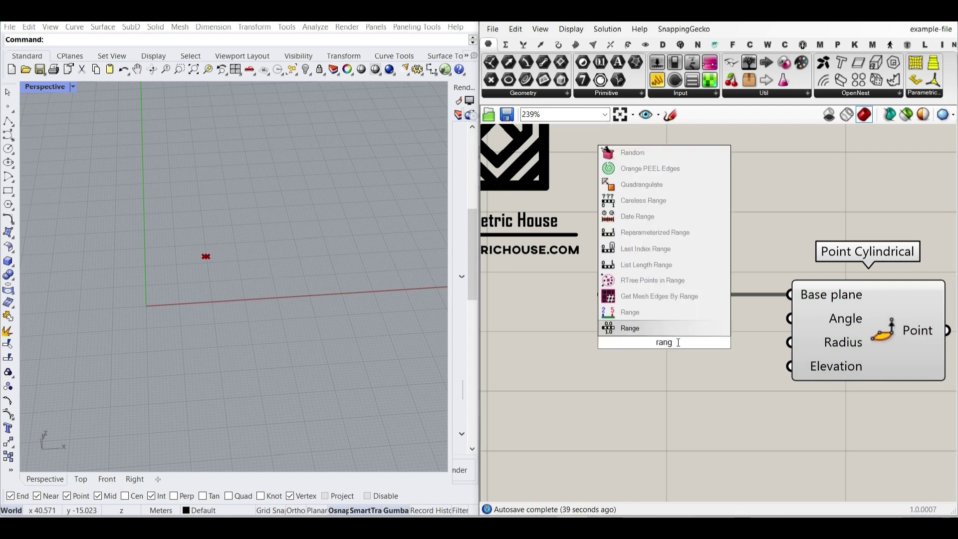
click(649, 330)
scroll(669, 333, down, 3)
click(746, 365)
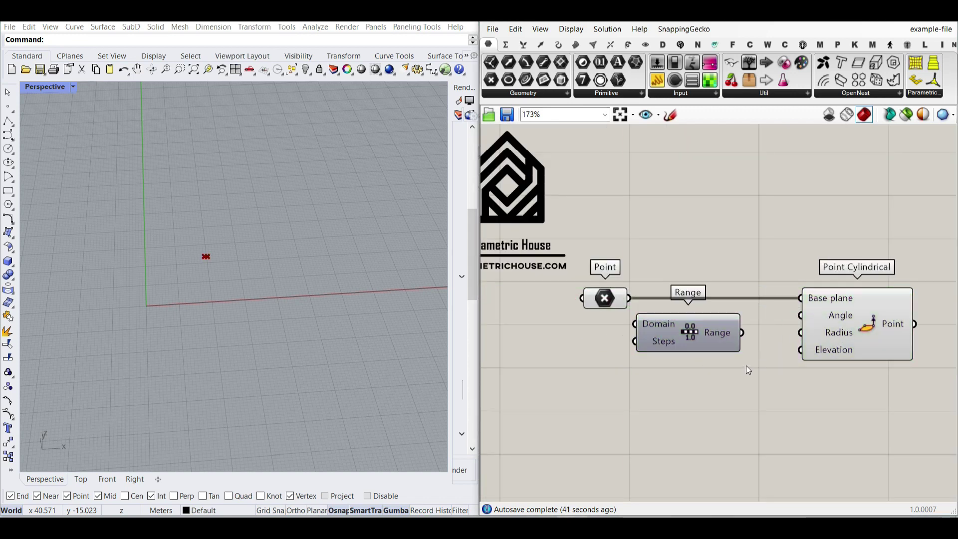
Step: Add a Construct Domain component to the canvas ahead of the Range component
scroll(778, 324, up, 6)
right_click(796, 299)
click(824, 394)
right_drag(682, 381, 898, 390)
right_drag(699, 379, 804, 384)
right_drag(598, 373, 688, 385)
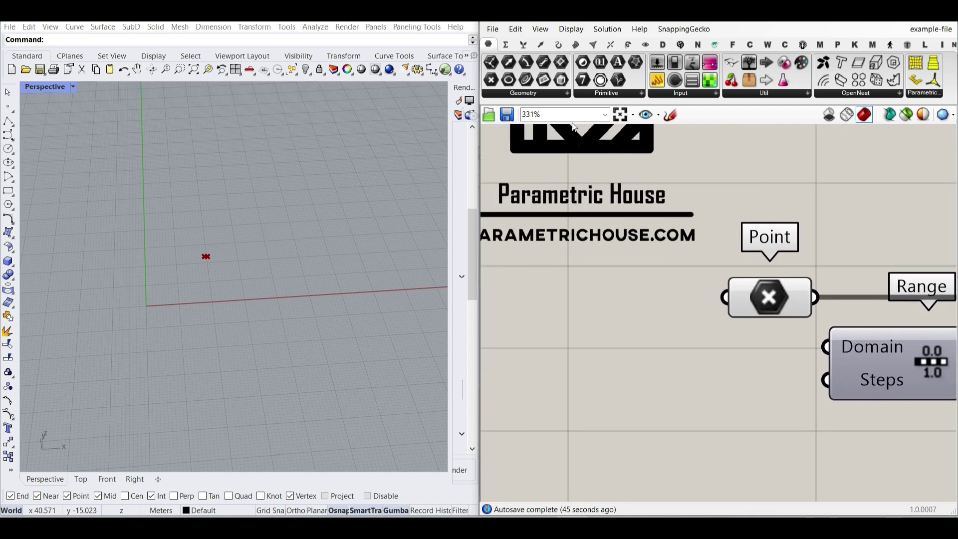
click(506, 45)
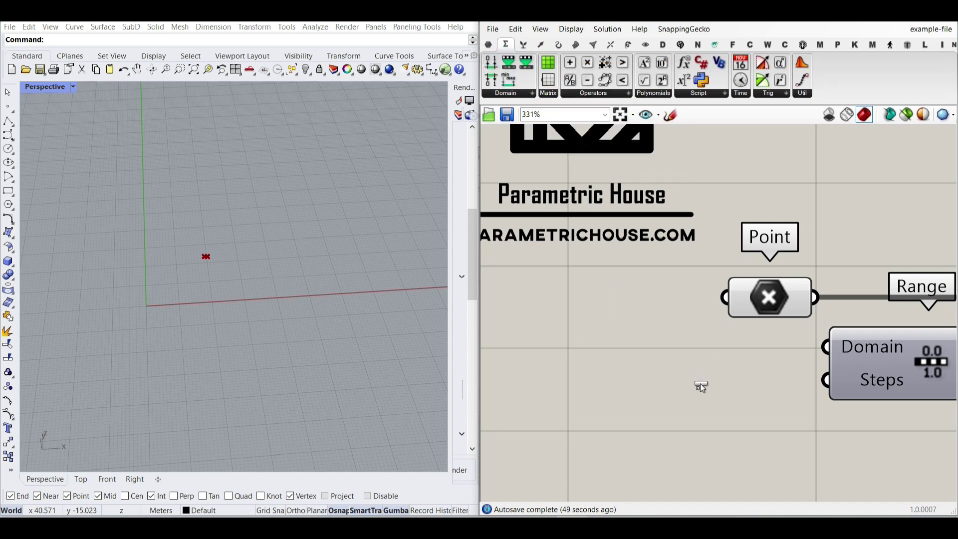
click(699, 383)
right_drag(700, 383, 666, 366)
Step: Arrange Construct Domain and Range side by side and connect the Domain output to Range's Domain input
scroll(663, 364, down, 3)
right_drag(827, 386, 712, 351)
drag(869, 364, 822, 339)
click(742, 390)
right_drag(657, 358, 728, 363)
drag(658, 328, 719, 335)
drag(862, 324, 865, 345)
scroll(765, 344, up, 1)
drag(762, 343, 814, 345)
Step: Add a number slider starting at 90 with an upper limit of 1000 and connect it to Construct Domain's Domain end
right_drag(609, 325, 701, 322)
right_drag(525, 362, 658, 388)
double_click(659, 388)
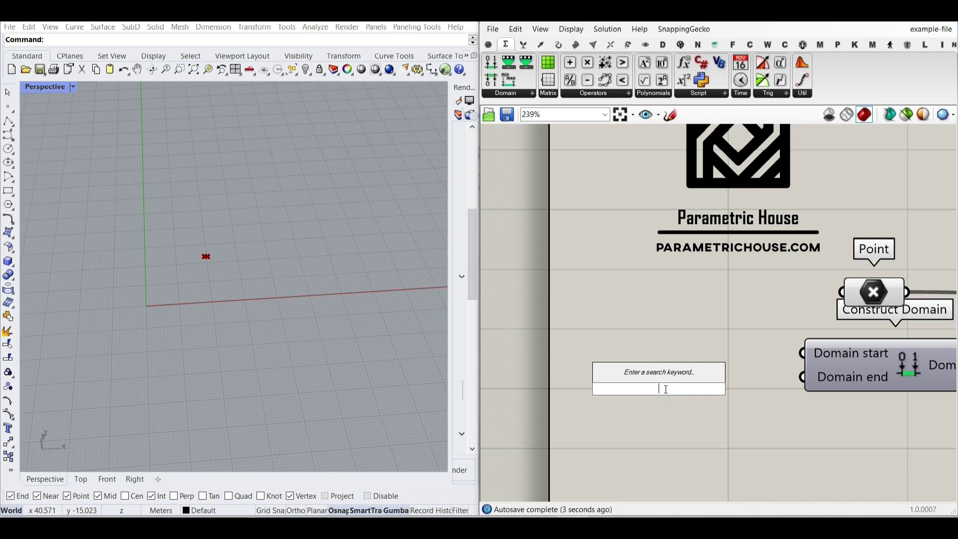
text(90)
key(Return)
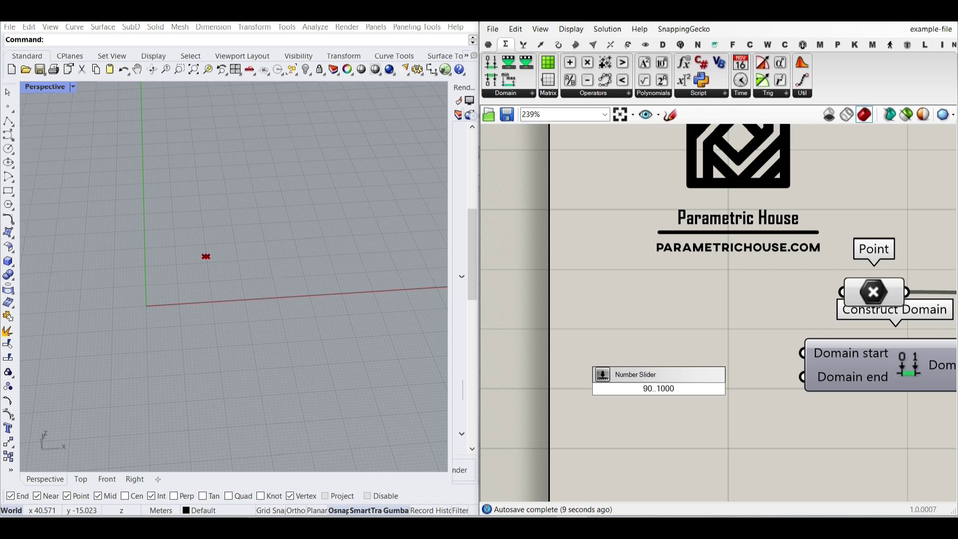
text(..1000.0)
key(Return)
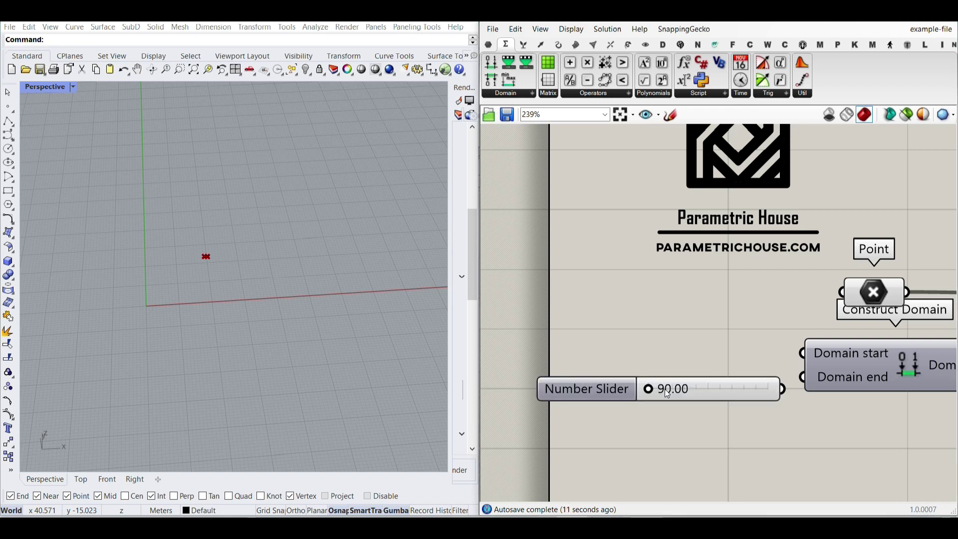
drag(783, 388, 796, 383)
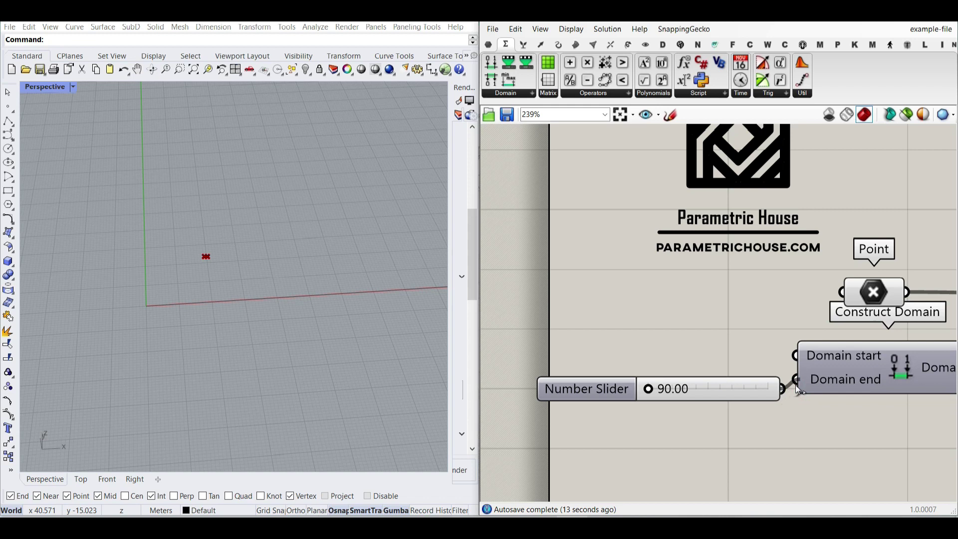
Step: Rename the number slider feeding Domain end as End Degree and shift it slightly away from Construct Domain
right_click(586, 399)
text(End Degree)
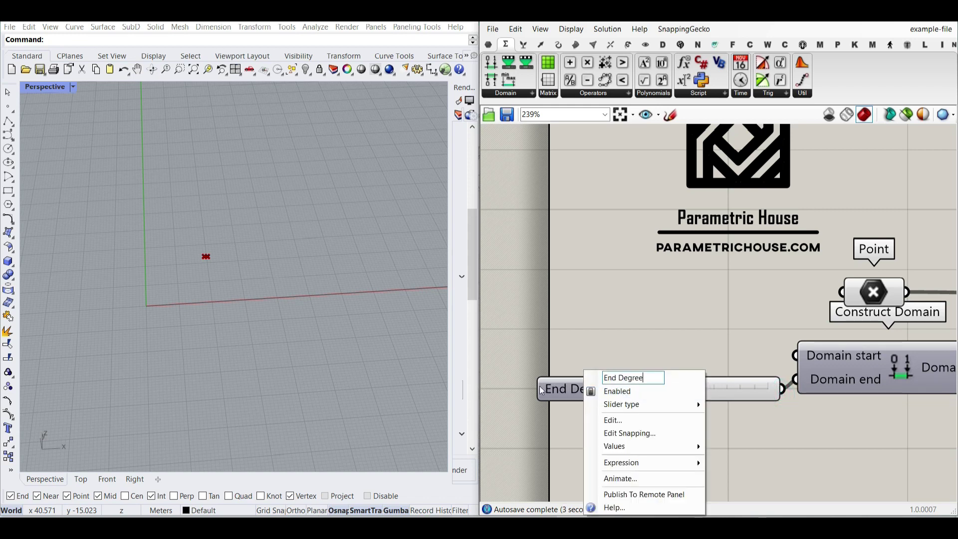
click(771, 341)
drag(746, 386, 726, 377)
Step: Connect the Range output to Point Cylindrical's Angle input
right_drag(746, 391, 508, 386)
right_drag(867, 357, 659, 353)
drag(800, 320, 801, 321)
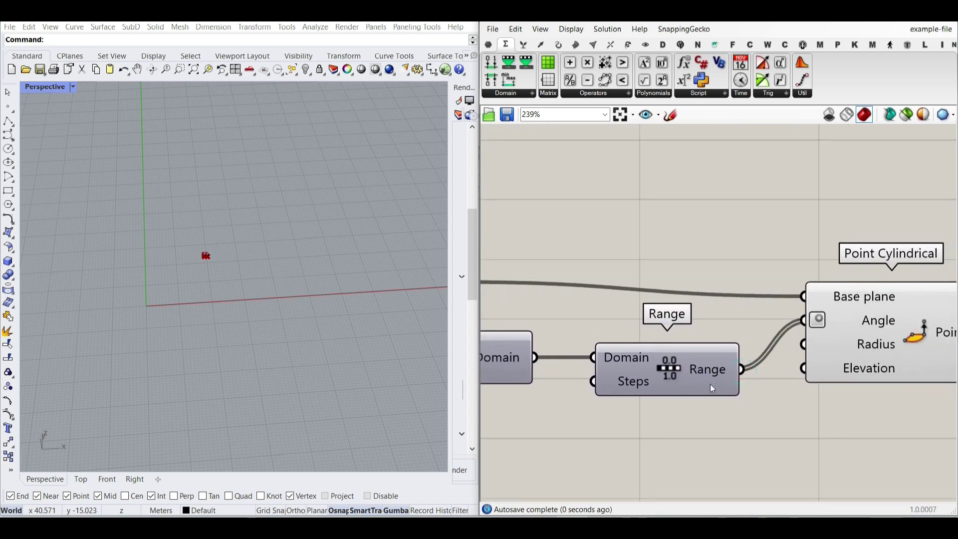
Step: Add a panel containing 200 below Construct Domain and connect it to Range's Steps input
right_drag(635, 429, 634, 432)
double_click(635, 432)
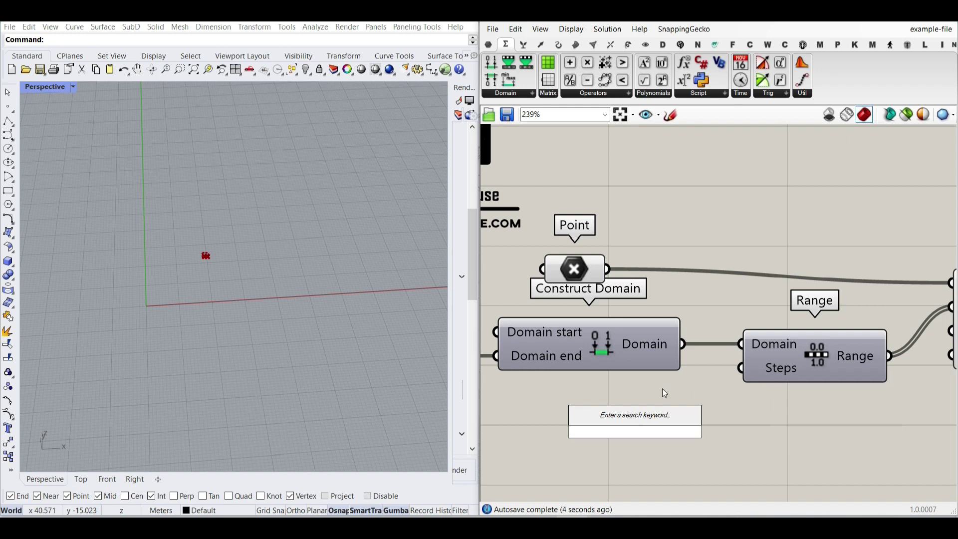
right_drag(663, 389, 711, 379)
double_click(679, 391)
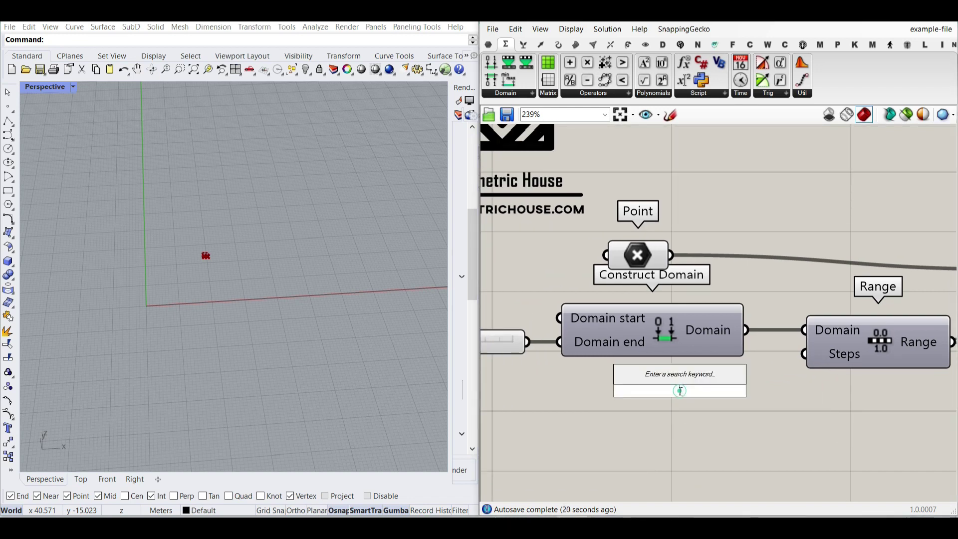
text(//200)
key(Return)
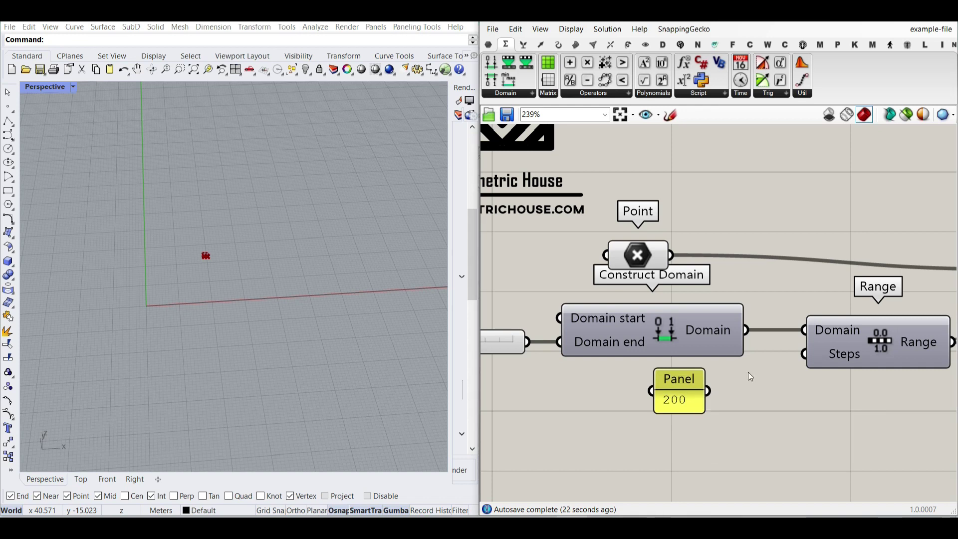
drag(709, 391, 797, 359)
Step: Rename the 200 panel as Resolution and widen it so its full title fits
right_click(684, 391)
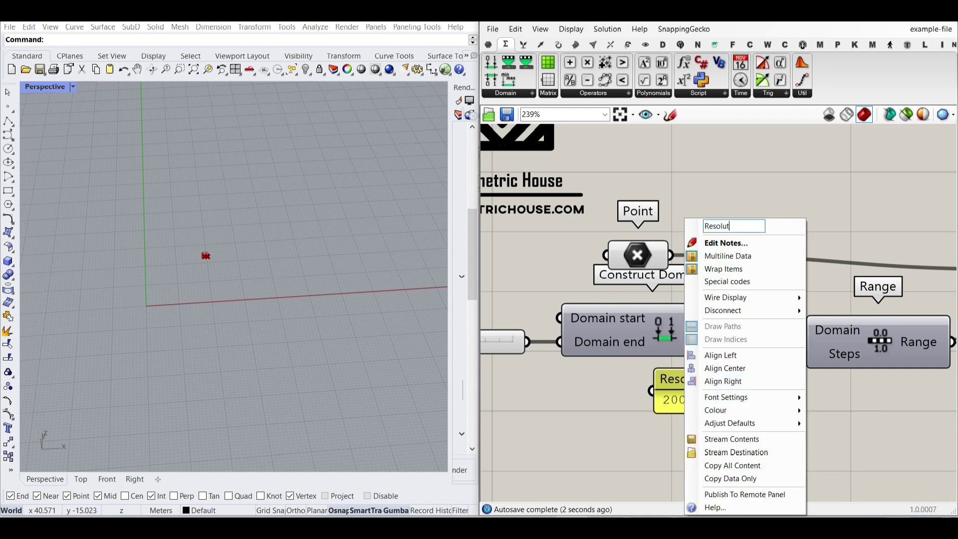
key(Return)
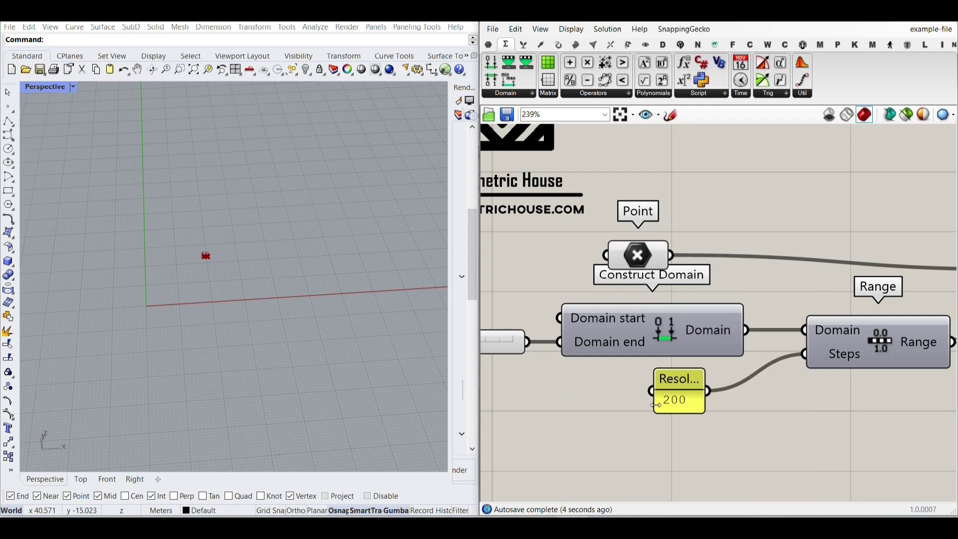
drag(655, 405, 614, 405)
Step: Raise the End Degree slider so the arc of points extends past a quarter circle
right_drag(812, 399, 697, 368)
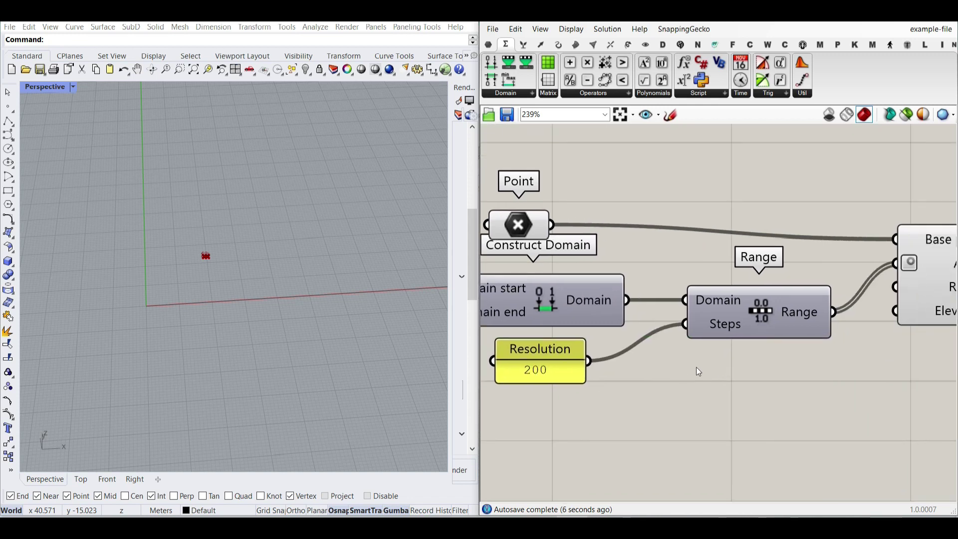
click(189, 70)
right_drag(232, 308, 314, 411)
scroll(325, 410, up, 10)
scroll(322, 404, up, 12)
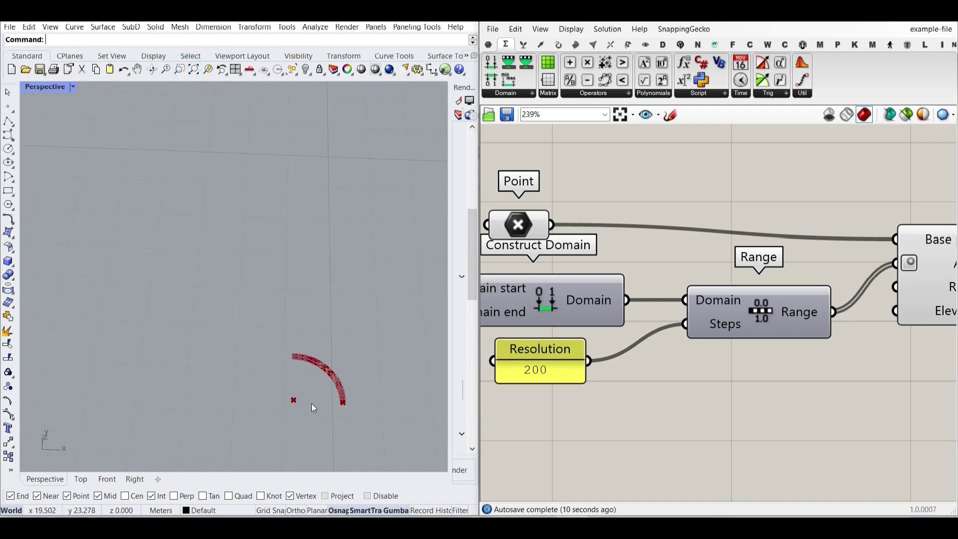
right_drag(593, 345, 948, 321)
scroll(363, 366, up, 1)
mouse_move(620, 287)
mouse_down()
mouse_move(645, 287)
mouse_move(619, 289)
mouse_up()
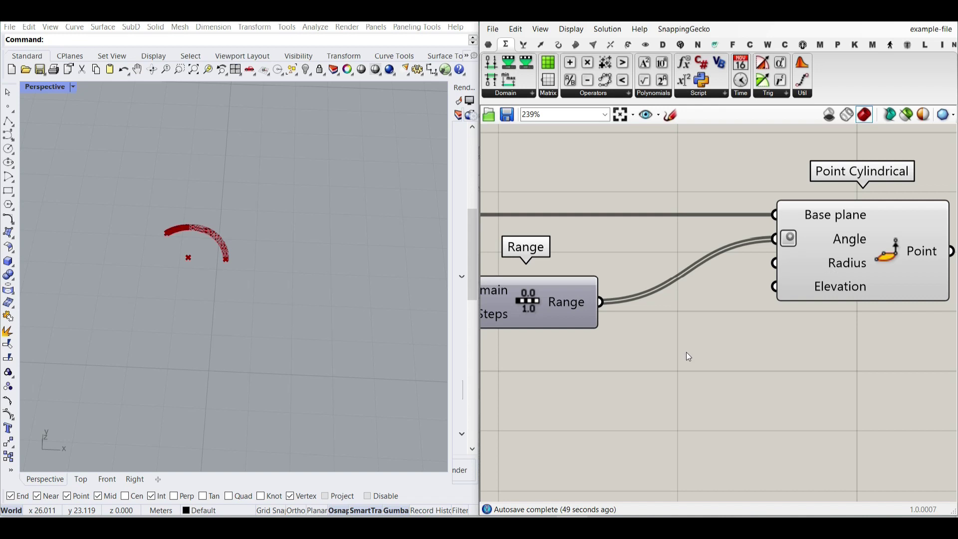
Step: Add a number slider with value 12.55, connect it to Point Cylindrical's Radius input and place it below the Range component
double_click(687, 353)
text(1)
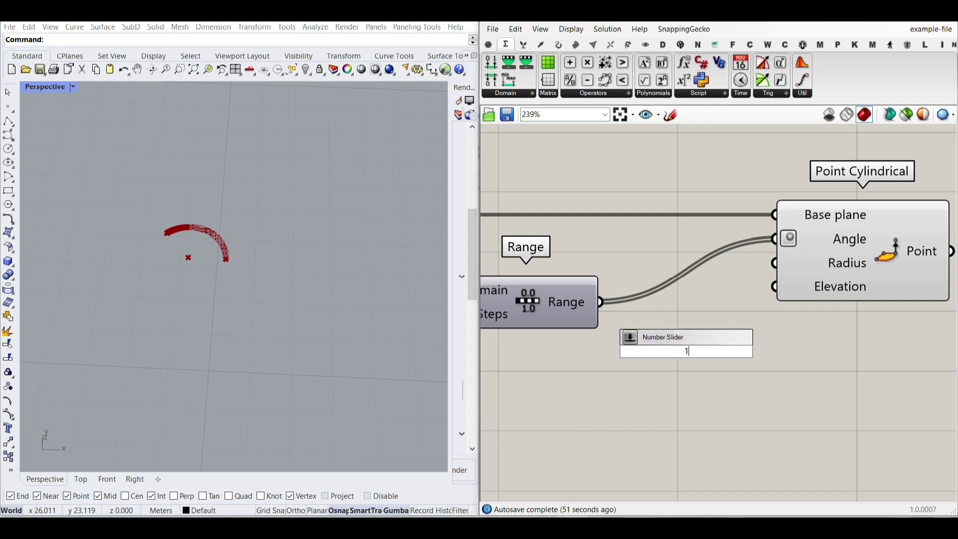
text(2.55)
key(Return)
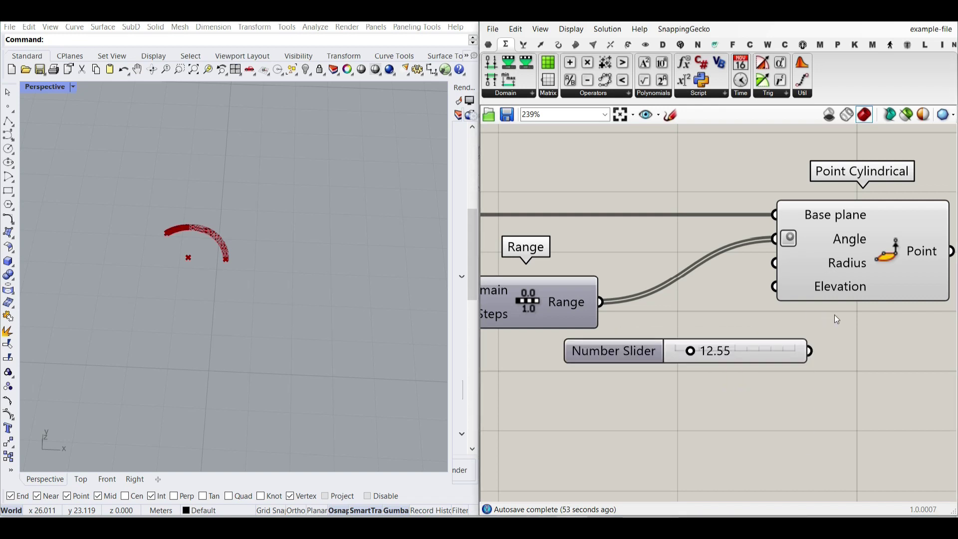
drag(810, 351, 775, 263)
drag(768, 345, 738, 360)
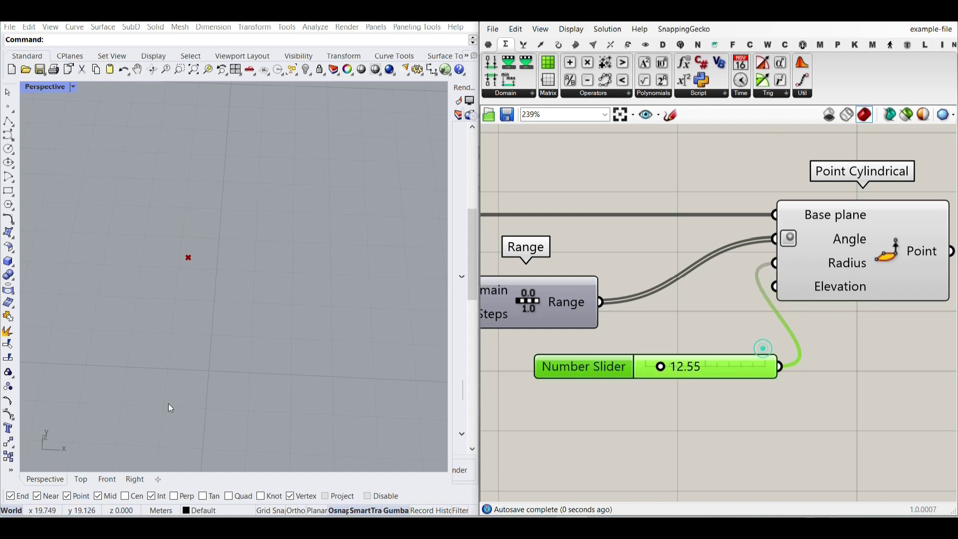
Step: Rename the 12.55 slider as Radius and set its value to 15.88
right_click(572, 366)
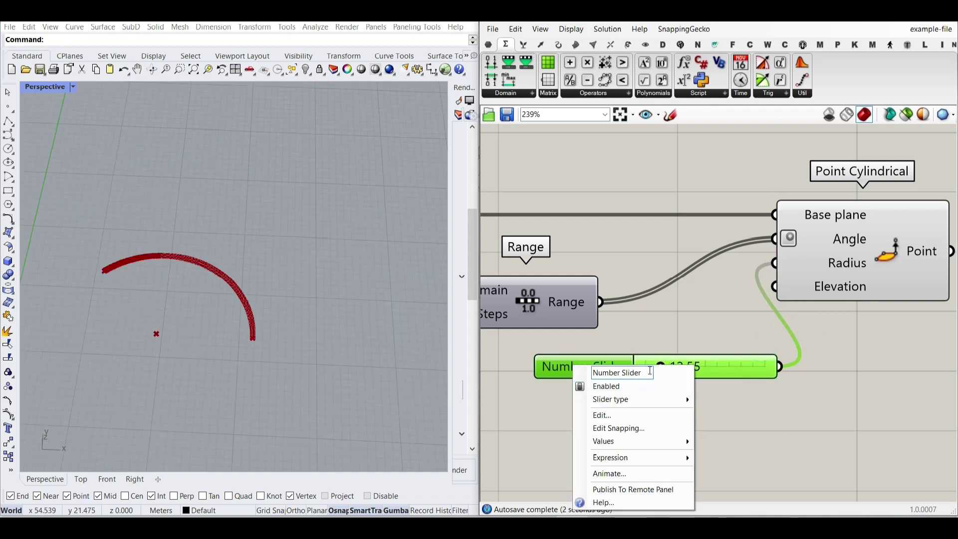
text(Radius)
key(Return)
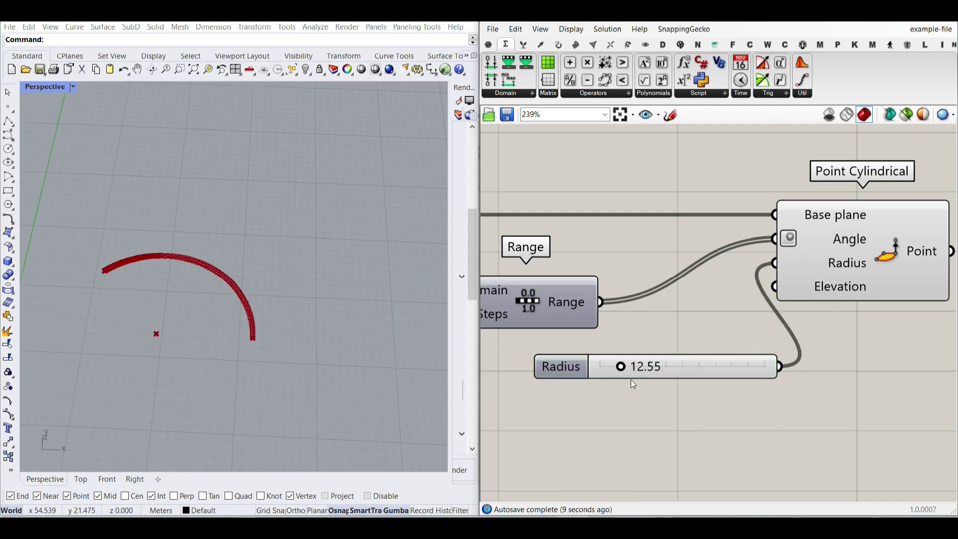
mouse_move(617, 369)
mouse_down()
mouse_move(601, 370)
mouse_move(628, 370)
mouse_up()
Step: Duplicate the Construct Domain and Range pair below the Radius slider
right_drag(544, 302, 699, 255)
scroll(698, 253, down, 3)
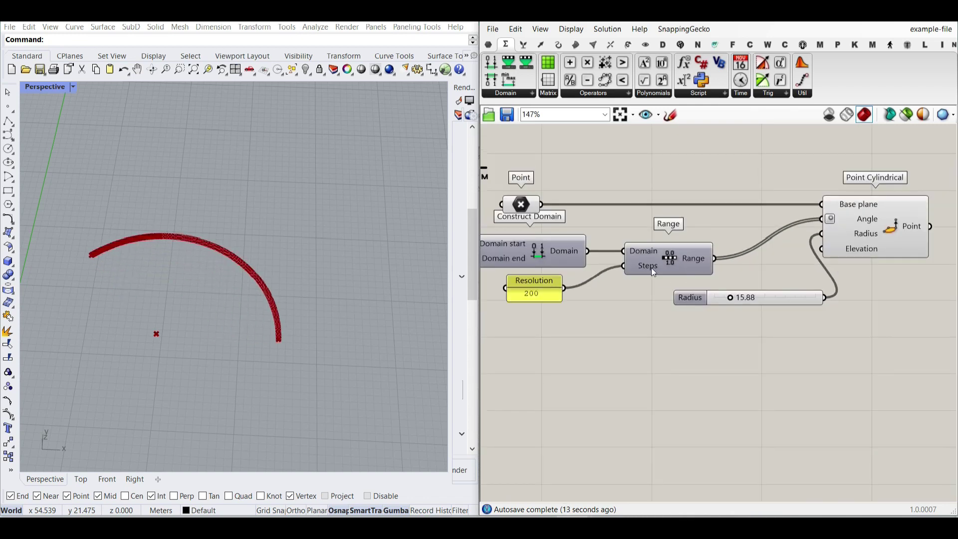
click(636, 261)
shift+click(538, 248)
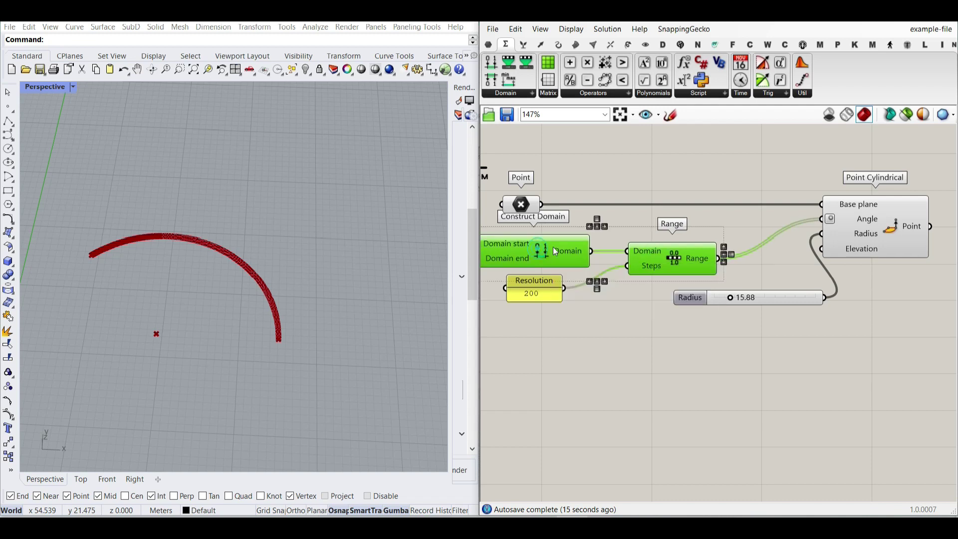
alt+drag(688, 274, 798, 366)
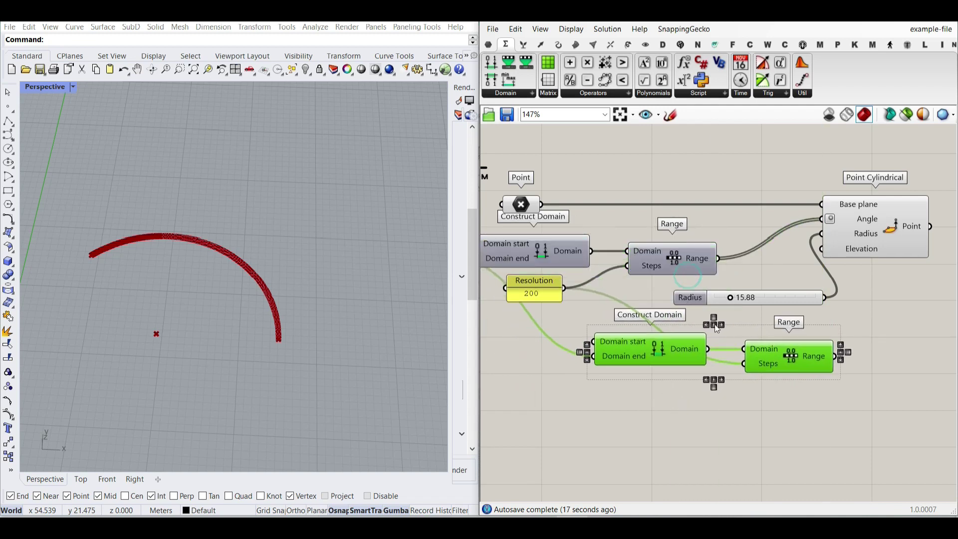
right_drag(635, 321, 694, 318)
click(694, 320)
Step: Feed the Radius slider into the duplicate's Domain end and connect the duplicate Range output to Point Cylindrical's Radius
drag(751, 294, 514, 351)
drag(642, 355, 656, 354)
right_drag(860, 345, 706, 357)
drag(756, 318, 727, 242)
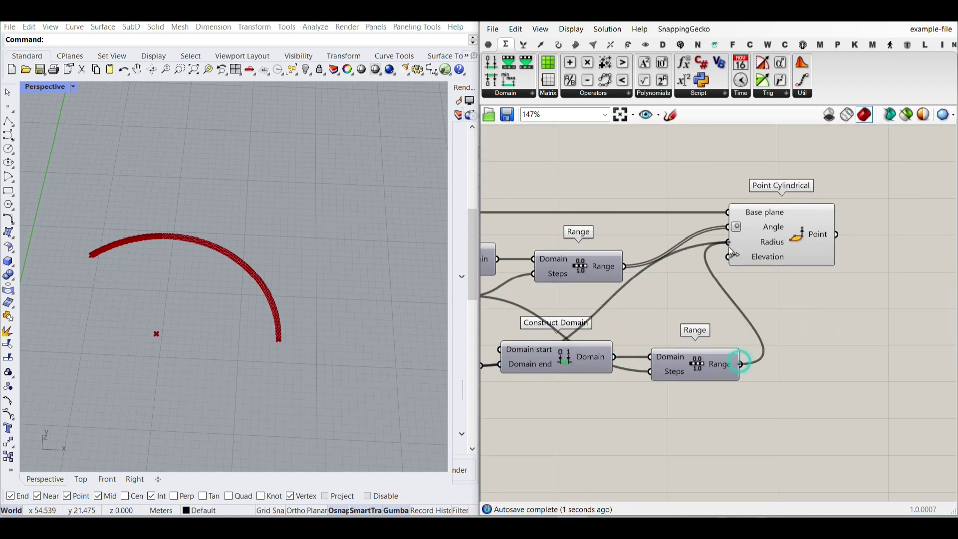
Step: Set the Radius slider to 14.40 and the End Degree slider to 573.92
right_drag(575, 351, 746, 342)
drag(558, 356, 556, 355)
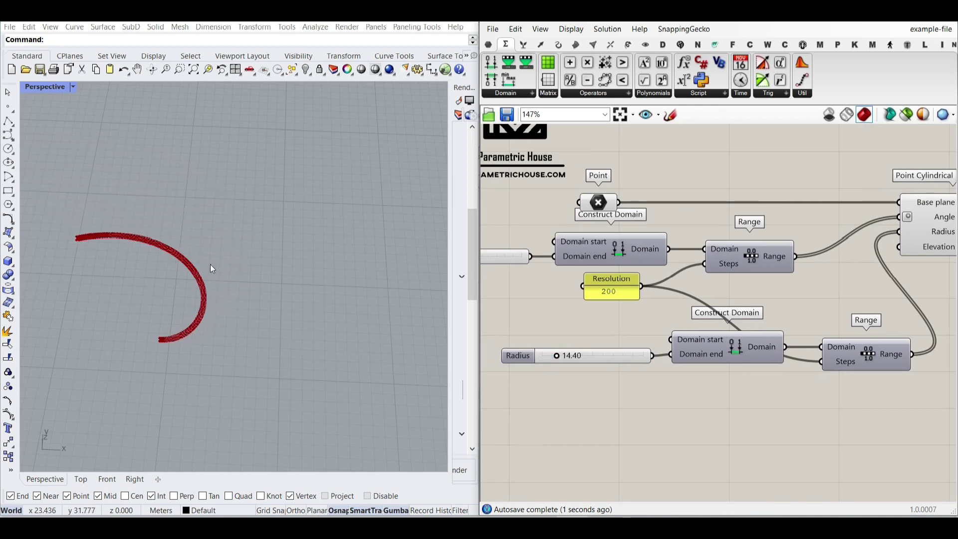
right_drag(642, 317, 771, 347)
drag(572, 289, 610, 282)
scroll(235, 285, down, 3)
right_drag(248, 290, 199, 324)
scroll(224, 304, up, 4)
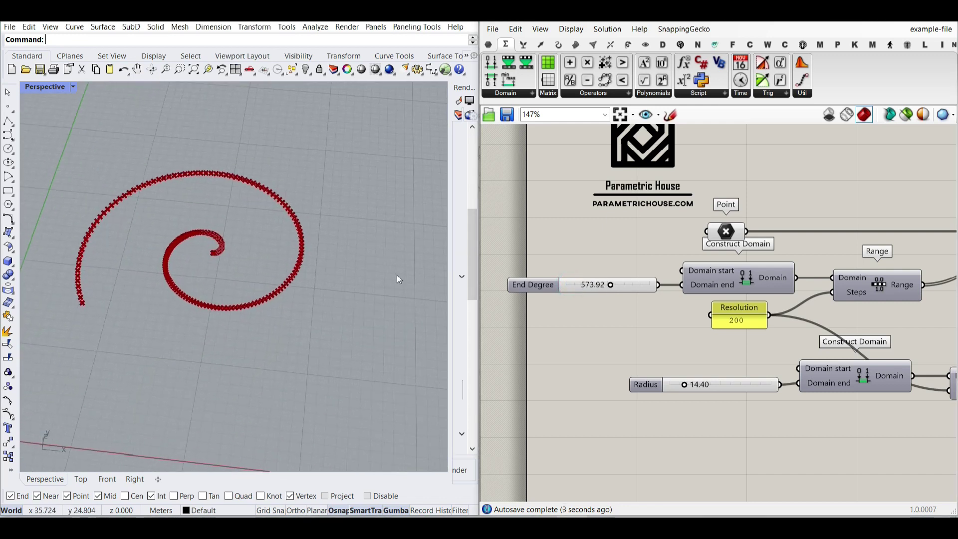
Step: Delete the duplicated Range and Construct Domain components
right_drag(846, 380, 628, 387)
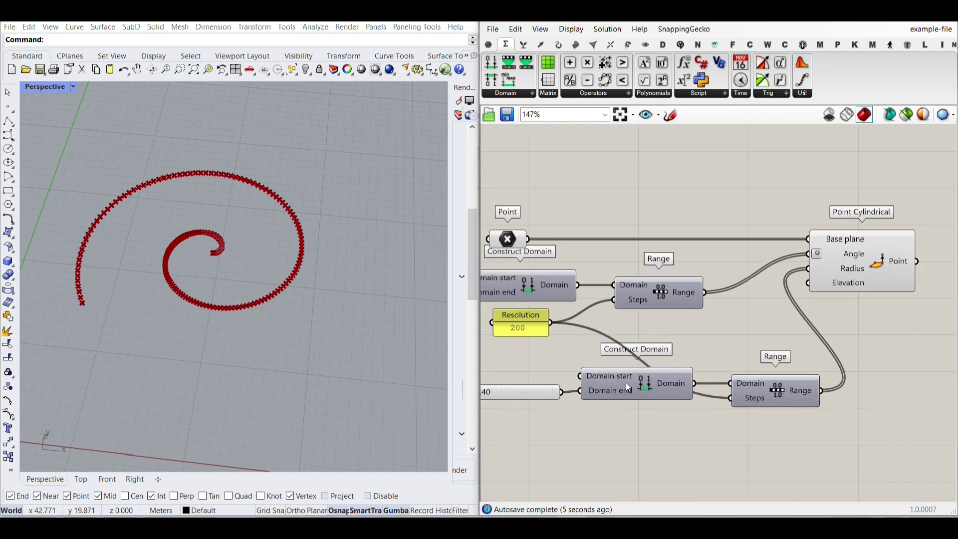
click(759, 390)
key(Delete)
click(639, 385)
key(Delete)
Step: Move the Radius slider below the remaining Range and connect it directly to Point Cylindrical's Radius input
drag(540, 390, 738, 329)
right_drag(762, 337, 738, 350)
drag(742, 348, 784, 282)
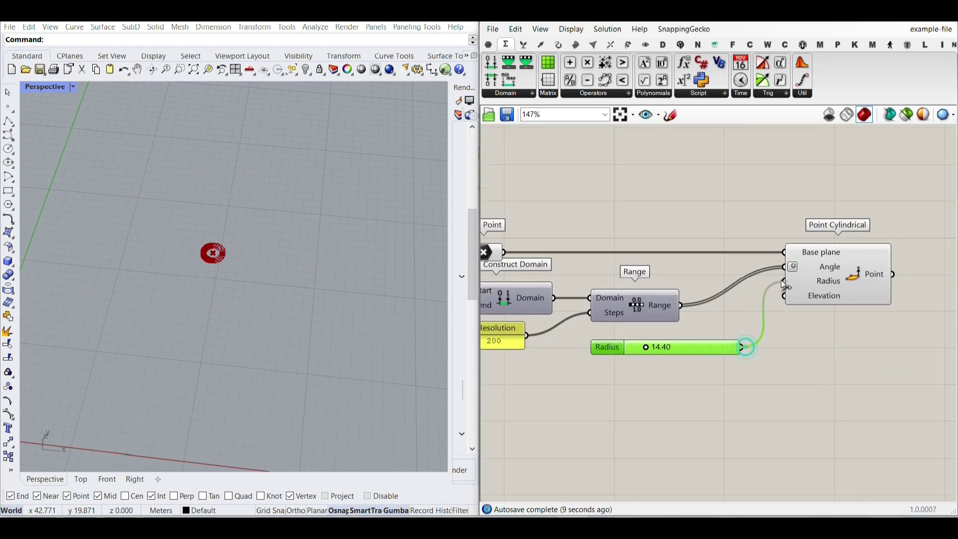
Step: Set the End Degree slider to 237.62
scroll(804, 287, up, 4)
scroll(798, 294, down, 4)
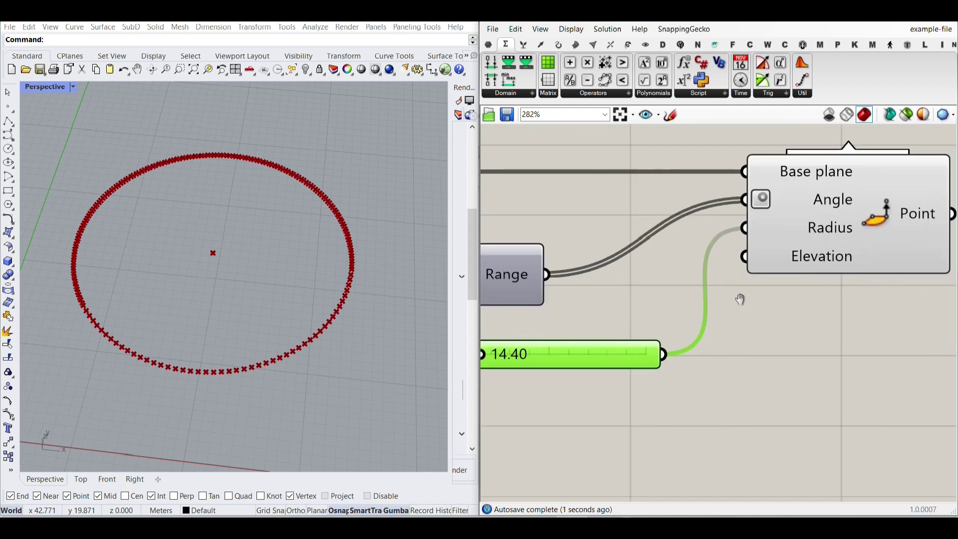
right_drag(603, 304, 624, 296)
scroll(541, 284, up, 2)
drag(541, 285, 506, 283)
Step: Copy Construct Domain and Range together with their input wires to a second row below the originals
right_drag(811, 342, 682, 318)
scroll(809, 342, down, 2)
right_drag(740, 288, 799, 288)
click(815, 275)
shift+click(679, 266)
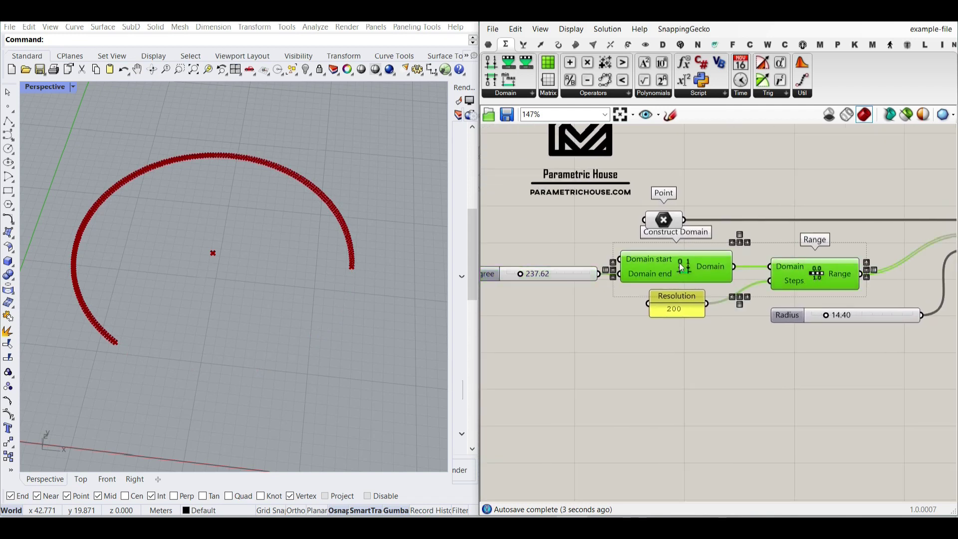
alt+drag(810, 275, 848, 368)
click(817, 409)
Step: Add a number slider ranging from 1 to 100.00 and connect it to the copied Construct Domain's Domain end
right_drag(650, 395, 704, 391)
double_click(613, 366)
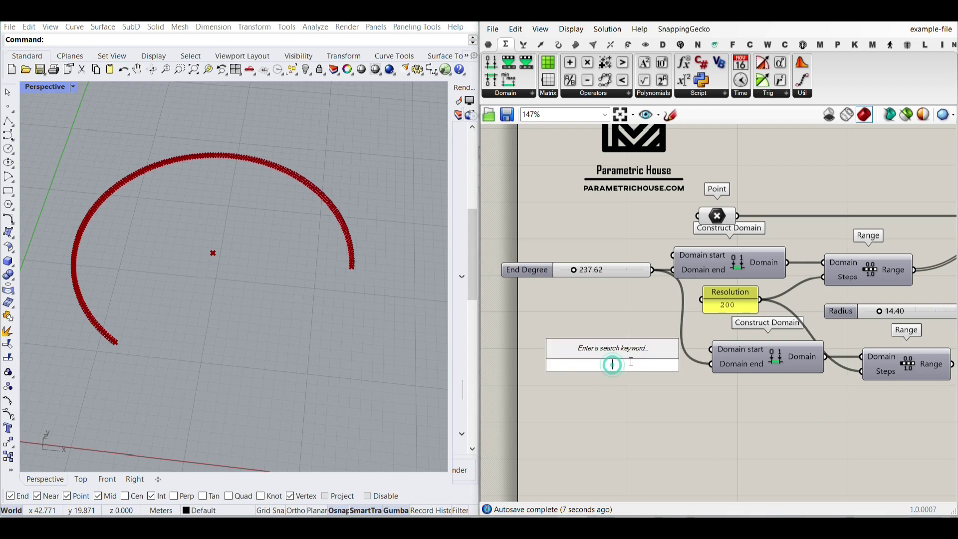
text(1..100.00)
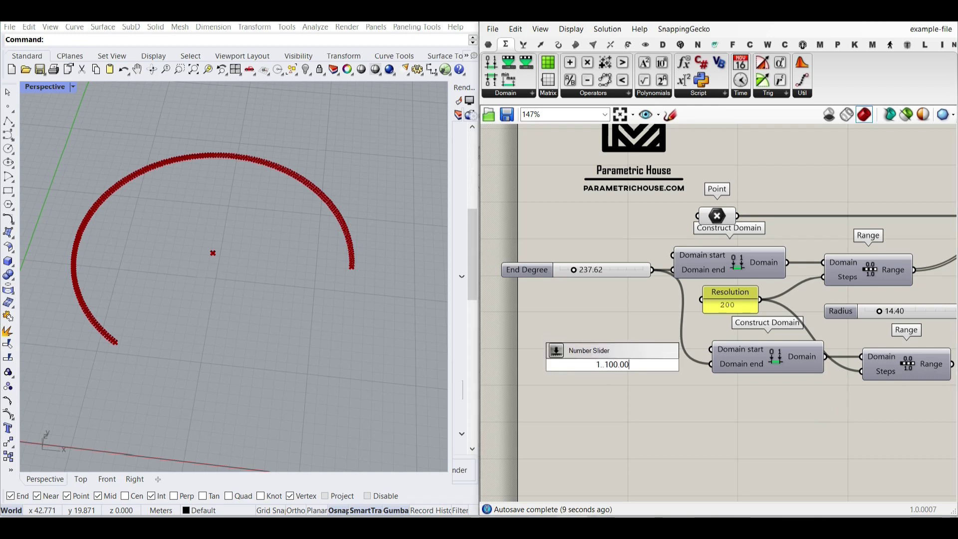
key(Return)
scroll(661, 375, up, 2)
drag(698, 365, 729, 360)
Step: Rename the slider feeding the copied Construct Domain as Height
right_click(558, 363)
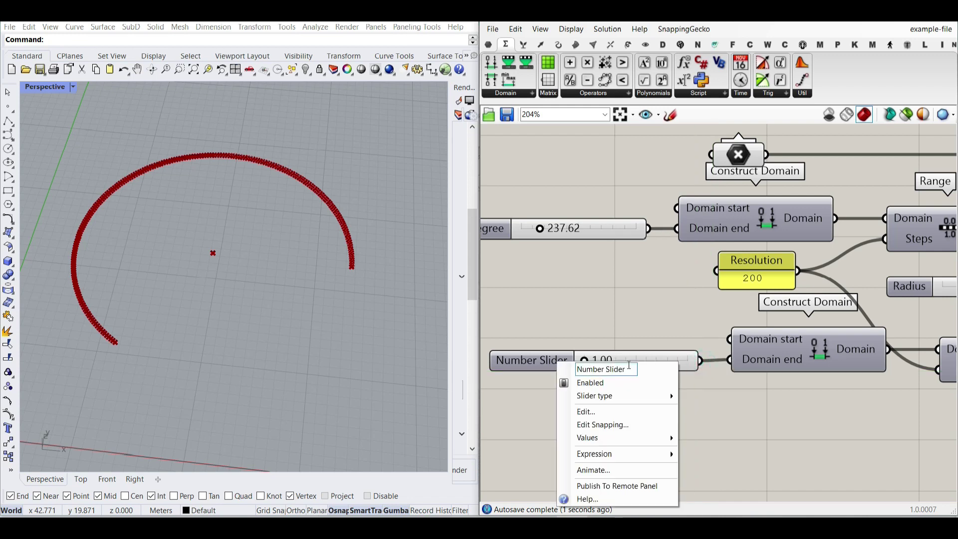
text(Heigh)
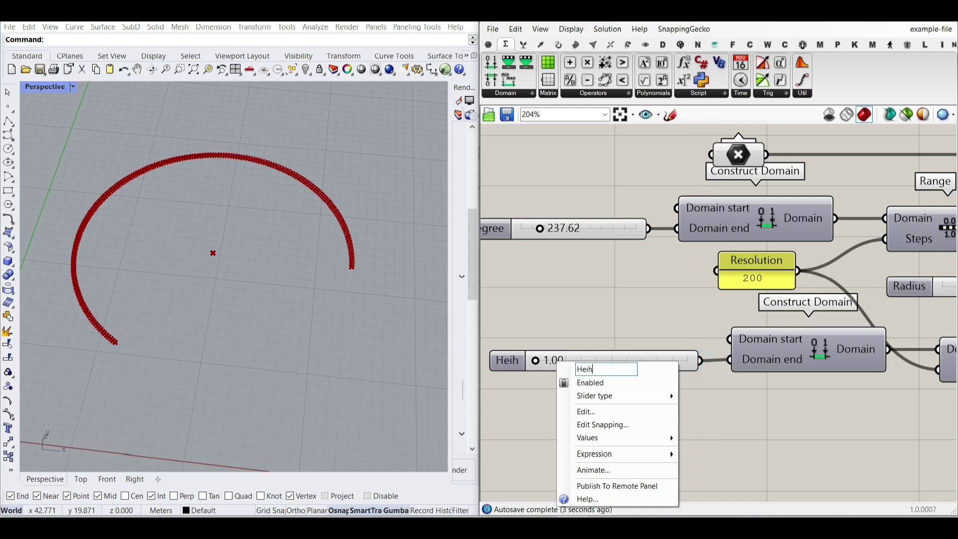
text(t)
key(Return)
Step: Connect the copied Range's output to Point Cylindrical's Elevation input
scroll(638, 325, down, 3)
right_drag(638, 325, 416, 340)
scroll(673, 364, up, 3)
drag(689, 312, 738, 221)
Step: Adjust the Height and End Degree sliders to stretch the points into a rising spiral
right_drag(557, 338, 937, 323)
drag(512, 354, 611, 352)
right_drag(193, 354, 205, 299)
right_drag(539, 250, 631, 259)
drag(605, 232, 630, 234)
drag(709, 368, 653, 366)
mouse_move(634, 233)
mouse_down()
mouse_move(618, 233)
mouse_move(638, 232)
mouse_up()
Step: Examine the spiral of points in the viewport and the Point Cylindrical component that generates it
scroll(769, 274, down, 3)
right_drag(811, 278, 627, 286)
scroll(801, 256, up, 3)
right_drag(802, 257, 700, 286)
drag(683, 253, 703, 288)
click(684, 372)
scroll(748, 234, up, 3)
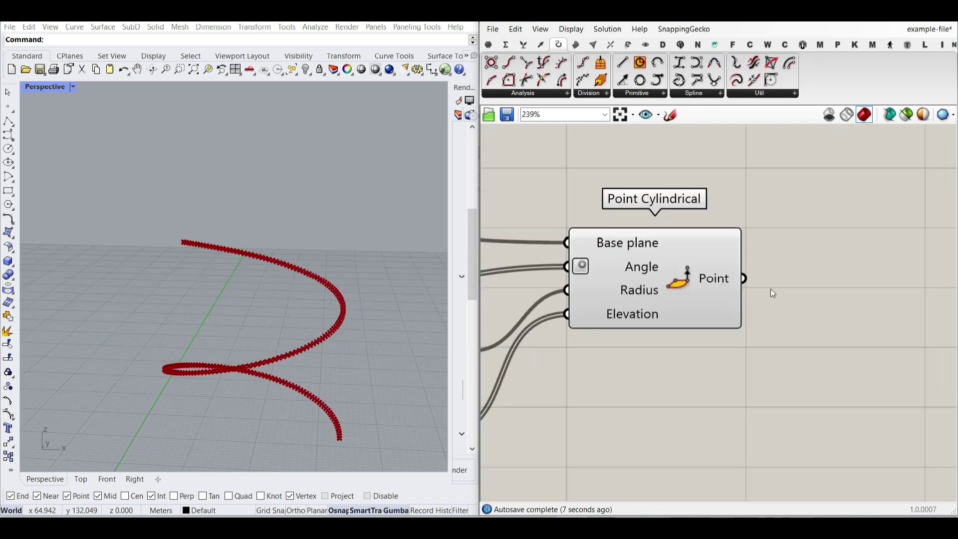
right_drag(770, 290, 735, 316)
click(624, 289)
click(772, 260)
scroll(231, 306, up, 2)
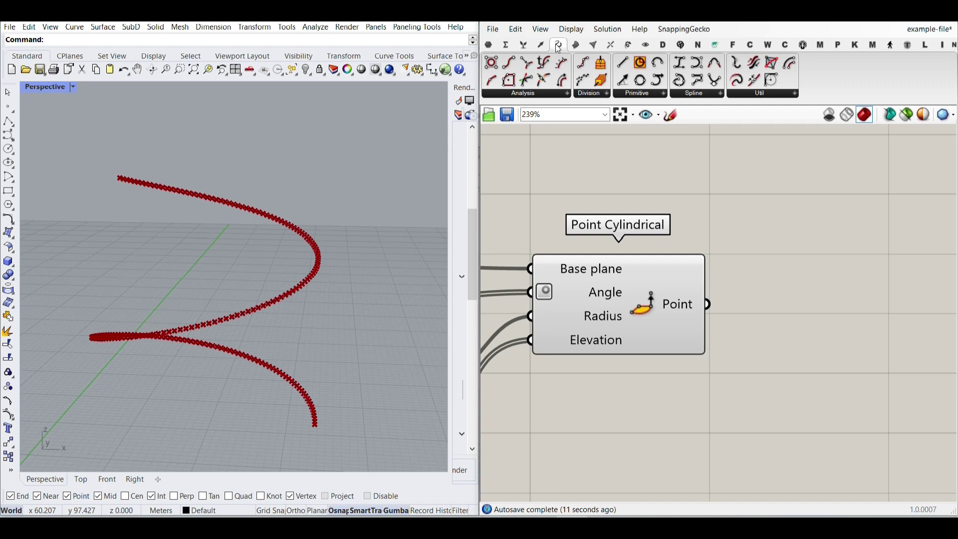
Step: Add an Interpolate component fed by Point Cylindrical's points and turn off the Point Cylindrical preview
drag(678, 83, 832, 330)
drag(708, 304, 762, 298)
right_click(643, 295)
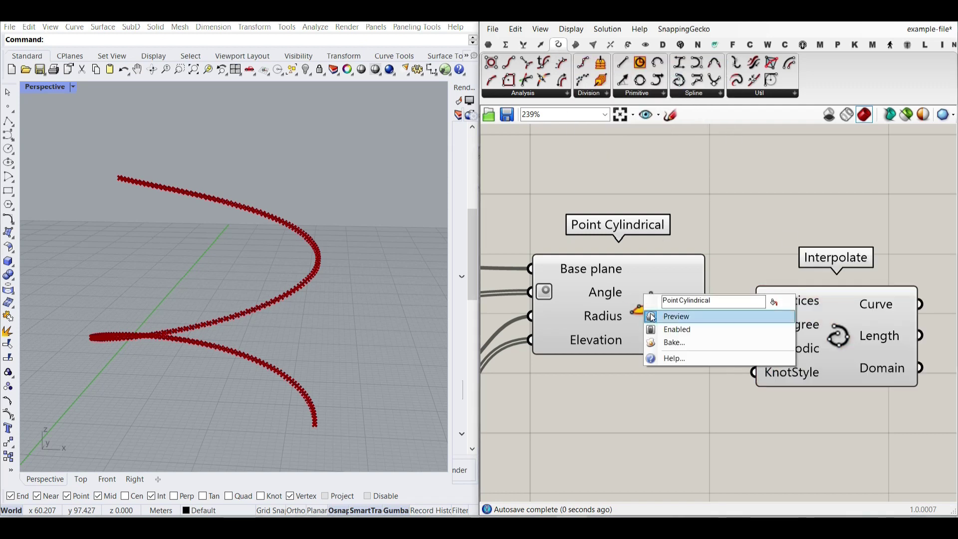
click(651, 317)
right_drag(651, 319, 554, 288)
Step: Try baking the interpolated spiral curve into the Rhino model and undo it
right_click(779, 273)
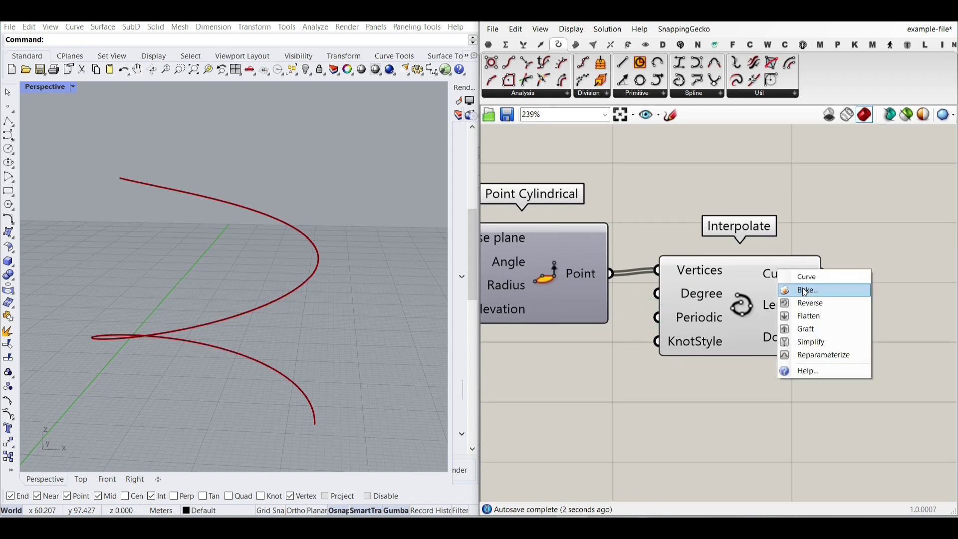
click(798, 289)
click(809, 400)
drag(295, 285, 379, 264)
click(395, 190)
key(ctrl+z)
key(Escape)
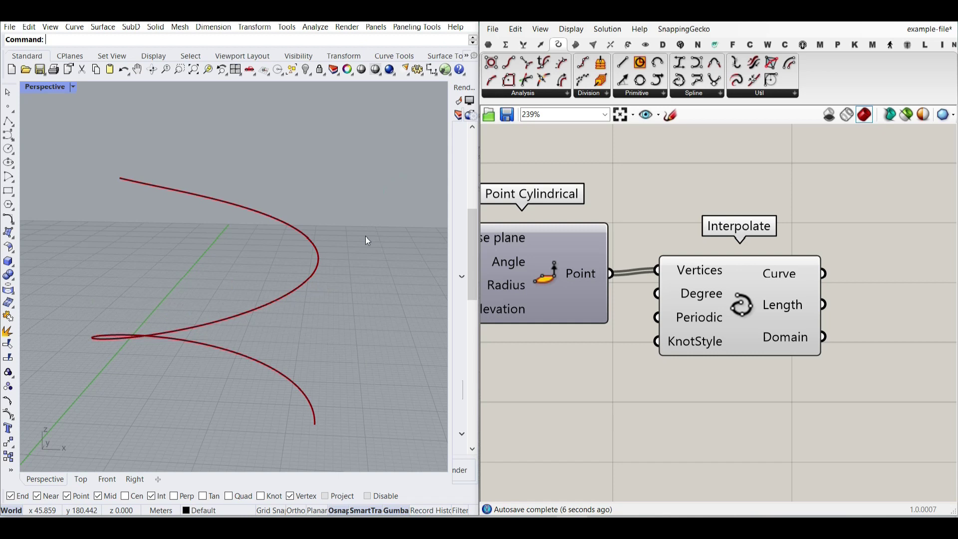
Step: Set the End Degree slider to 696.57, the Height slider to 36.34 and the Radius slider to 8.70
right_drag(654, 258, 781, 263)
scroll(781, 263, down, 3)
right_drag(571, 266, 869, 250)
scroll(540, 261, up, 2)
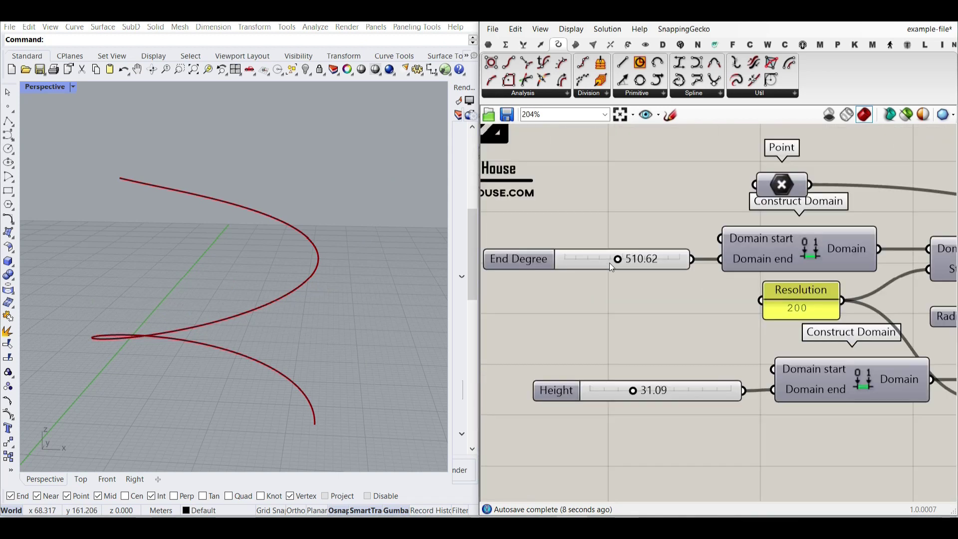
drag(621, 259, 644, 263)
right_drag(703, 349, 662, 326)
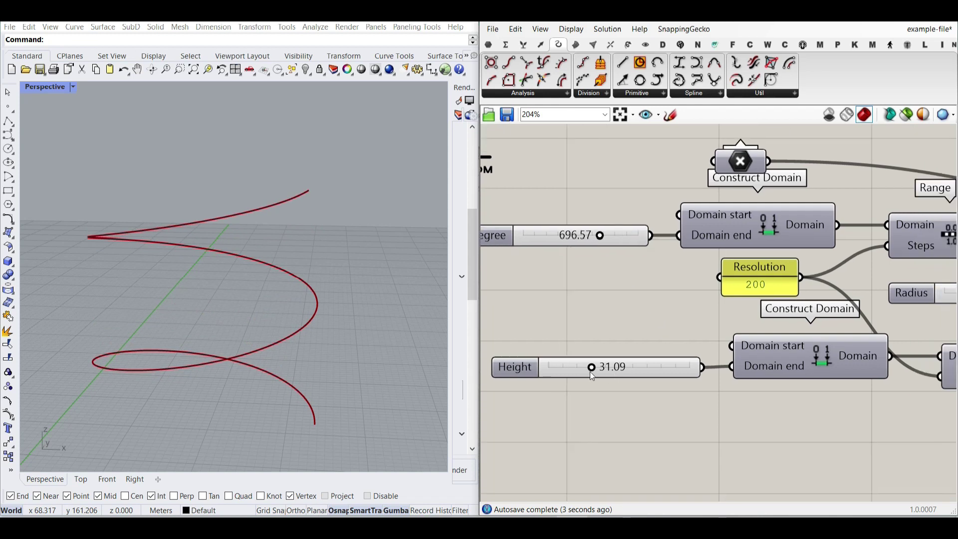
mouse_move(593, 372)
mouse_down()
mouse_move(611, 372)
mouse_move(599, 371)
mouse_up()
right_drag(879, 323, 680, 326)
mouse_move(759, 296)
mouse_down()
mouse_move(793, 296)
mouse_move(759, 293)
mouse_up()
Step: Add a Line SDL component above Point Cylindrical and connect the Point parameter to its Start input
scroll(768, 322, down, 8)
right_drag(702, 313, 648, 310)
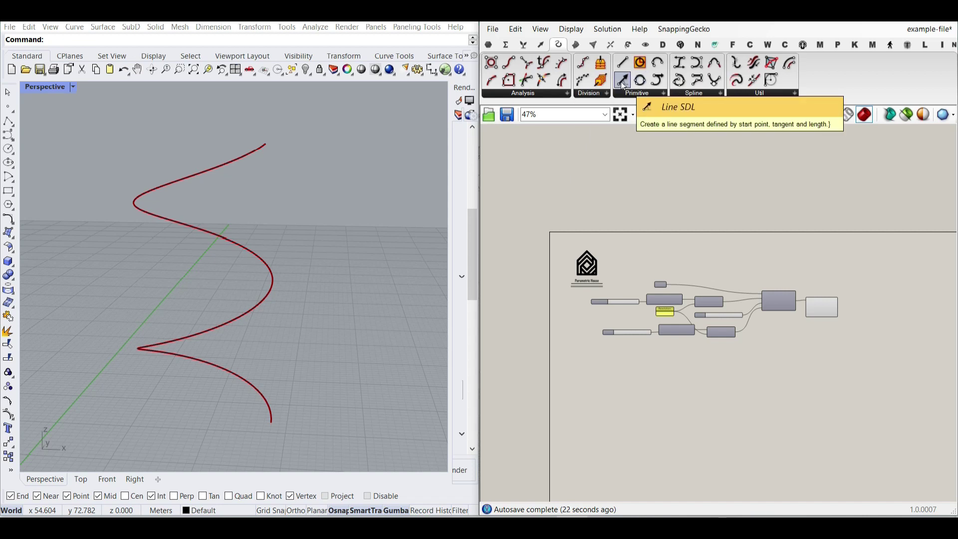
scroll(717, 293, up, 3)
drag(623, 85, 855, 241)
right_drag(855, 242, 771, 277)
scroll(589, 318, up, 1)
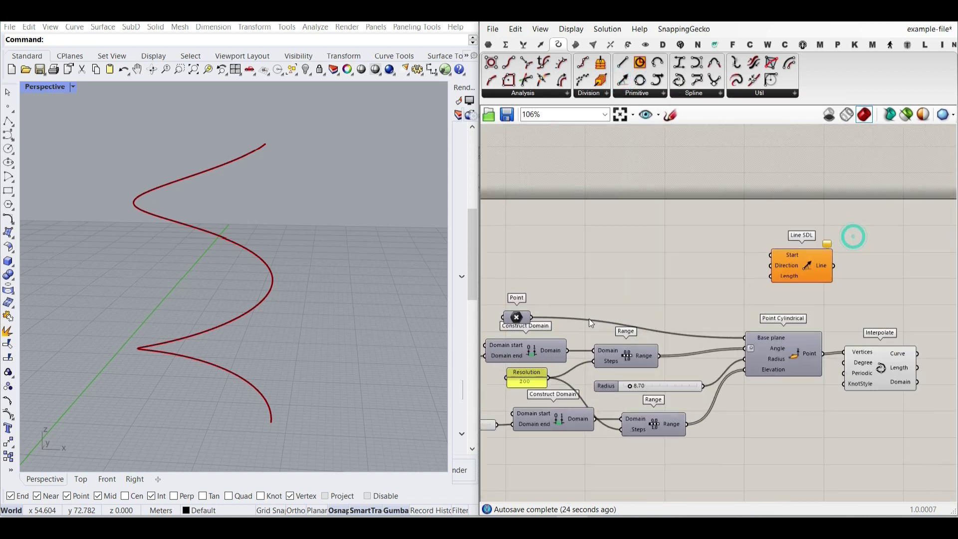
right_drag(533, 319, 542, 322)
drag(734, 277, 780, 255)
scroll(672, 310, up, 1)
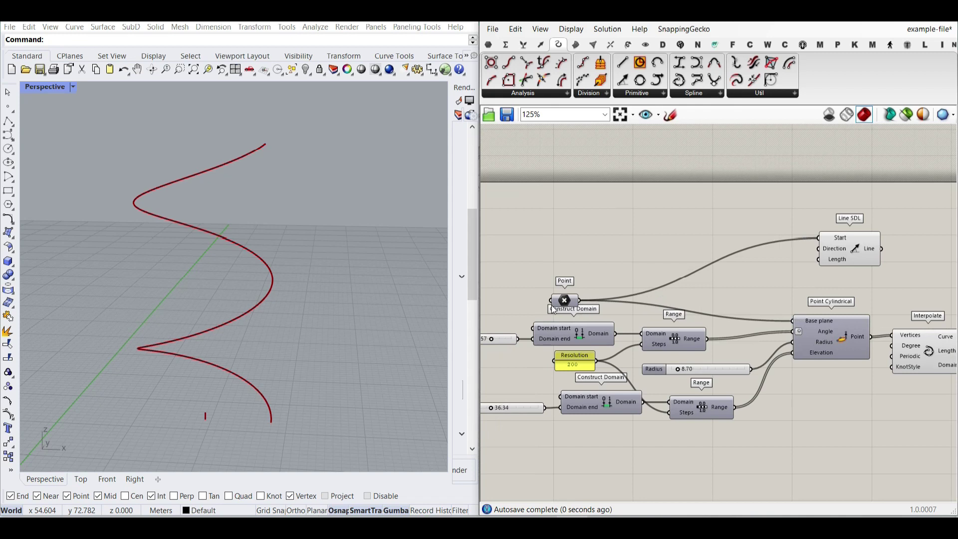
Step: Connect the Height slider to Line SDL's Length input so the central axis follows the spiral's height
scroll(869, 259, up, 5)
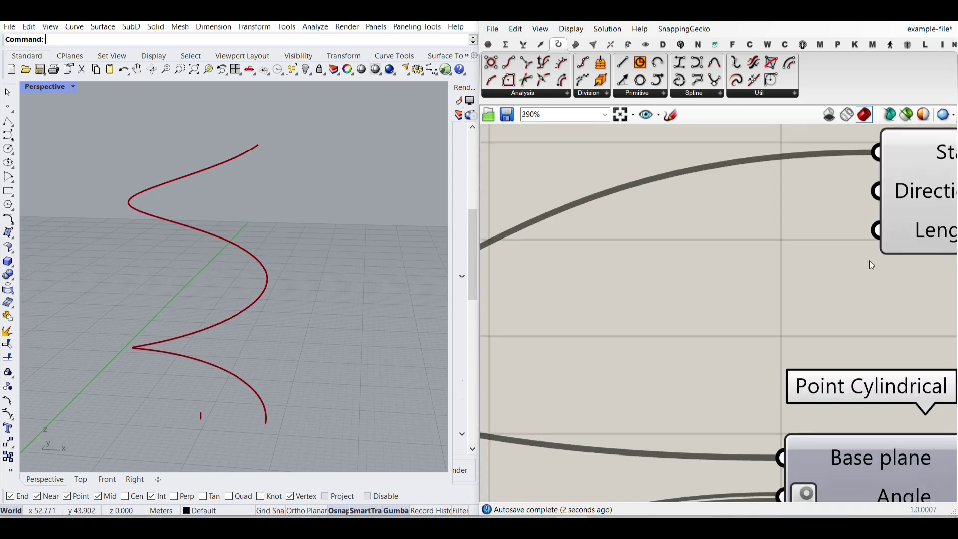
click(795, 260)
mouse_move(762, 265)
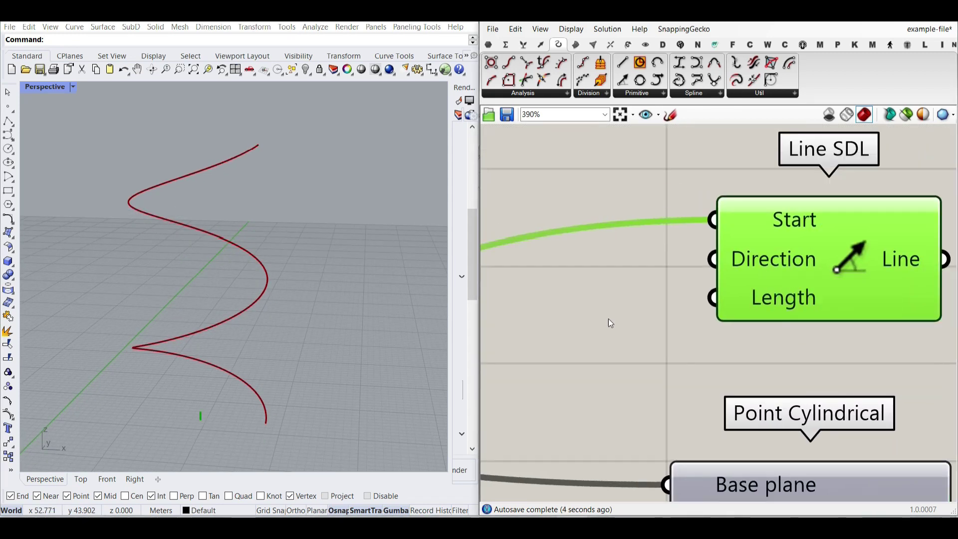
right_drag(681, 372, 805, 295)
scroll(794, 299, down, 4)
right_drag(674, 391, 949, 299)
drag(669, 393, 792, 299)
scroll(656, 403, down, 5)
scroll(848, 317, up, 4)
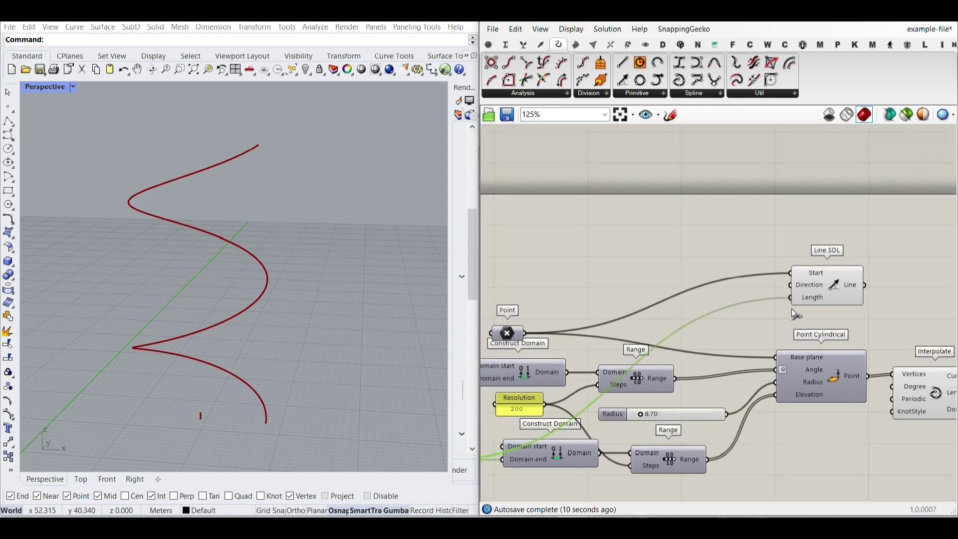
right_drag(162, 327, 167, 356)
Step: Set the End Degree slider to 639.40, the Height slider to 30.99 and the Radius slider to 6.88
right_drag(544, 322, 784, 258)
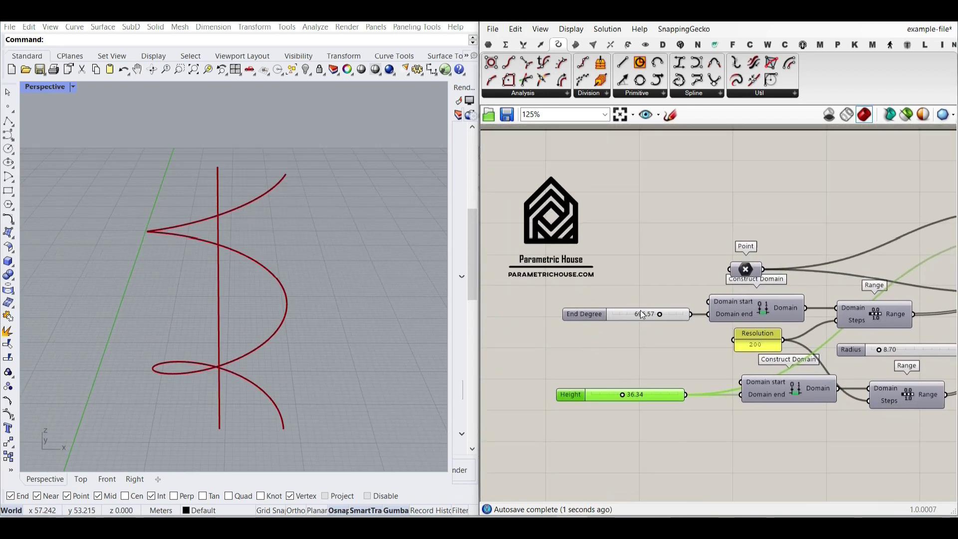
scroll(646, 317, up, 4)
mouse_move(669, 315)
mouse_down()
mouse_move(683, 313)
mouse_move(646, 313)
mouse_move(663, 313)
mouse_up()
drag(598, 474, 591, 474)
scroll(532, 222, down, 3)
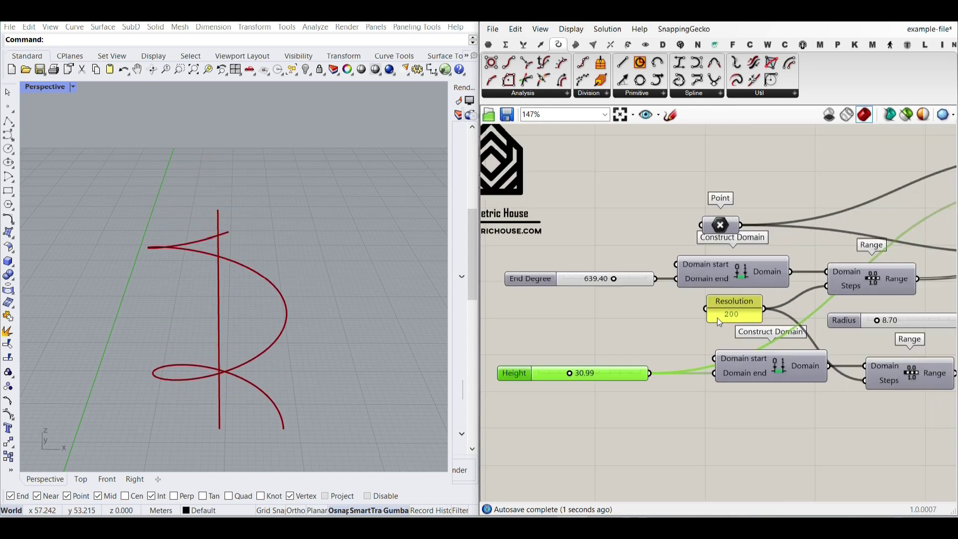
scroll(717, 317, up, 3)
drag(763, 337, 760, 338)
right_drag(334, 342, 310, 300)
scroll(713, 315, down, 3)
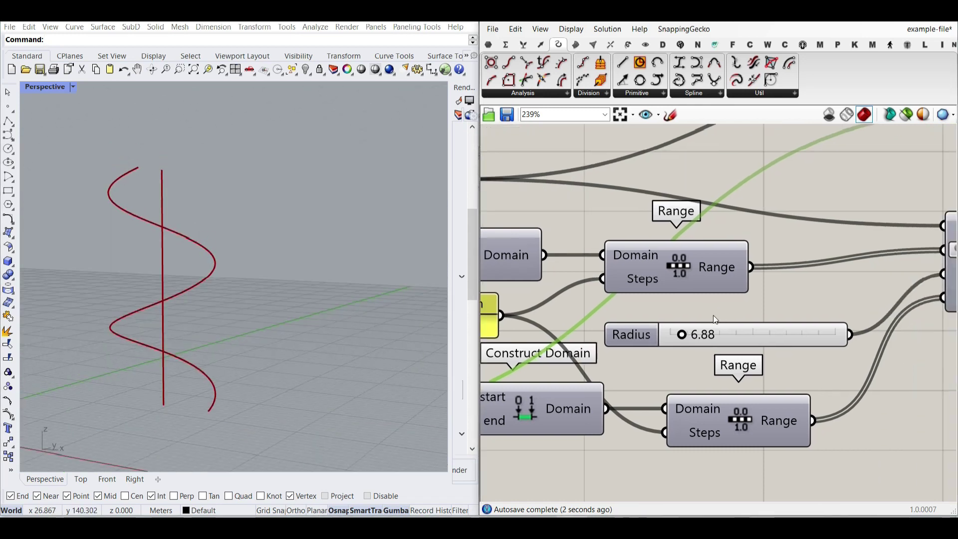
Step: Move the Line SDL component directly above the Interpolate component
scroll(625, 235, up, 2)
drag(637, 206, 804, 284)
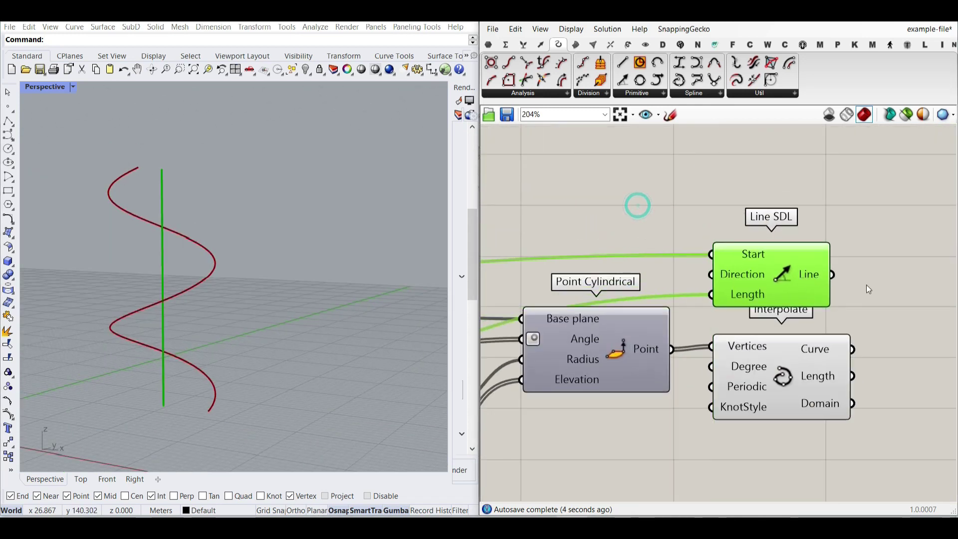
right_drag(929, 311, 825, 314)
click(825, 313)
Step: Add a Loft component and connect both Interpolate's Curve and Line SDL's Line outputs to its Curves input
click(577, 44)
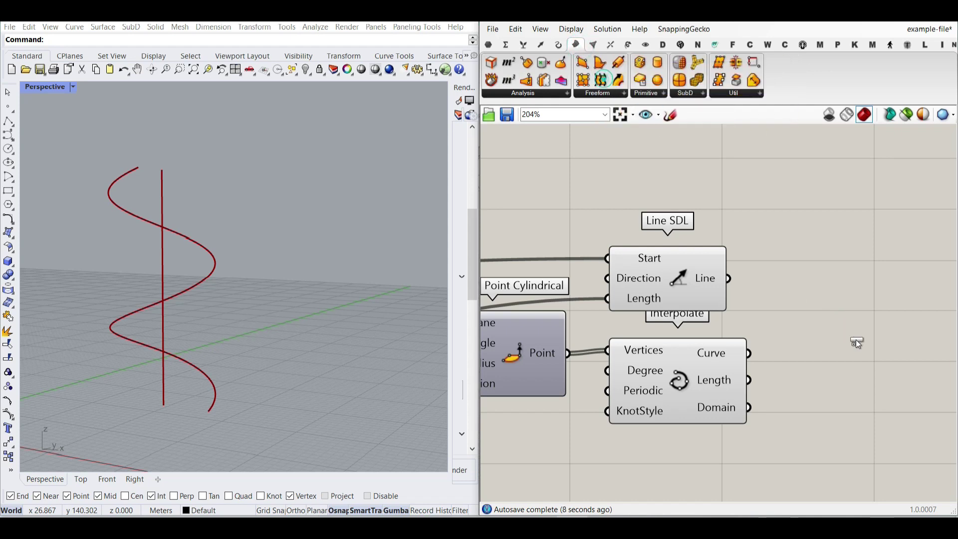
drag(857, 343, 858, 349)
scroll(771, 358, up, 2)
drag(757, 318, 805, 324)
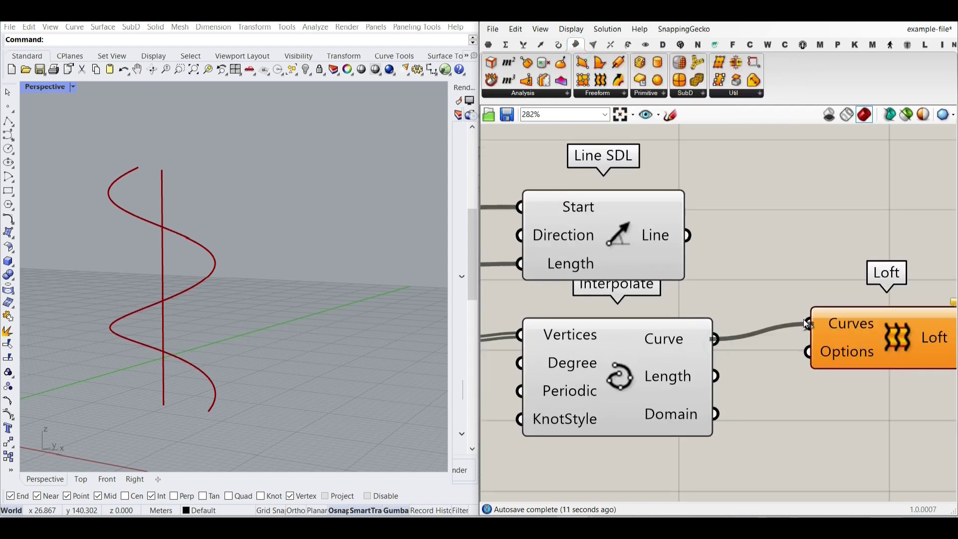
drag(876, 330, 851, 334)
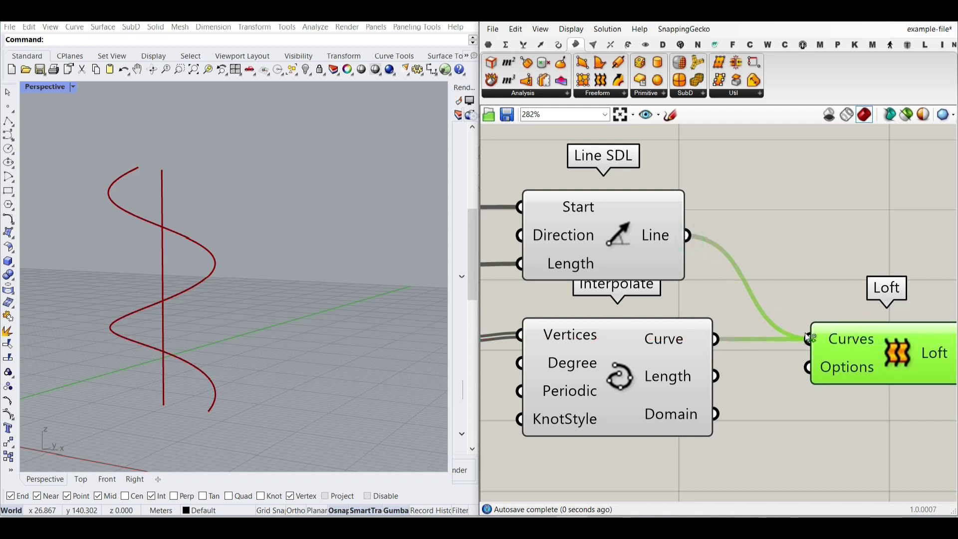
Step: Inspect the data paths in Loft's Curves input and flatten that input
right_drag(828, 348, 714, 259)
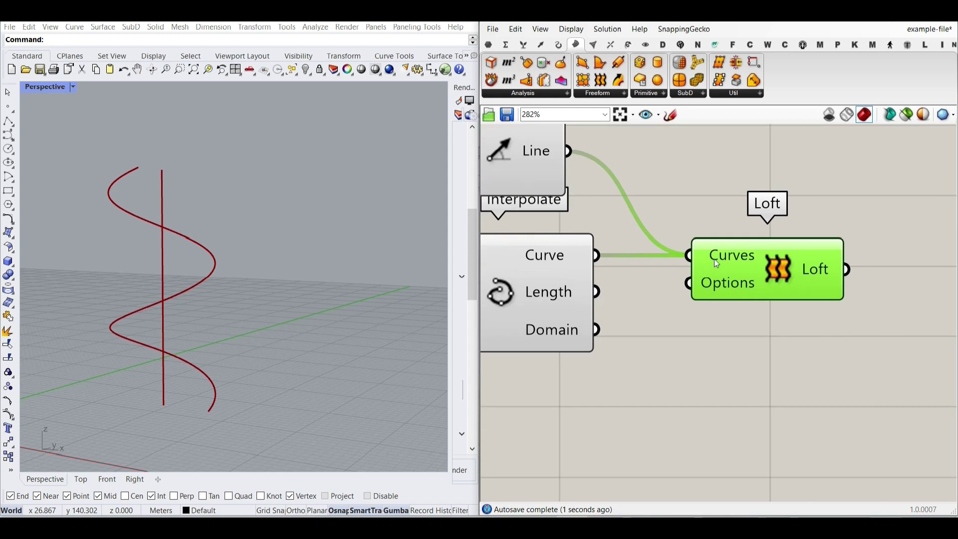
scroll(720, 255, up, 5)
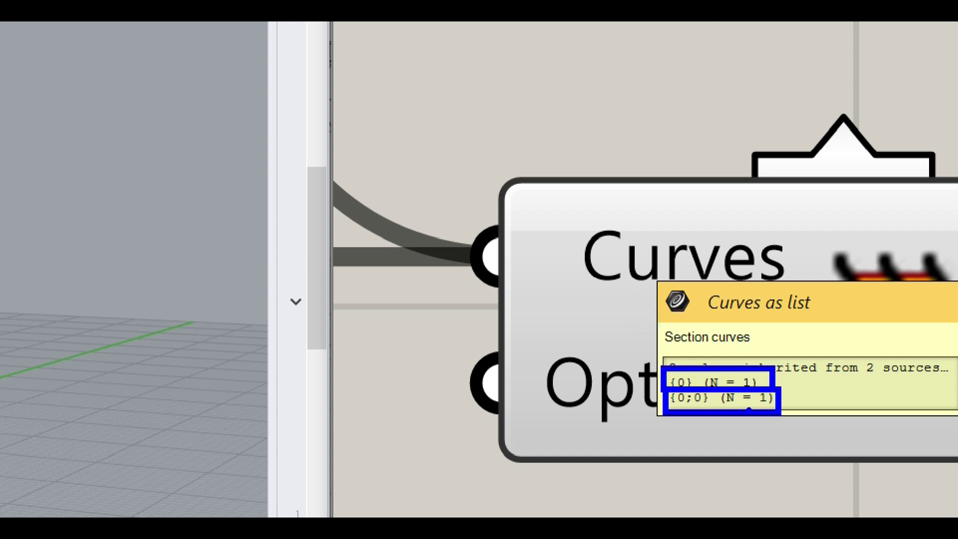
mouse_move(552, 216)
mouse_down()
mouse_move(554, 312)
mouse_move(566, 280)
mouse_up()
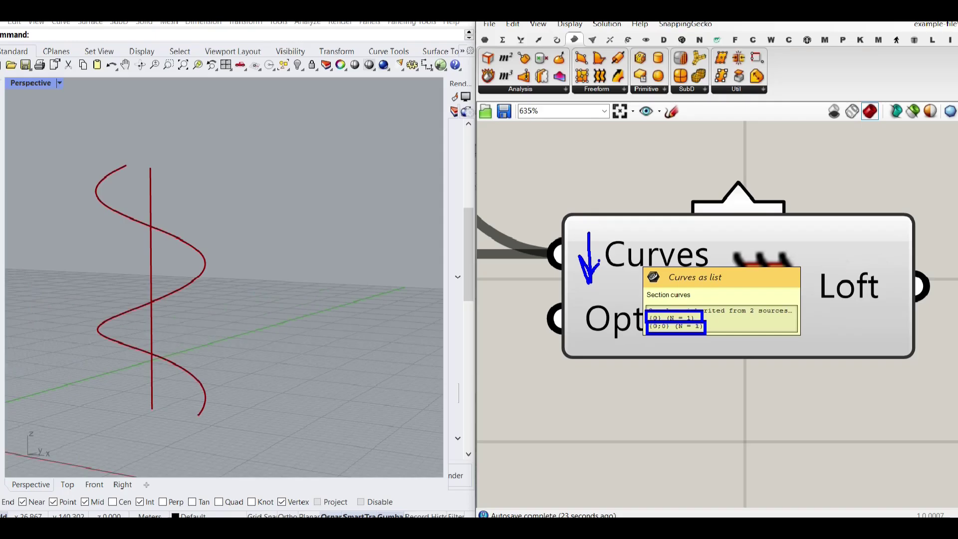
right_click(585, 232)
click(631, 328)
scroll(255, 274, down, 6)
right_drag(254, 274, 221, 305)
Step: Bake the lofted surface into the Rhino model for inspection and delete the baked copy
scroll(224, 339, up, 8)
right_click(842, 288)
click(853, 308)
click(849, 425)
scroll(221, 305, down, 2)
drag(231, 299, 338, 286)
right_drag(329, 322, 369, 308)
key(Delete)
Step: Set the Radius slider to 9.60 to widen the spiral surface
right_drag(661, 325, 948, 295)
scroll(738, 314, down, 8)
scroll(623, 314, up, 3)
drag(605, 290, 611, 292)
right_drag(324, 324, 294, 265)
scroll(139, 374, up, 4)
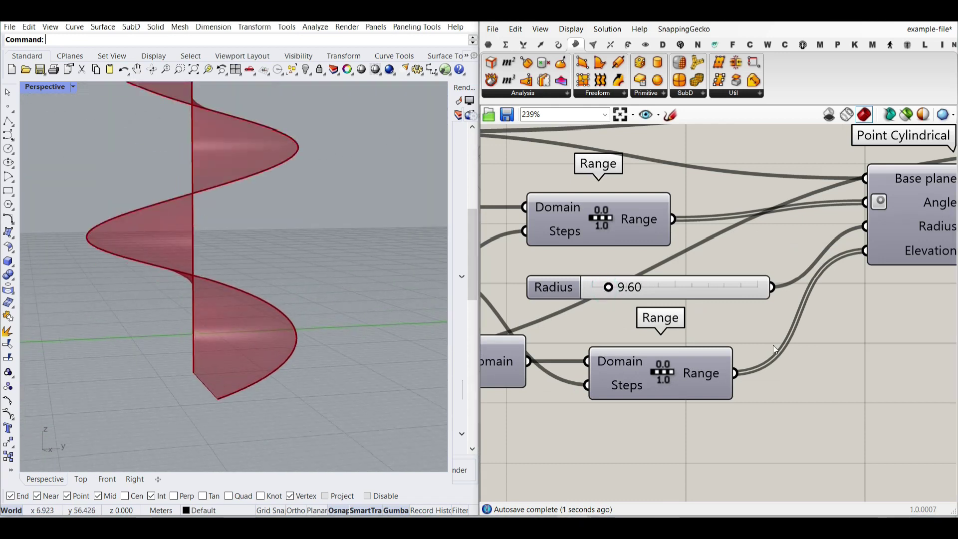
Step: Add an Isotrim component after the Loft and connect the Loft output to its Surface input
scroll(827, 319, down, 3)
right_drag(826, 319, 681, 324)
right_drag(896, 313, 664, 336)
right_drag(829, 322, 654, 350)
scroll(694, 309, up, 3)
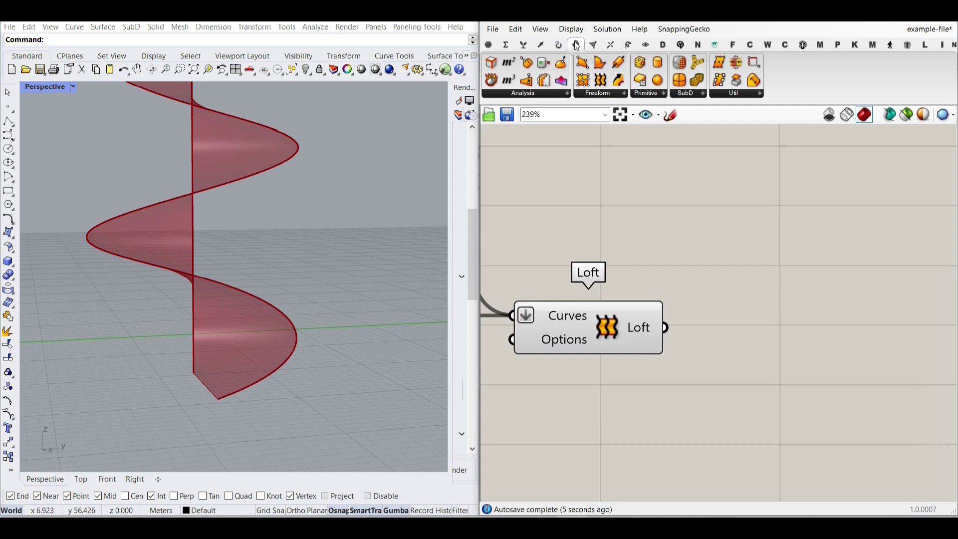
click(760, 94)
drag(823, 141, 768, 381)
right_drag(703, 353, 716, 319)
drag(677, 293, 687, 303)
Step: Move the Isotrim component farther from the Loft and align it so their connecting wire is straight
right_drag(191, 313, 214, 373)
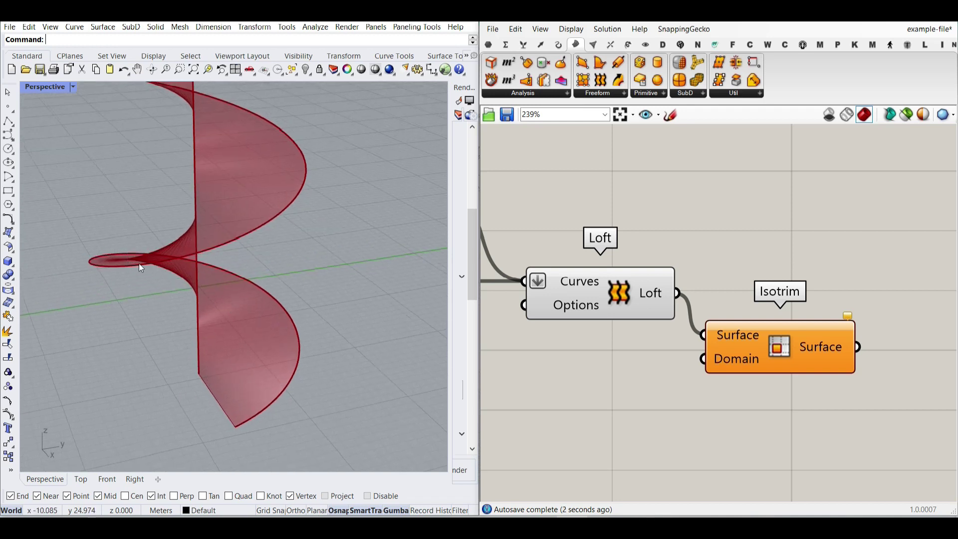
right_drag(254, 269, 238, 397)
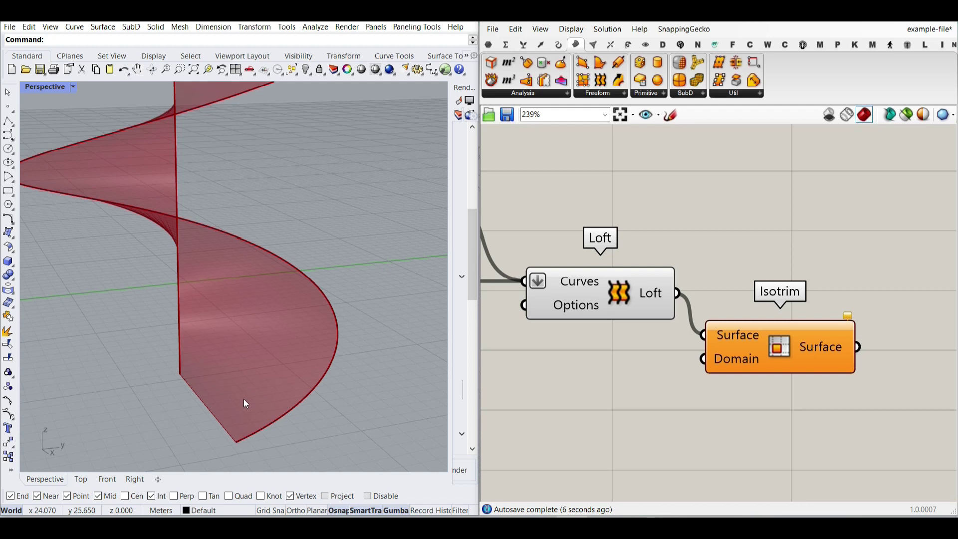
drag(782, 351, 867, 308)
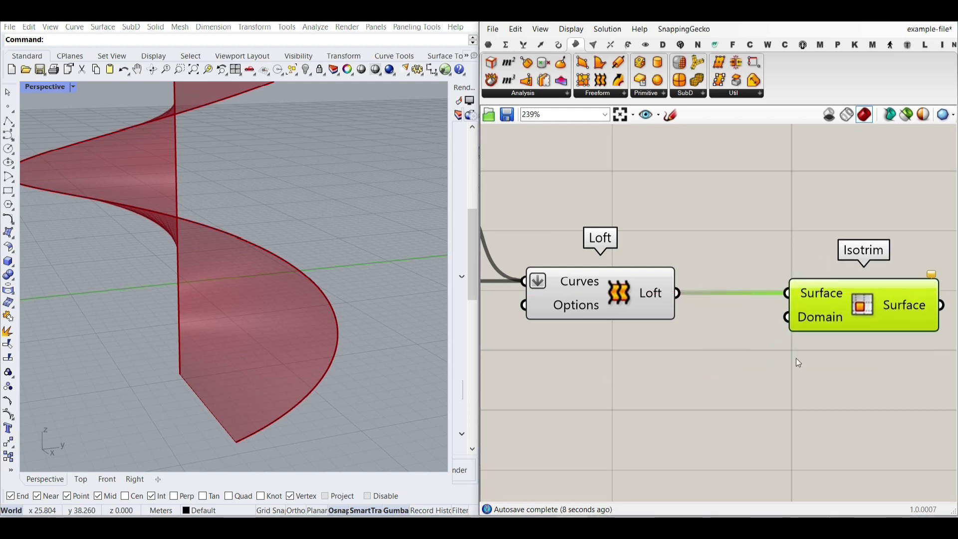
click(695, 393)
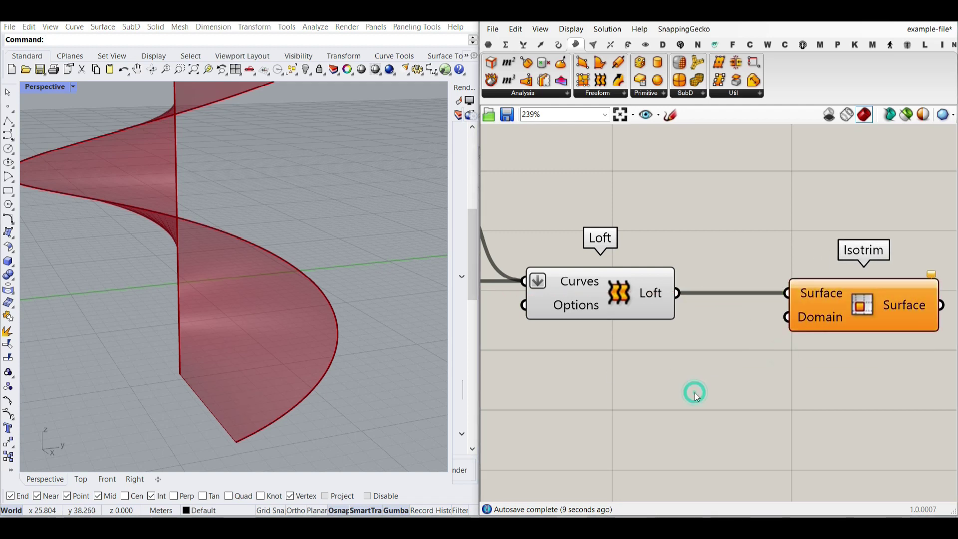
Step: Add a Divide Domain² component below the Loft and connect the Loft output to its Domain input
click(505, 45)
click(513, 94)
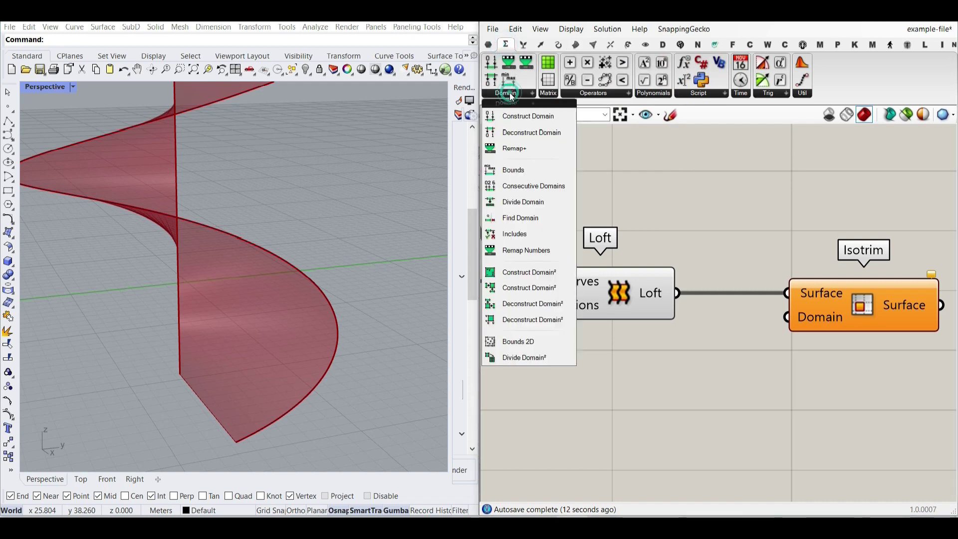
click(531, 357)
click(683, 407)
right_drag(683, 406, 632, 349)
scroll(765, 336, down, 1)
right_drag(765, 337, 709, 321)
drag(735, 259, 816, 256)
drag(544, 341, 654, 331)
Step: Connect Divide Domain²'s Segments output to Isotrim's Domain input and turn off the Loft preview
click(554, 244)
scroll(590, 244, up, 1)
drag(830, 330, 829, 266)
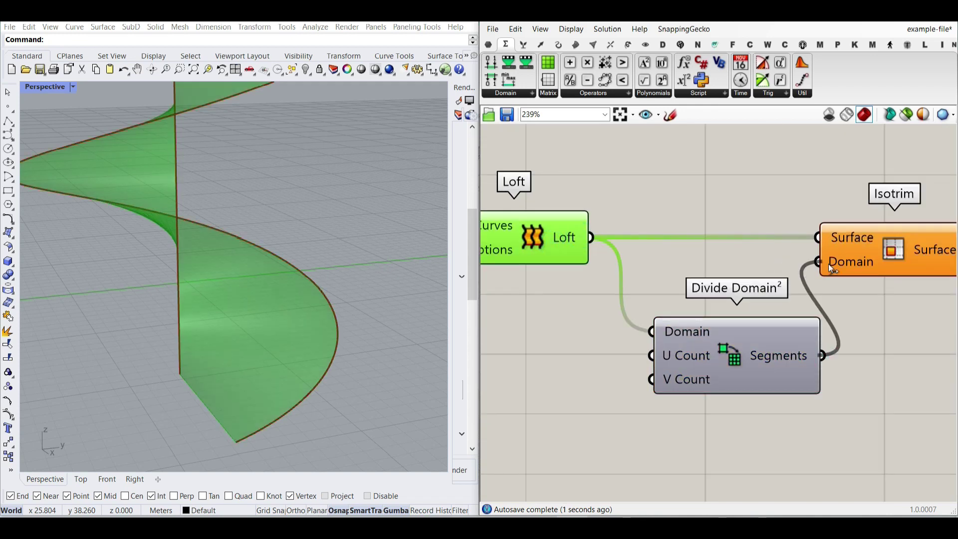
right_click(535, 242)
click(565, 339)
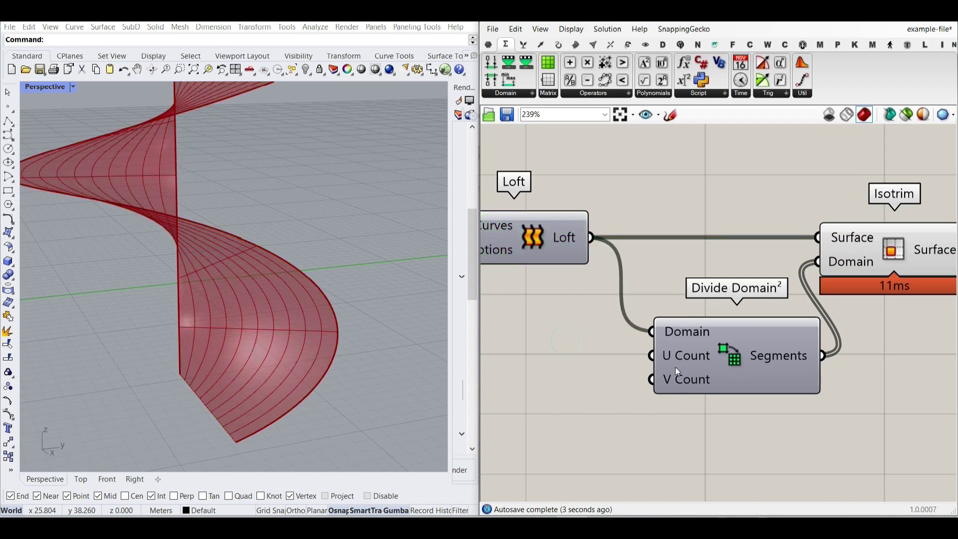
Step: Add a panel containing 1 and connect it to Divide Domain²'s V Count input
scroll(835, 301, down, 1)
right_drag(836, 301, 752, 297)
right_drag(644, 328, 775, 308)
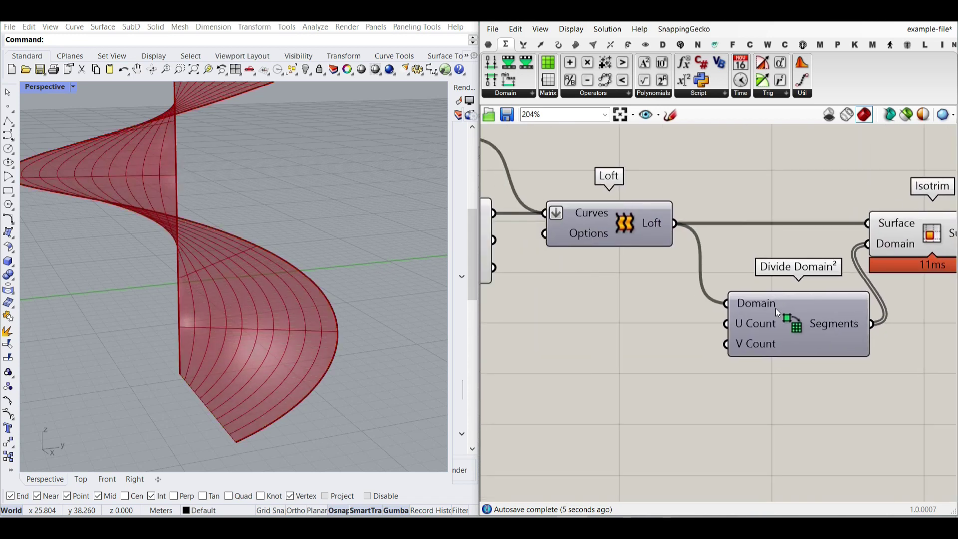
double_click(633, 343)
text(Division)
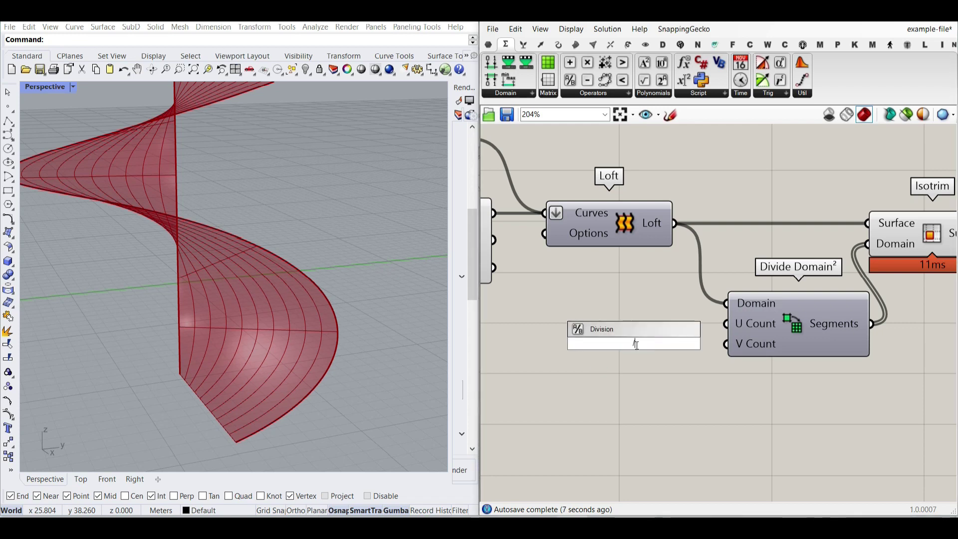
text(/1)
key(Return)
scroll(635, 348, up, 1)
drag(666, 382, 611, 326)
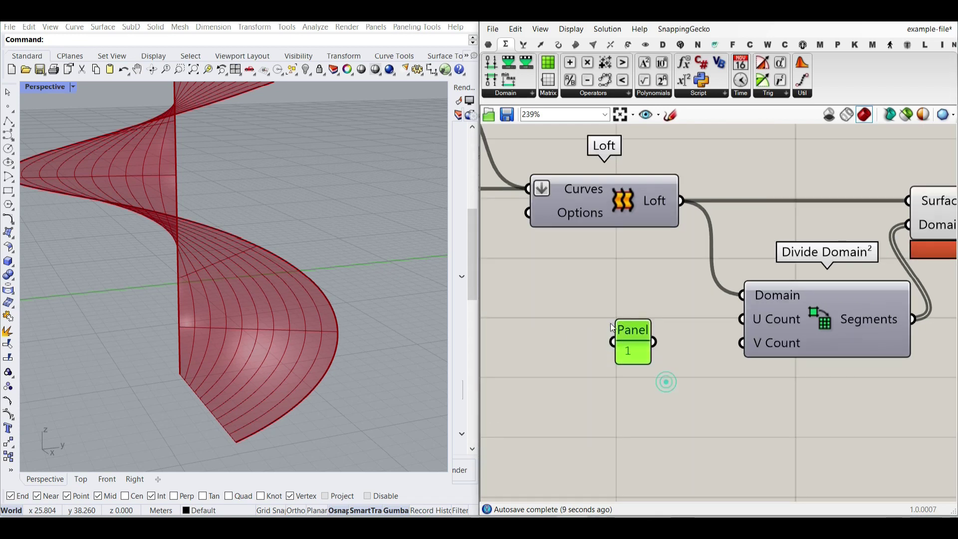
drag(646, 372, 730, 344)
Step: Disconnect the panel from V Count and connect it to Divide Domain²'s U Count input instead
right_drag(246, 387, 215, 349)
right_drag(429, 336, 263, 240)
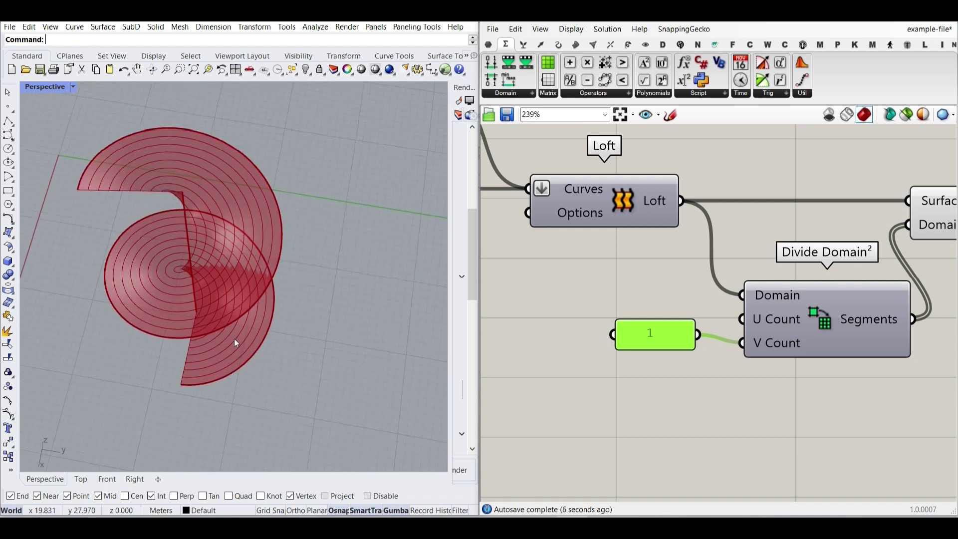
right_drag(235, 339, 212, 330)
scroll(215, 329, up, 6)
ctrl+drag(741, 342, 698, 334)
drag(697, 334, 647, 319)
Step: Add a number slider ranging from 3 to 30 below the panel and name it Number of Stairs
double_click(604, 379)
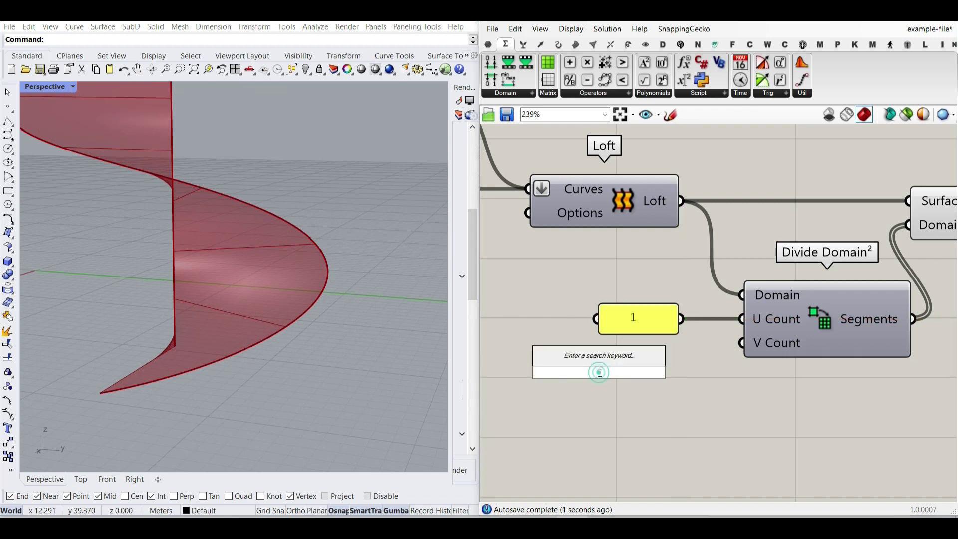
text(3..30)
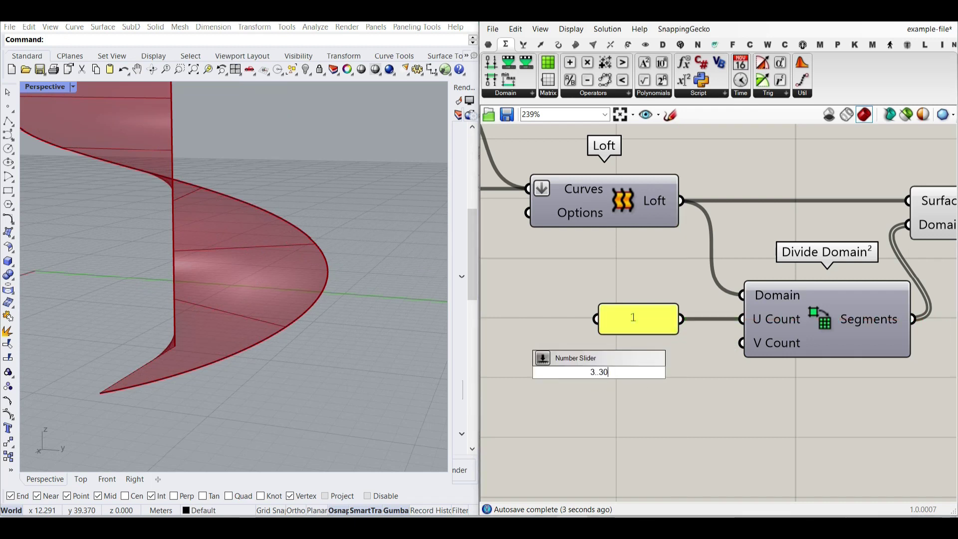
key(Return)
right_click(594, 371)
drag(550, 374, 548, 375)
text(Number )
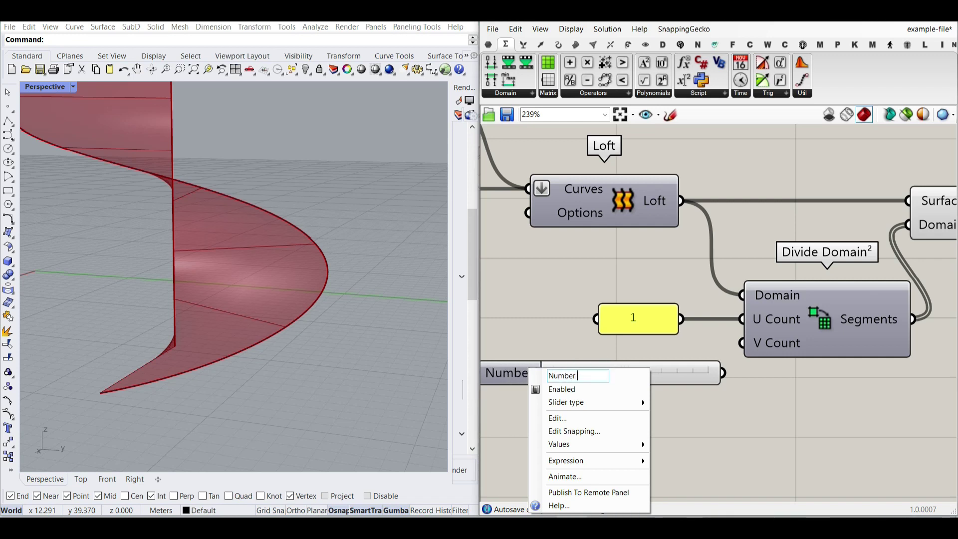
text(of Stairs)
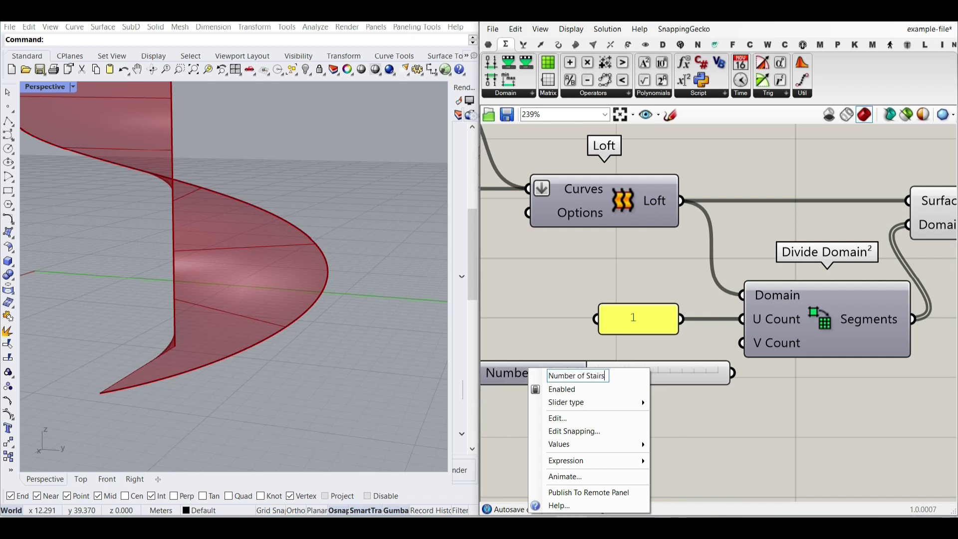
click(715, 381)
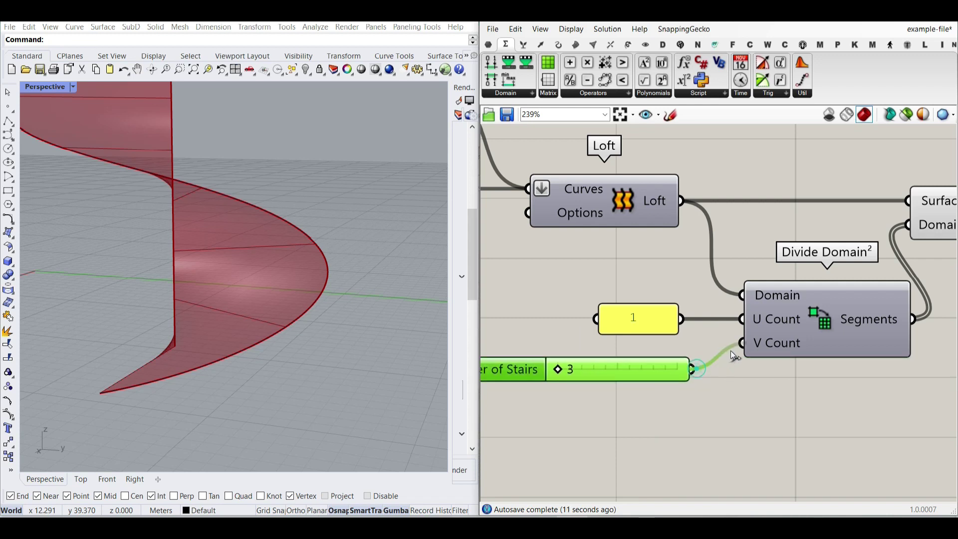
Step: Connect the Number of Stairs slider to Divide Domain²'s V Count input and set it to 25
drag(559, 370, 655, 370)
right_drag(282, 306, 250, 280)
scroll(278, 282, up, 6)
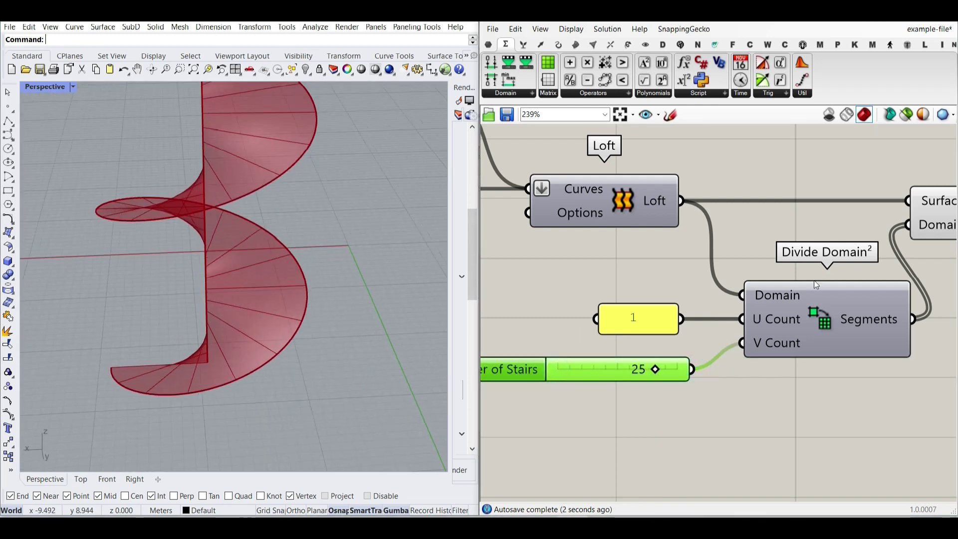
Step: Bake the Isotrim surfaces with default attributes and select individual pieces to examine them
right_drag(816, 285, 730, 250)
scroll(768, 216, up, 2)
right_click(768, 216)
click(793, 233)
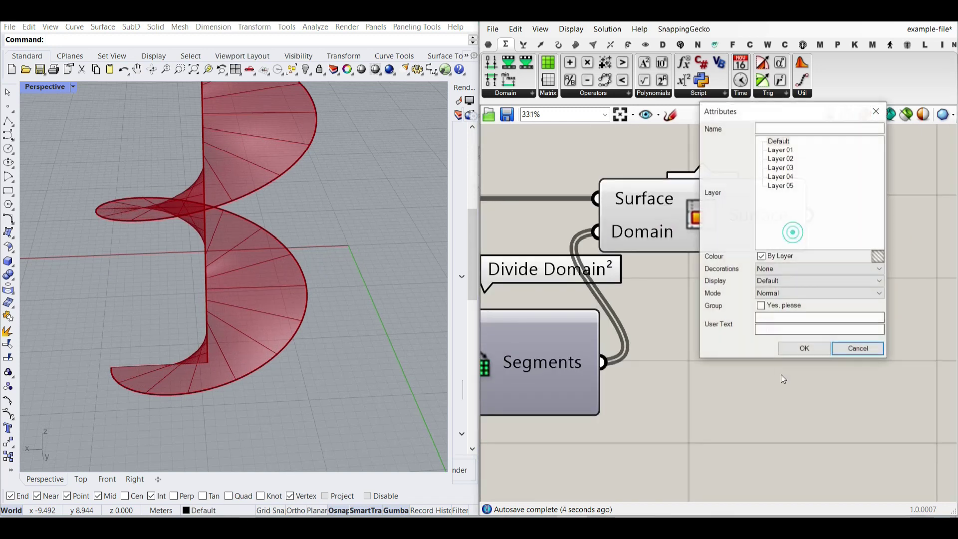
click(804, 348)
scroll(196, 379, up, 3)
click(195, 379)
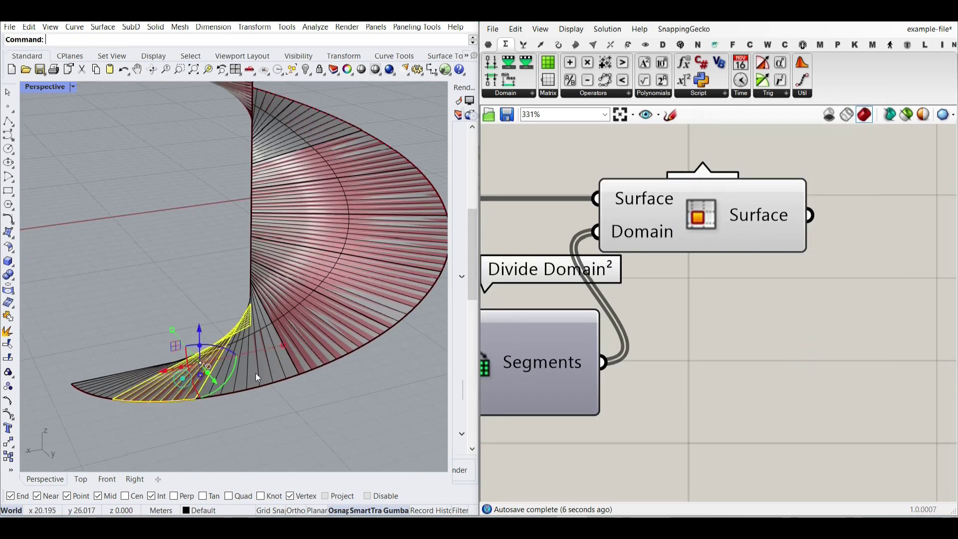
right_drag(321, 331, 295, 332)
click(329, 373)
right_drag(330, 373, 286, 303)
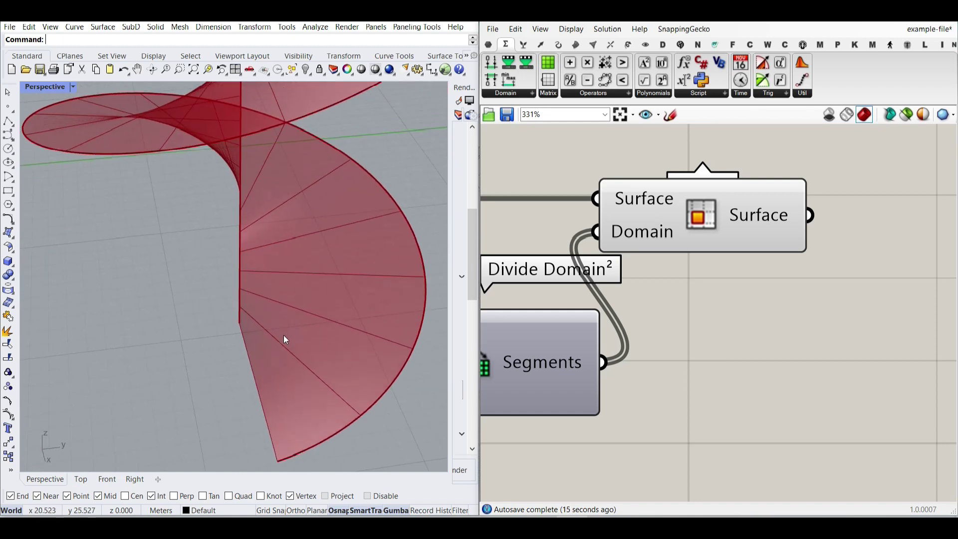
Step: Add a Divide Curve component above the Loft and connect the Line output to its Curve input
scroll(283, 335, down, 2)
right_drag(718, 297, 839, 337)
scroll(839, 336, down, 3)
right_drag(669, 300, 813, 312)
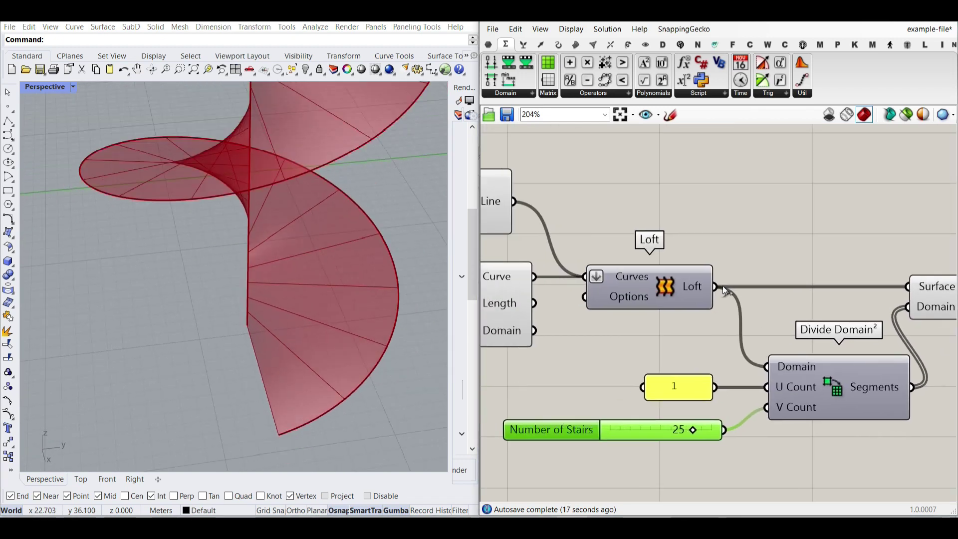
shift+right_drag(326, 359, 262, 388)
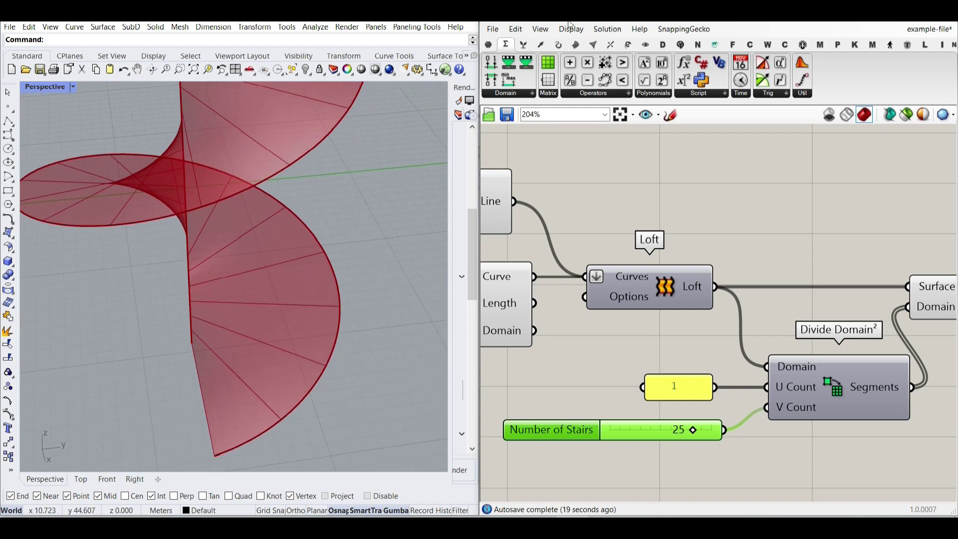
click(558, 44)
drag(586, 65, 703, 218)
right_drag(551, 229, 710, 215)
click(624, 183)
drag(670, 187, 798, 180)
Step: Connect the Number of Stairs slider to Divide Curve's Count input and check the division points on the axis
right_drag(856, 341, 799, 295)
drag(758, 368, 652, 375)
drag(746, 288, 759, 155)
click(807, 161)
right_drag(417, 294, 215, 337)
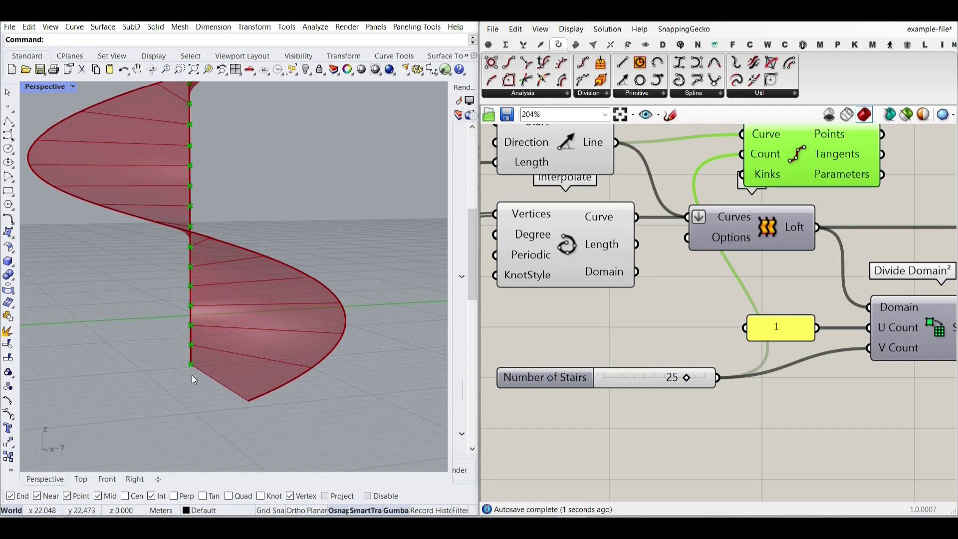
scroll(192, 375, up, 5)
scroll(176, 257, up, 4)
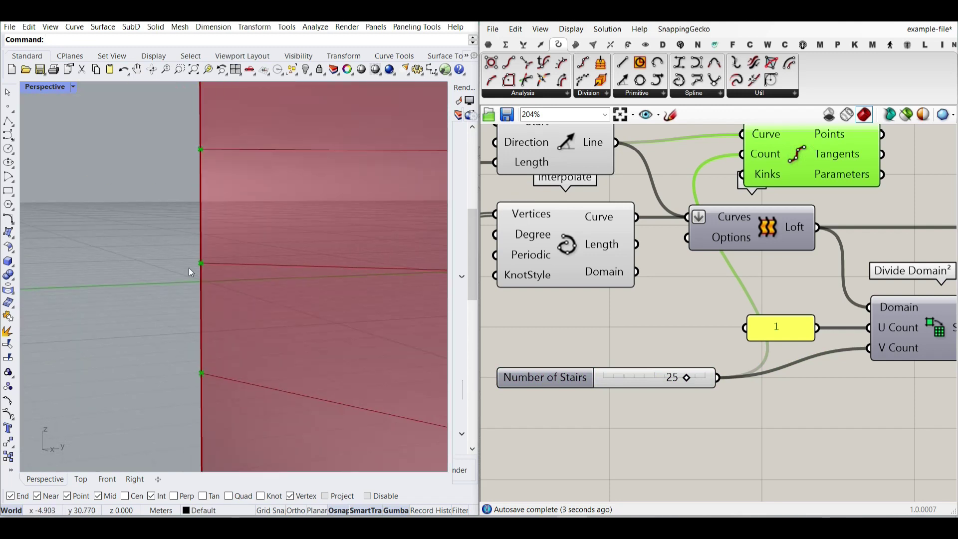
right_drag(875, 321, 651, 318)
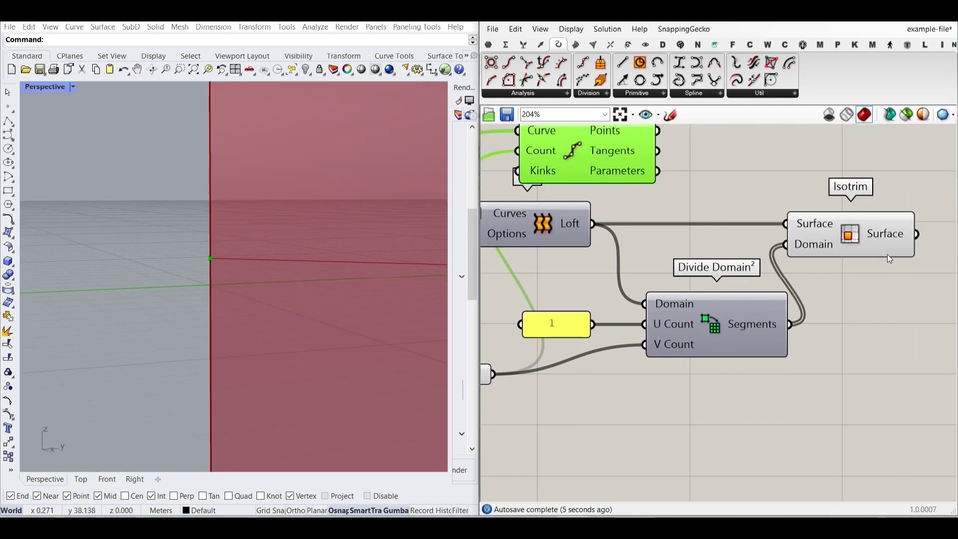
scroll(212, 279, down, 5)
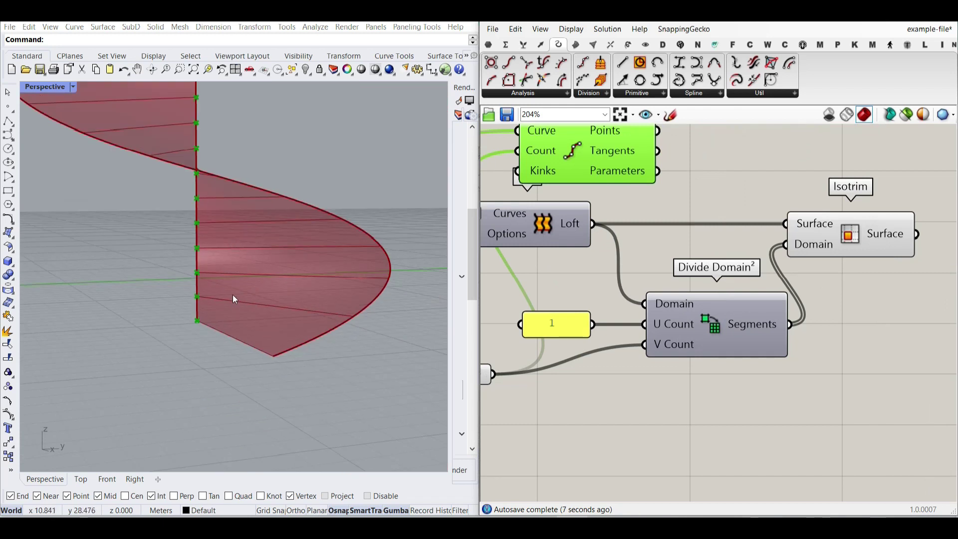
right_drag(259, 249, 264, 325)
Step: Add an XY Plane component beside Divide Curve and connect the Points output to its Origin input
right_drag(629, 142, 596, 216)
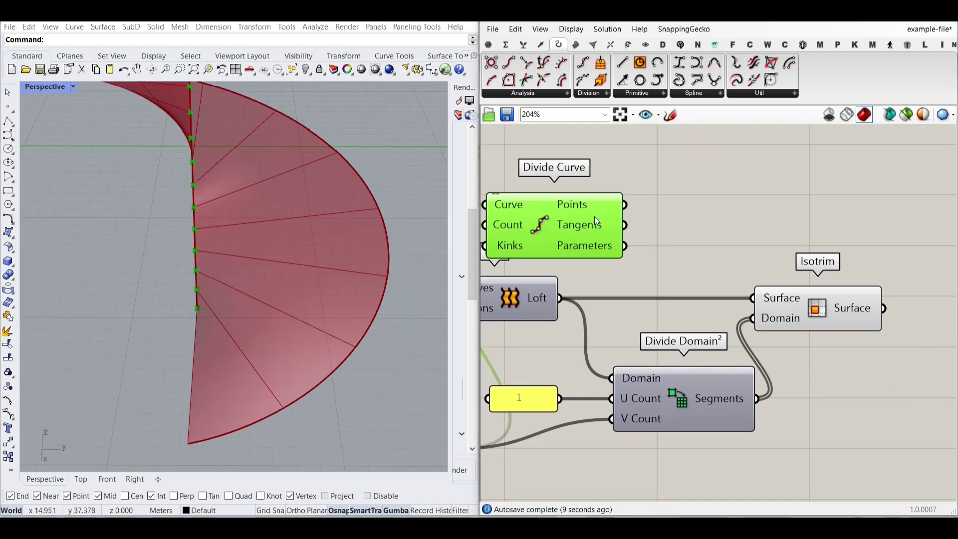
double_click(712, 212)
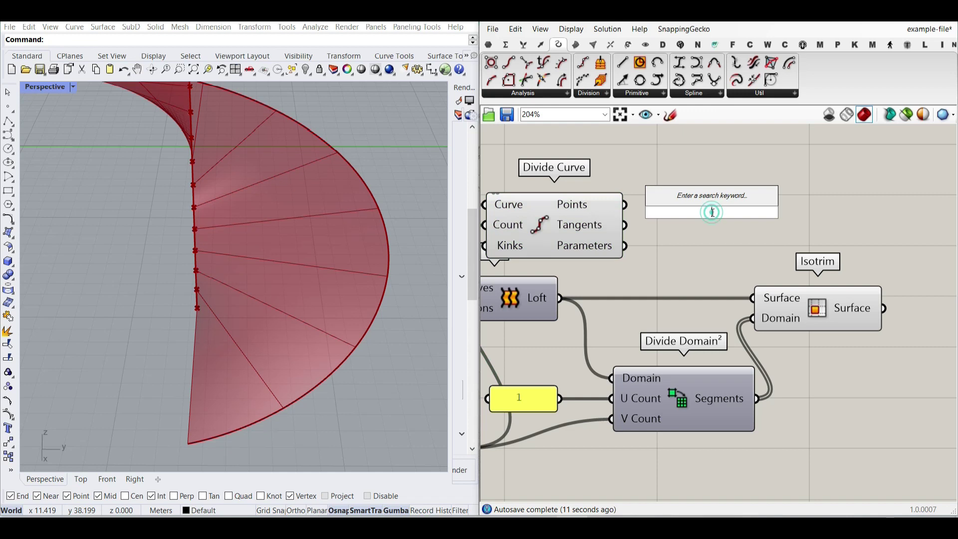
text(xy)
click(682, 197)
drag(624, 205, 664, 205)
right_drag(289, 252, 182, 202)
scroll(182, 202, down, 5)
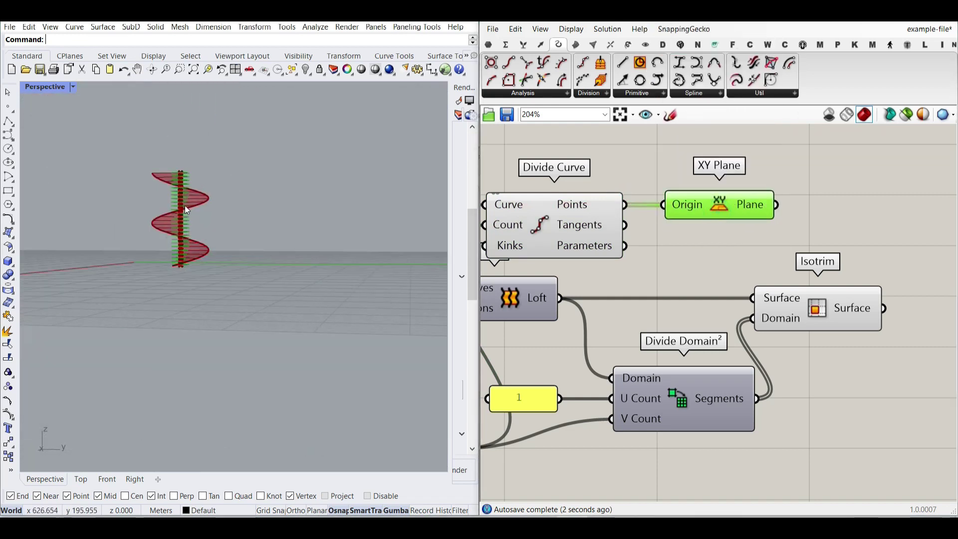
scroll(181, 198, up, 7)
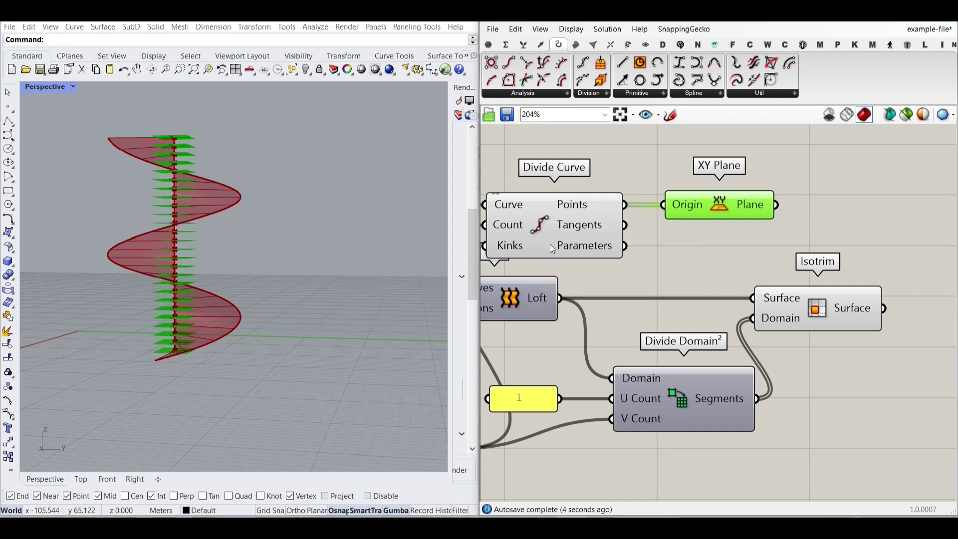
Step: Add a Project component that projects geometry onto a plane beside XY Plane and Isotrim
right_drag(727, 218, 577, 242)
drag(578, 242, 647, 242)
double_click(841, 260)
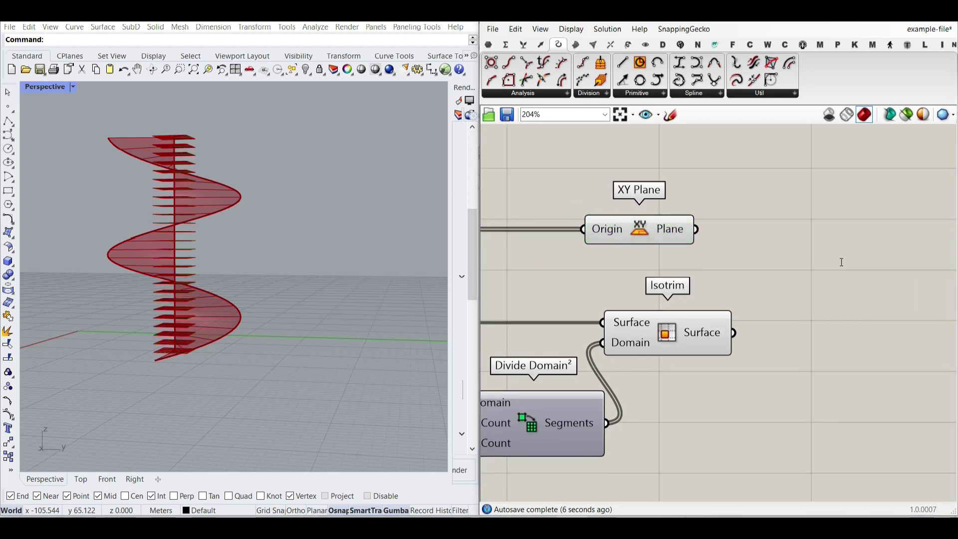
text(proj)
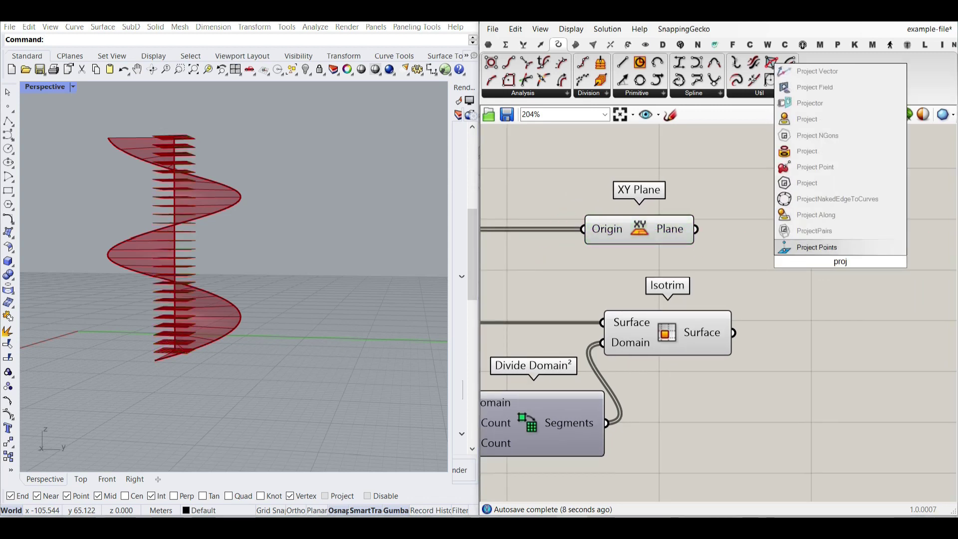
click(807, 119)
click(803, 270)
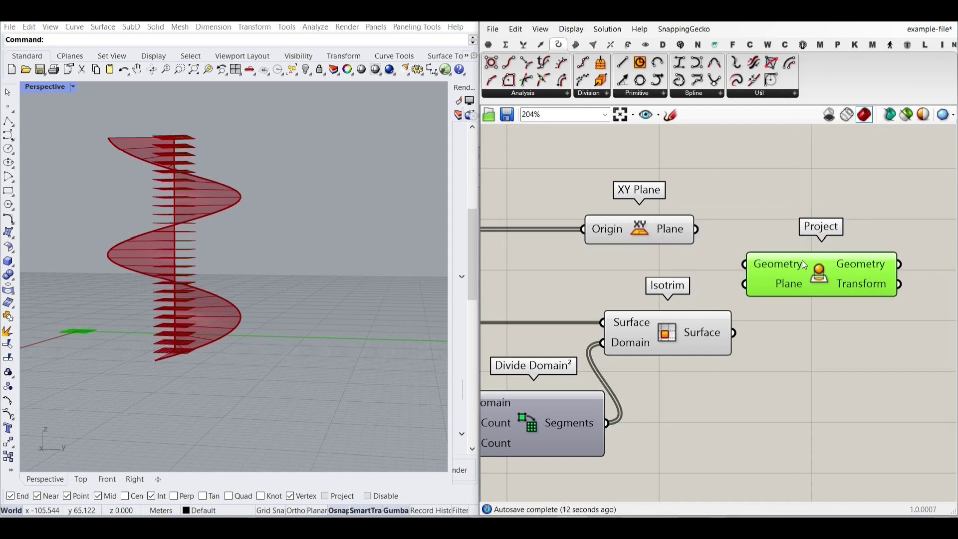
Step: Connect Isotrim's Surface output to Project's Geometry input and XY Plane's output to its Plane input
scroll(778, 275, up, 3)
drag(765, 278, 777, 271)
right_drag(609, 295, 725, 266)
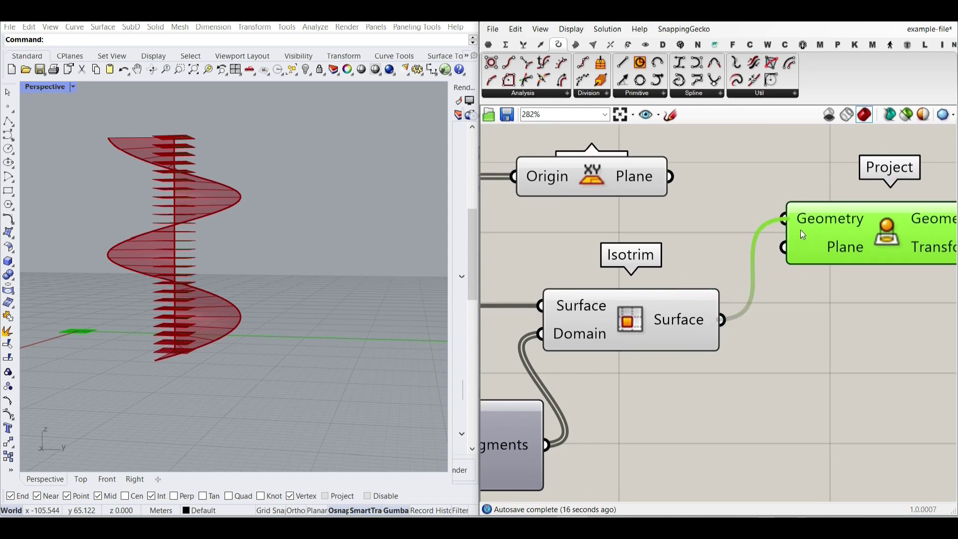
drag(670, 176, 783, 247)
right_drag(758, 286, 804, 274)
Step: Turn off the previews of the XY Plane and Isotrim components so the projected steps stand alone
scroll(804, 274, down, 3)
drag(786, 358, 555, 157)
click(577, 184)
right_click(577, 152)
drag(766, 154, 689, 302)
right_click(569, 228)
click(591, 247)
mouse_move(247, 294)
right_down()
mouse_move(248, 311)
mouse_move(315, 304)
mouse_move(255, 307)
right_up()
scroll(248, 311, up, 10)
scroll(790, 287, down, 4)
scroll(668, 359, up, 4)
Step: Adjust the staircase sliders, setting Height to 21.19 and End Degree to 409.92
drag(676, 362, 644, 359)
scroll(642, 356, down, 4)
right_drag(609, 309, 770, 298)
scroll(604, 284, up, 3)
drag(592, 271, 589, 271)
right_drag(591, 300, 838, 314)
right_drag(641, 315, 911, 309)
drag(681, 351, 661, 352)
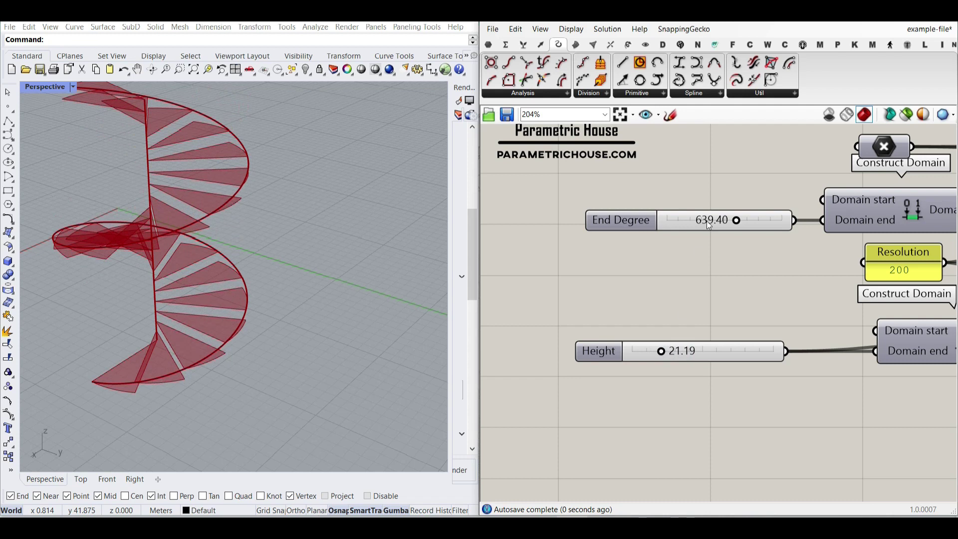
drag(737, 220, 707, 220)
right_drag(337, 345, 243, 363)
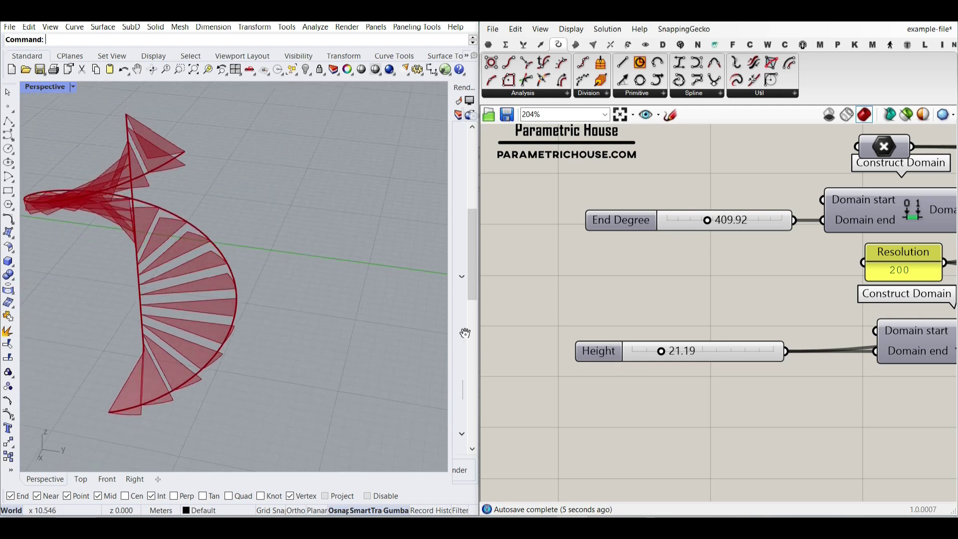
Step: Reposition the Project component slightly beside XY Plane and Isotrim
scroll(609, 323, down, 5)
right_drag(898, 318, 647, 314)
right_drag(948, 287, 715, 287)
scroll(745, 269, up, 5)
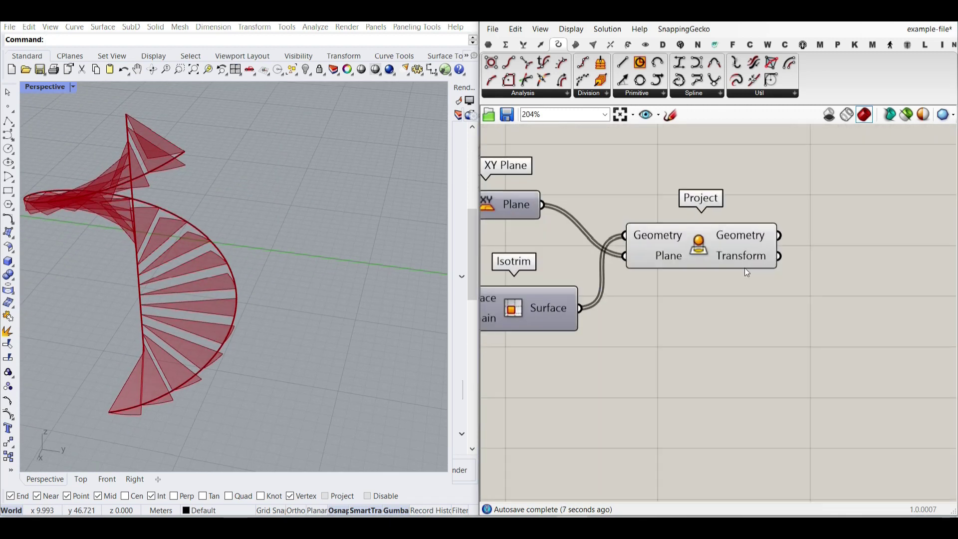
drag(703, 241, 716, 230)
click(629, 320)
Step: Add a Cull Index component beside Project and connect Project's Geometry output to its List input
right_drag(269, 279, 210, 194)
scroll(201, 117, up, 6)
right_drag(777, 209, 636, 259)
scroll(636, 258, down, 1)
click(522, 44)
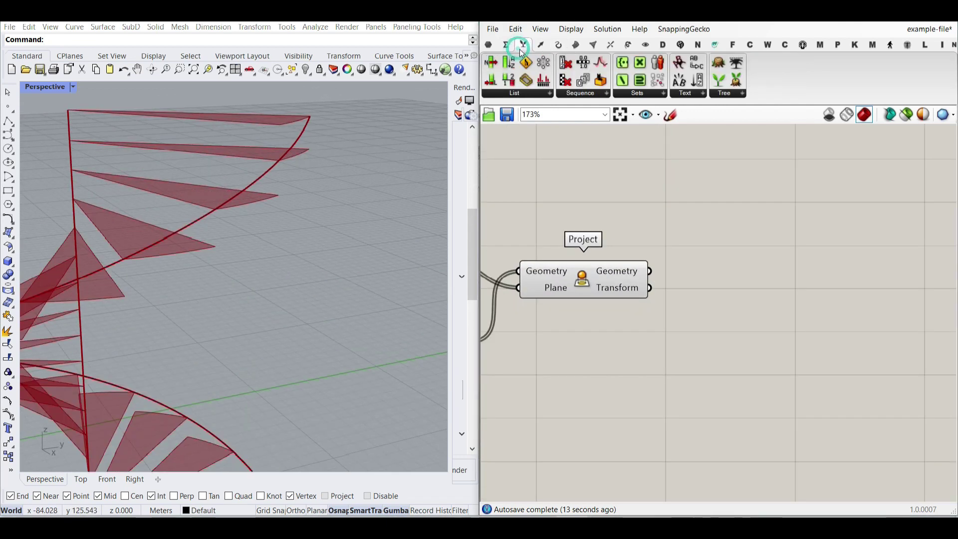
click(592, 95)
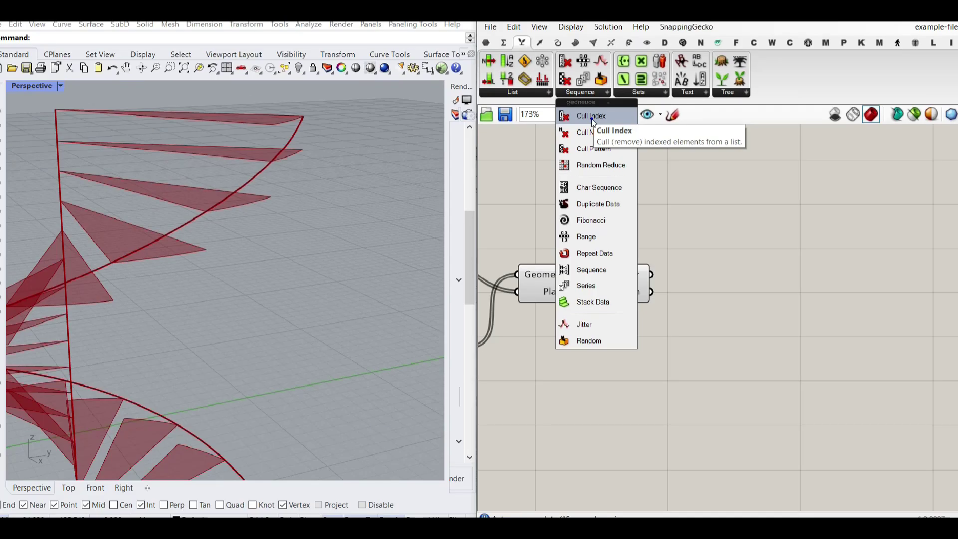
click(581, 92)
drag(591, 116, 713, 299)
drag(650, 271, 764, 289)
Step: Add a panel containing 0 and connect it to Cull Index's Indices input
double_click(654, 330)
text(panel)
key(Return)
scroll(654, 328, up, 2)
click(638, 332)
drag(659, 349, 754, 272)
Step: Select Cull Index and inspect the lowest and topmost steps to see which one it removes
click(801, 272)
scroll(310, 228, down, 12)
scroll(312, 232, up, 6)
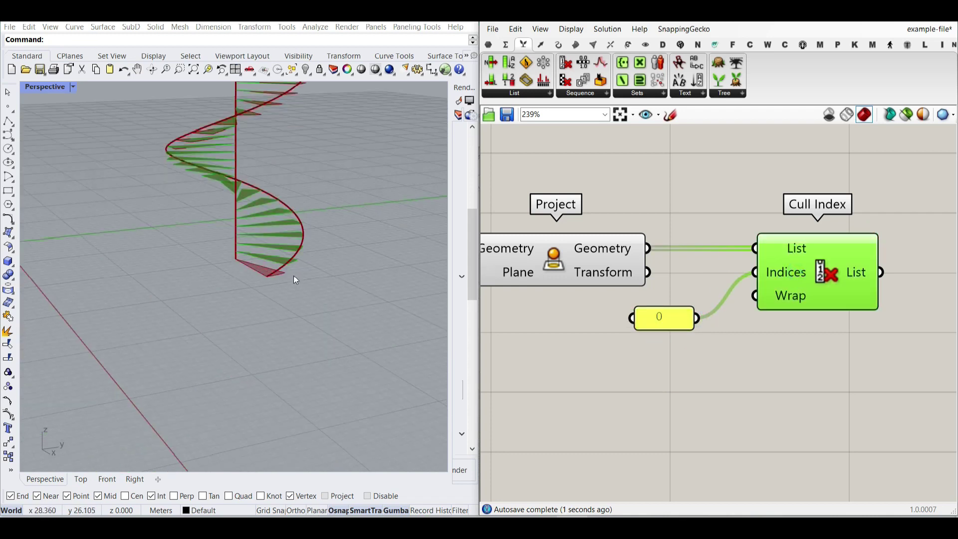
scroll(251, 274, down, 10)
shift+right_drag(270, 186, 291, 347)
scroll(292, 254, up, 10)
scroll(293, 249, up, 10)
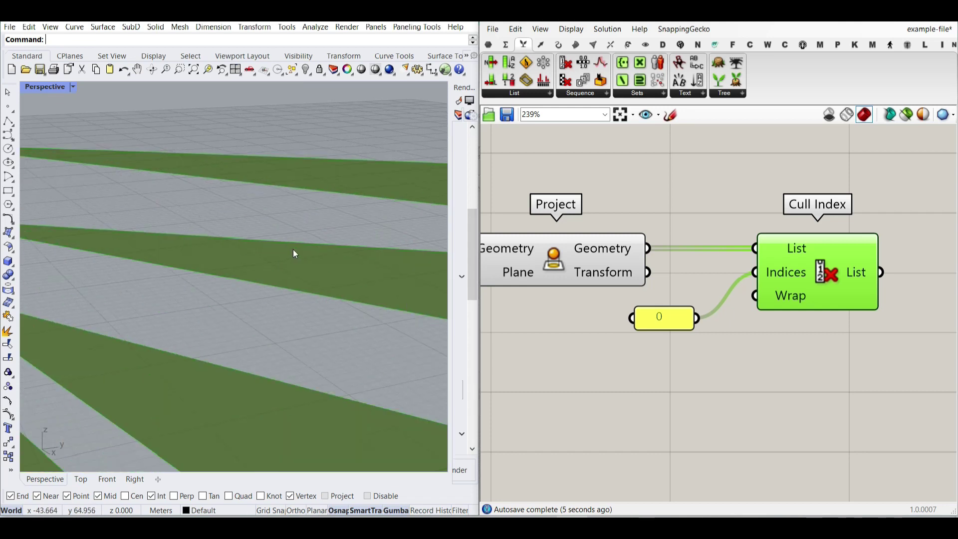
scroll(294, 249, down, 8)
Step: Reverse the list order on Cull Index's List input
right_drag(700, 267, 630, 272)
scroll(716, 253, up, 1)
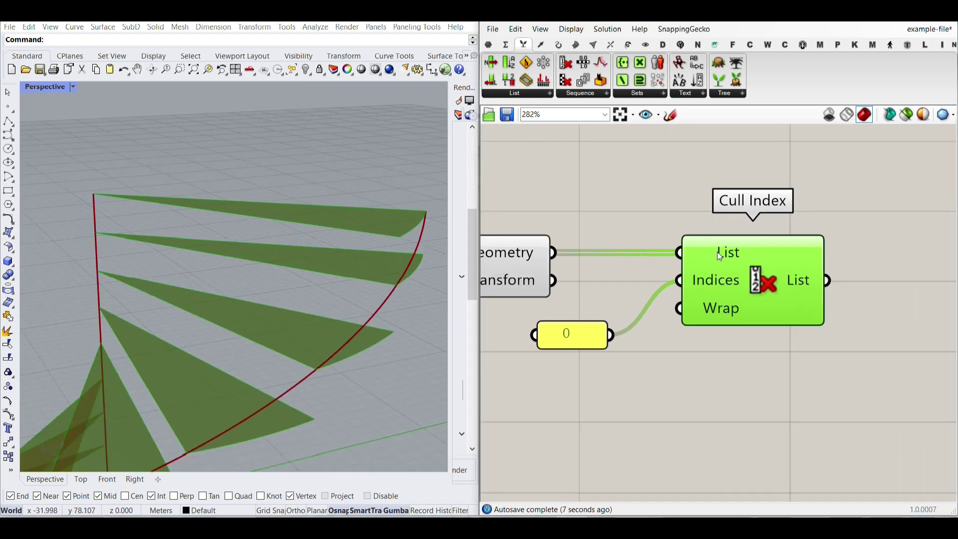
right_click(717, 252)
click(748, 326)
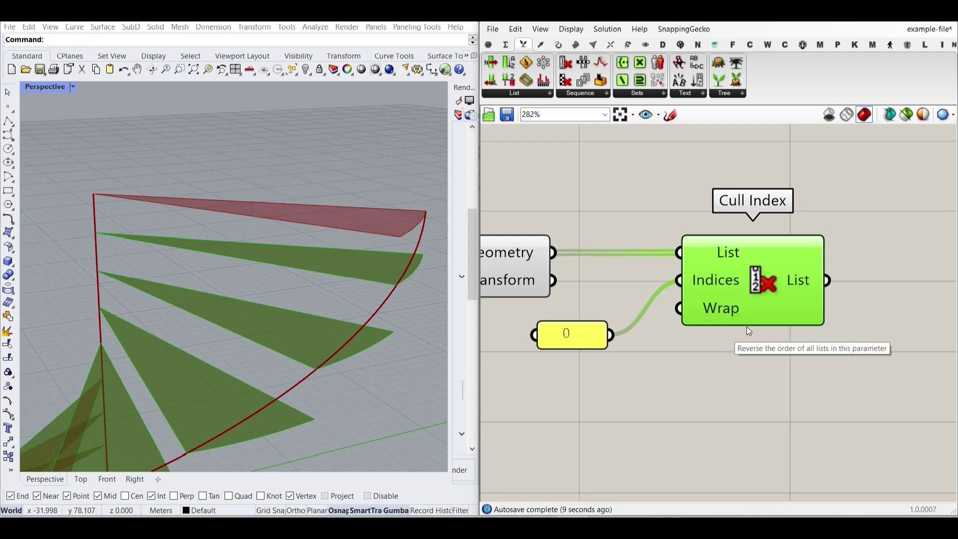
Step: Turn off the Project component's preview and check the remaining steps along the whole staircase
right_drag(535, 275, 657, 268)
right_click(559, 259)
click(591, 274)
right_drag(355, 276, 294, 322)
scroll(334, 250, down, 5)
scroll(290, 232, down, 6)
scroll(309, 363, up, 5)
right_drag(875, 359, 726, 365)
click(725, 365)
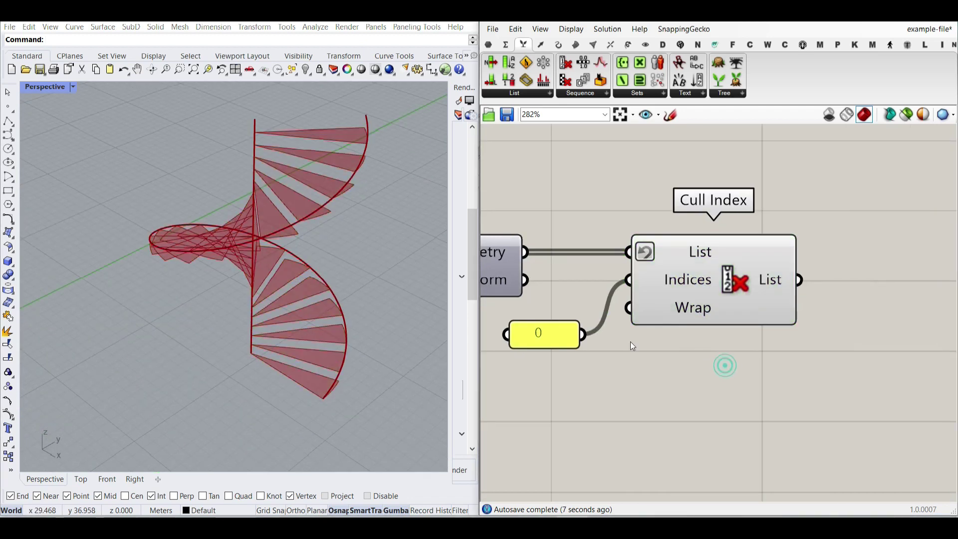
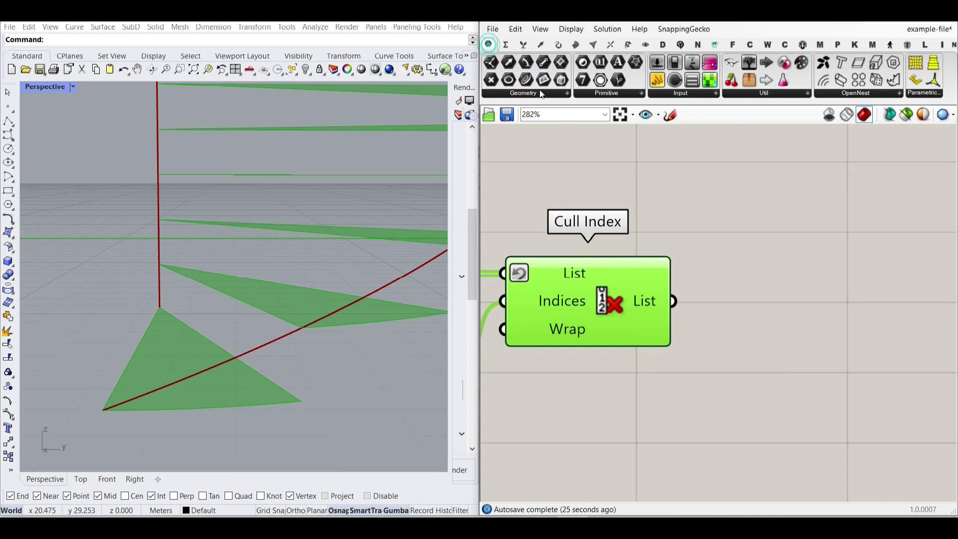
Step: Add a Surface parameter after Cull Index, connect the List output to it and place it lower on the canvas
click(579, 241)
click(698, 387)
drag(669, 302, 661, 387)
right_drag(658, 386, 551, 308)
drag(584, 309, 628, 422)
right_drag(649, 367, 615, 317)
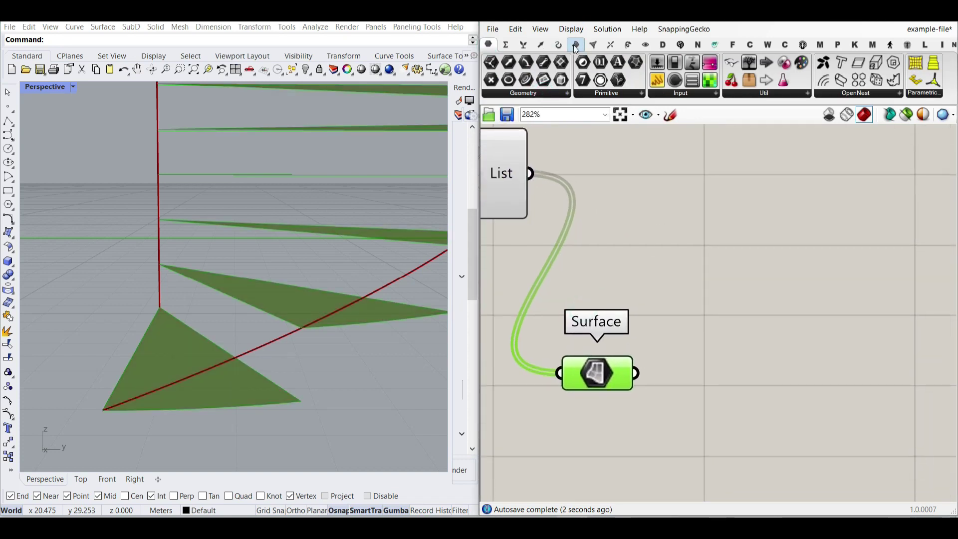
Step: Add an Extrude component with the Surface parameter's output feeding its Base input
click(575, 44)
click(608, 96)
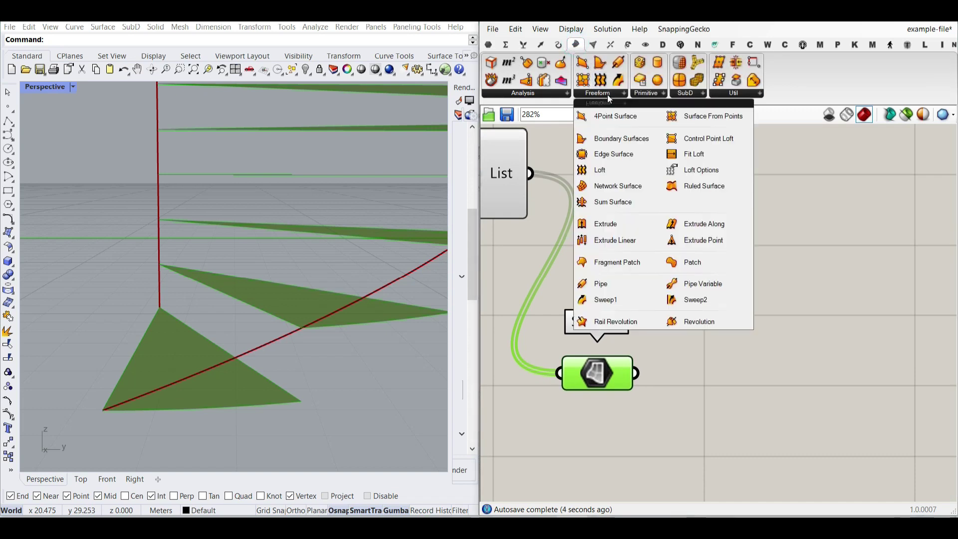
drag(625, 231, 822, 378)
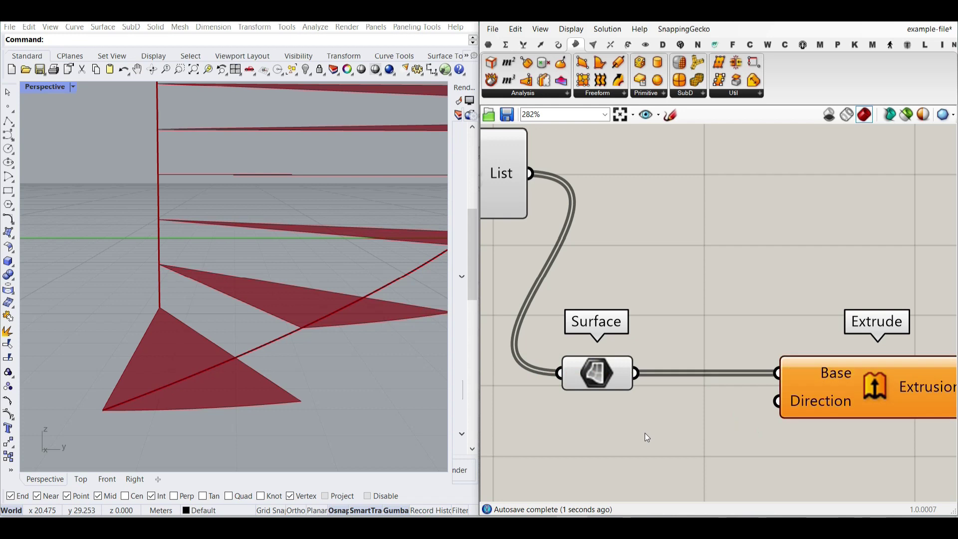
Step: Add a Unit Z vector component beside Extrude and connect its Unit vector output to Extrude's Direction input
double_click(645, 432)
text(z)
click(635, 418)
drag(741, 432, 774, 404)
right_drag(639, 388, 625, 340)
scroll(625, 340, down, 4)
drag(761, 339, 777, 339)
click(741, 394)
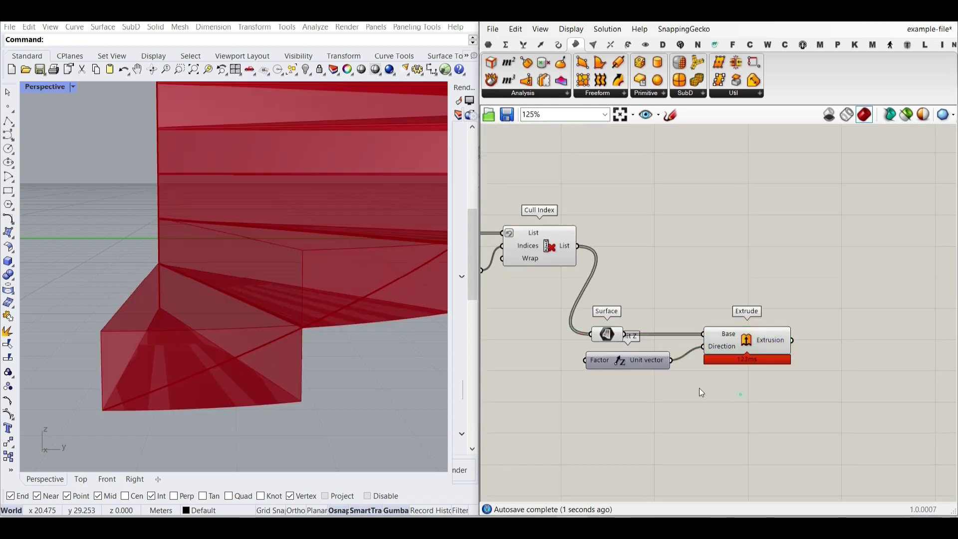
right_drag(647, 371, 734, 365)
scroll(664, 360, up, 3)
double_click(579, 361)
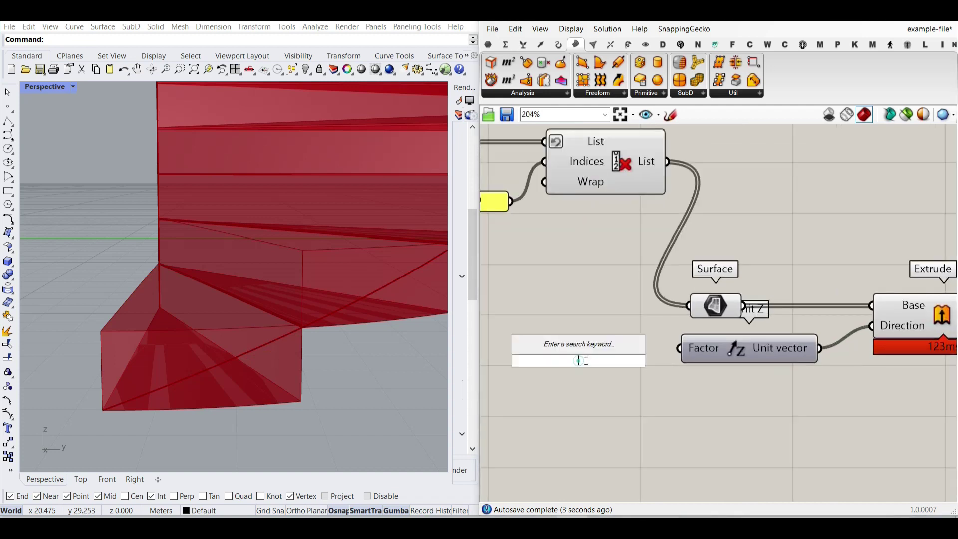
text(0.25)
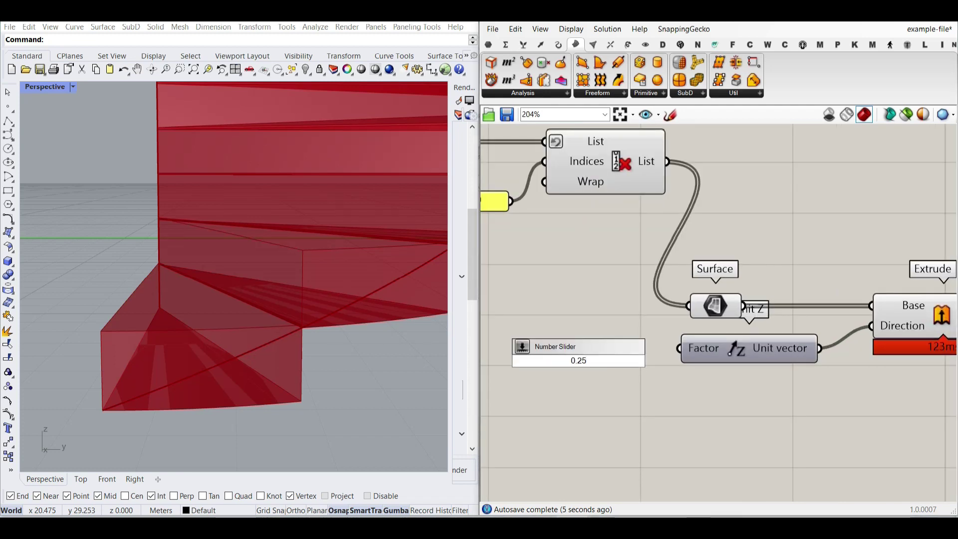
scroll(614, 384, up, 1)
click(597, 346)
drag(657, 358, 691, 343)
drag(557, 349, 570, 349)
key(Delete)
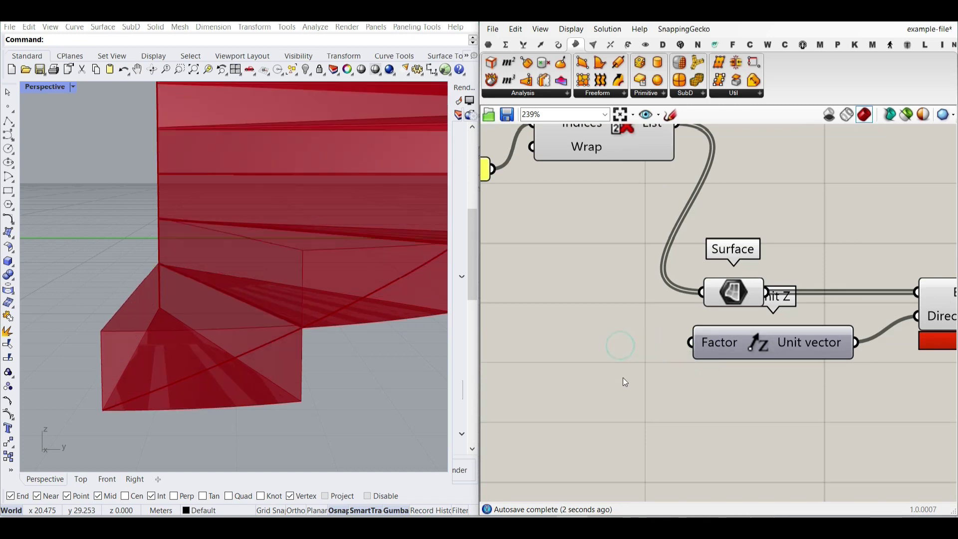
Step: Turn on Divide Curve's preview, select the component and examine its division points along the staircase's axis
scroll(623, 377, down, 3)
right_drag(639, 338, 856, 330)
right_drag(591, 344, 739, 338)
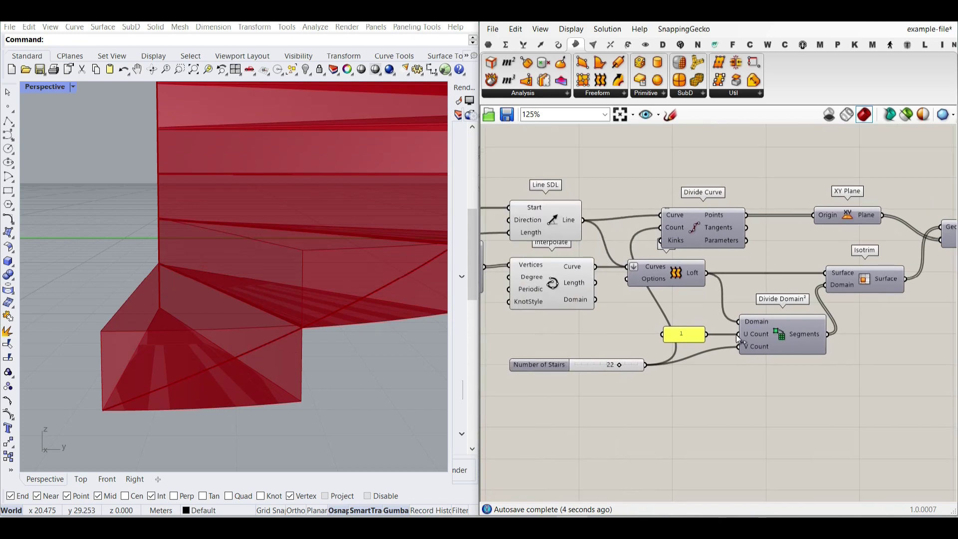
right_drag(730, 249, 633, 252)
right_click(601, 221)
click(626, 244)
click(608, 231)
right_drag(200, 330, 192, 300)
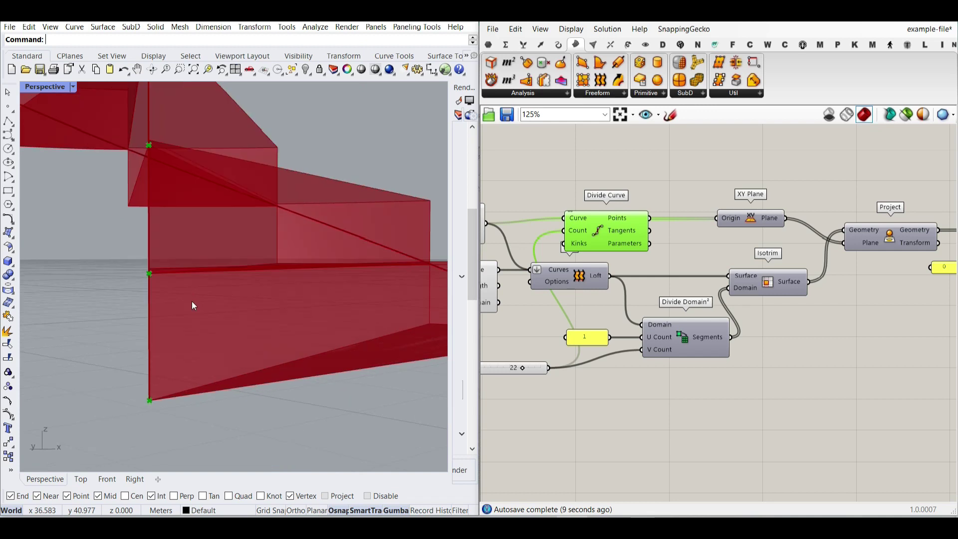
Step: Add a List Item component, connect Divide Curve's Points output to its List input and place it low on the canvas
click(524, 45)
drag(495, 67, 703, 179)
scroll(661, 241, up, 3)
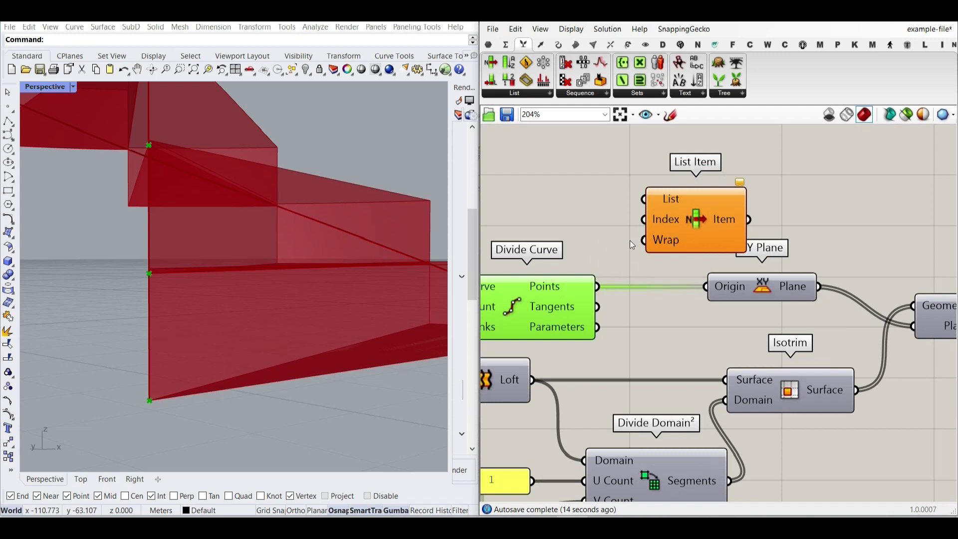
drag(597, 286, 643, 199)
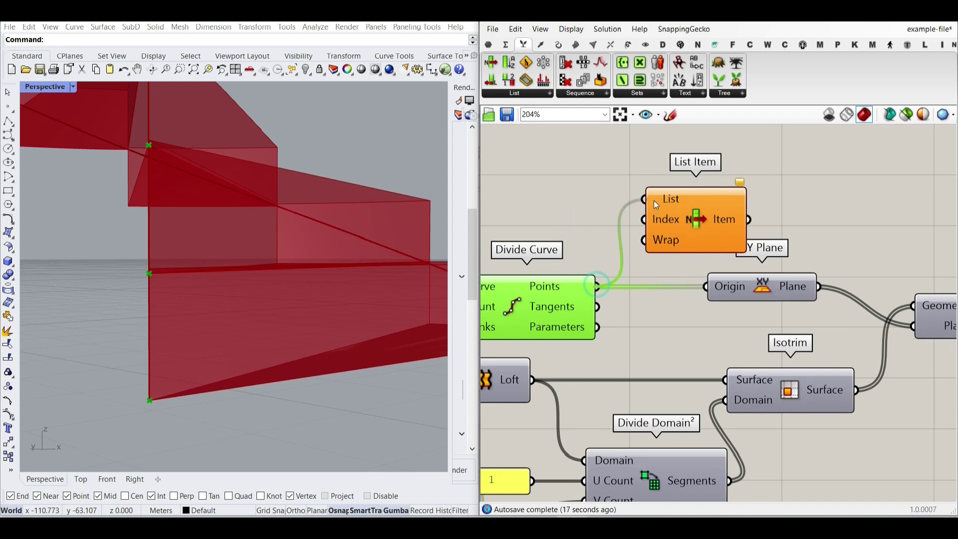
right_drag(689, 240, 619, 223)
scroll(618, 222, down, 4)
drag(618, 223, 751, 422)
right_drag(751, 422, 657, 300)
Step: Add a second output, +1, to the List Item component fed by the division points
scroll(592, 346, up, 3)
scroll(158, 400, up, 3)
scroll(158, 400, down, 2)
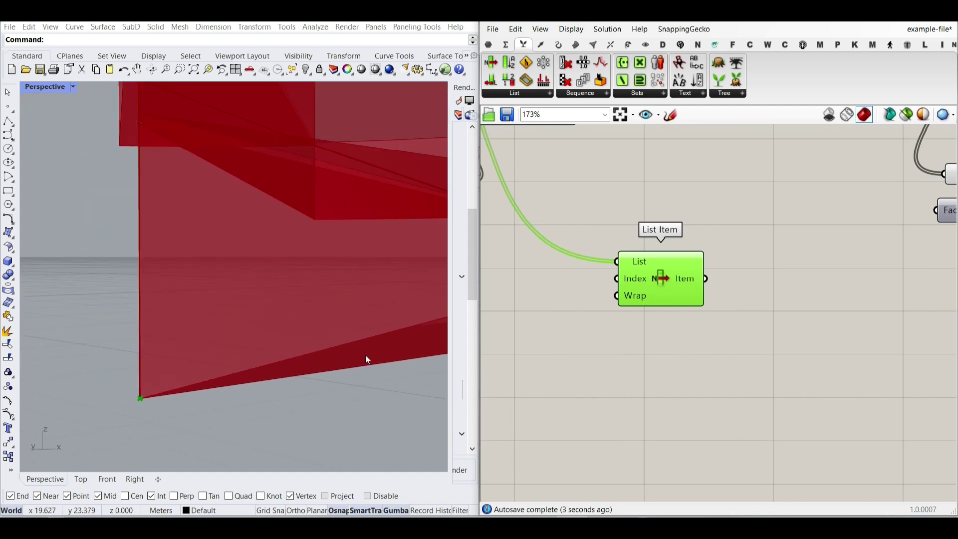
scroll(700, 273, up, 3)
scroll(667, 326, up, 3)
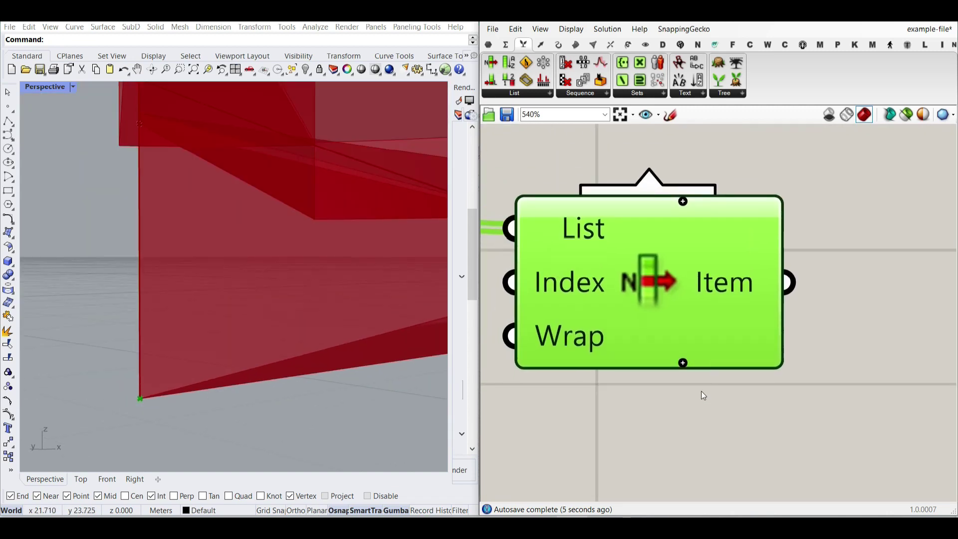
click(683, 363)
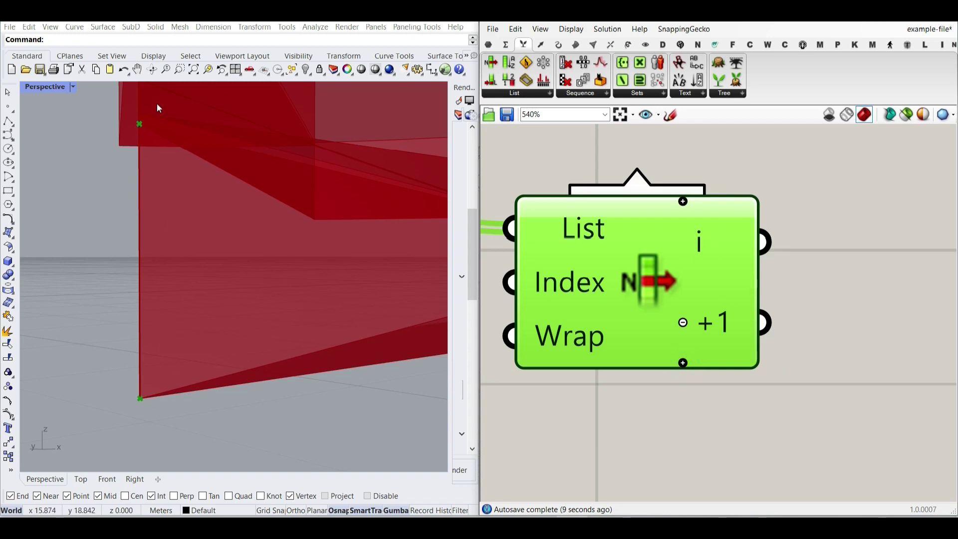
scroll(728, 323, down, 3)
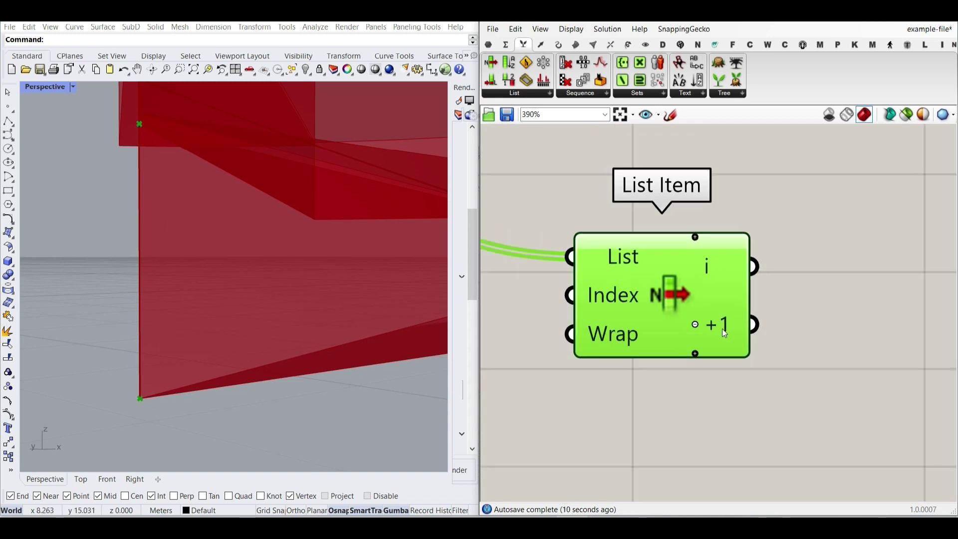
Step: Add a Distance component and connect List Item's i output to Point A and its +1 output to Point B
click(539, 46)
click(649, 65)
click(869, 351)
right_drag(810, 362, 768, 364)
drag(769, 364, 803, 324)
drag(679, 295, 734, 292)
drag(677, 351, 732, 337)
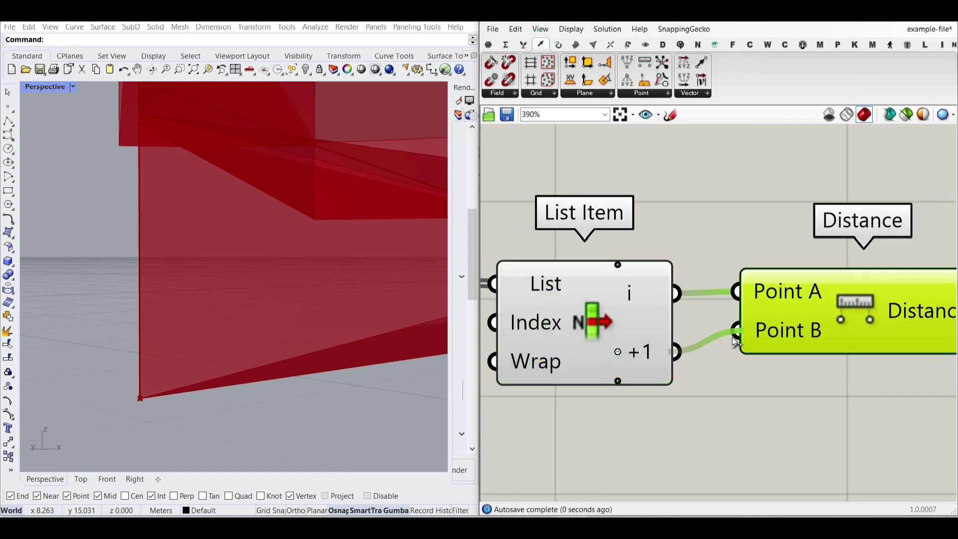
Step: Connect the Distance output to Unit Z's Factor input and check the extruded steps around the staircase
scroll(735, 342, down, 4)
right_drag(736, 292, 626, 317)
drag(631, 352, 748, 276)
click(760, 359)
scroll(290, 305, down, 5)
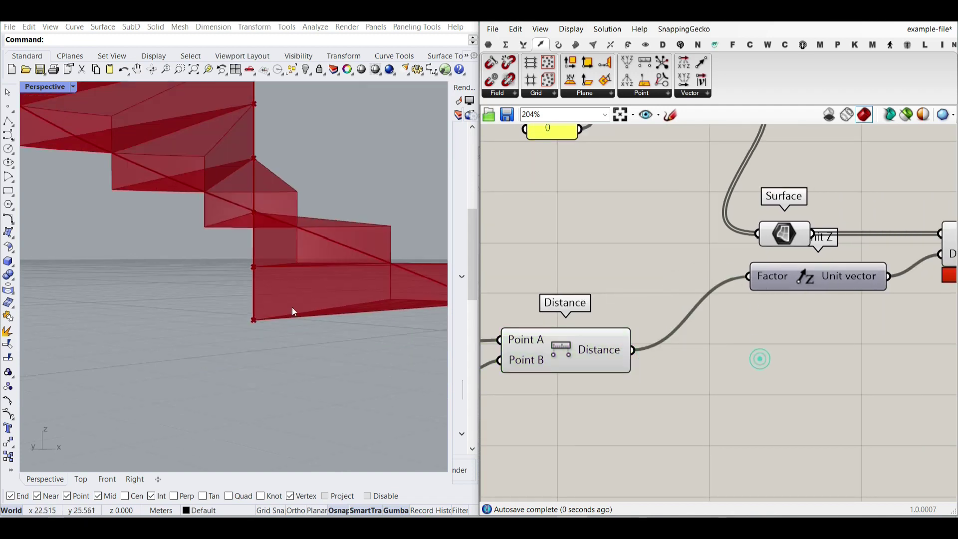
right_drag(292, 308, 130, 313)
scroll(130, 313, down, 7)
scroll(659, 298, down, 5)
Step: Turn off the previews of the List Item, Distance and Surface components
drag(743, 361, 516, 265)
middle_click(562, 259)
click(581, 277)
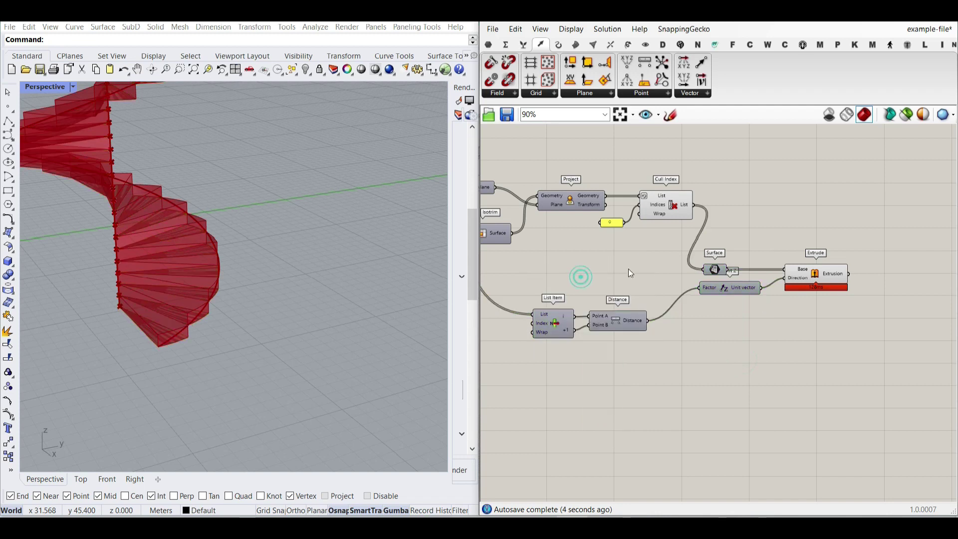
Step: Add a Custom Preview component and connect Extrude's Extrusion output to its Geometry input
right_drag(630, 273, 667, 279)
click(646, 45)
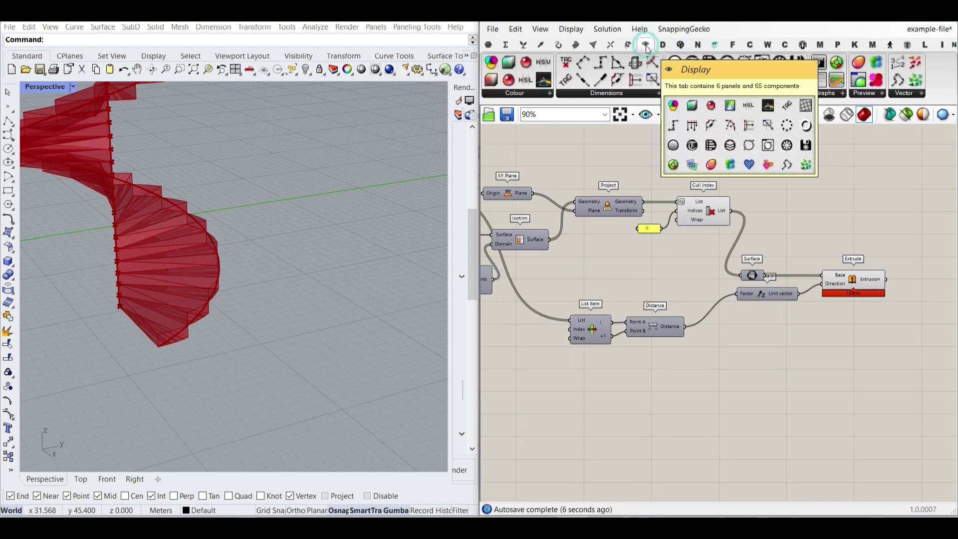
click(858, 83)
scroll(920, 302, up, 5)
click(926, 308)
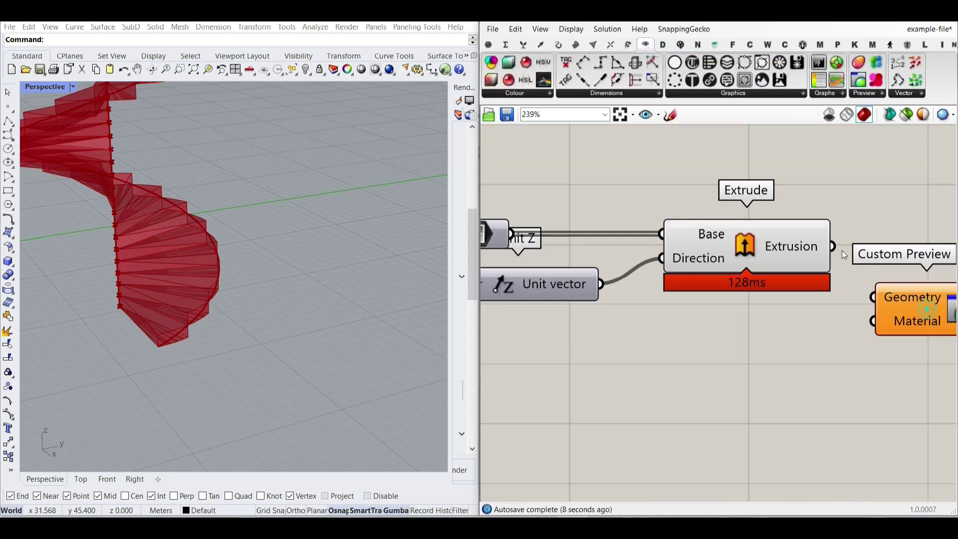
drag(833, 247, 873, 297)
Step: Set the Number of Stairs slider to 20 and inspect the lowest extruded steps up close
right_drag(681, 355, 778, 337)
right_drag(534, 330, 818, 334)
scroll(819, 333, down, 8)
right_drag(663, 334, 772, 333)
scroll(716, 333, up, 7)
mouse_move(738, 315)
mouse_down()
mouse_move(696, 315)
mouse_move(731, 315)
mouse_up()
right_drag(309, 239, 216, 279)
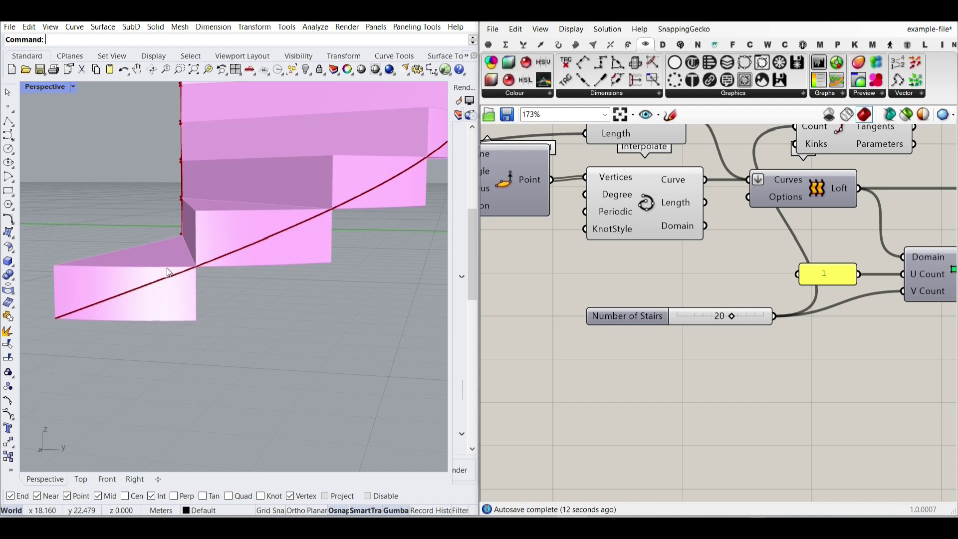
right_drag(172, 309, 146, 334)
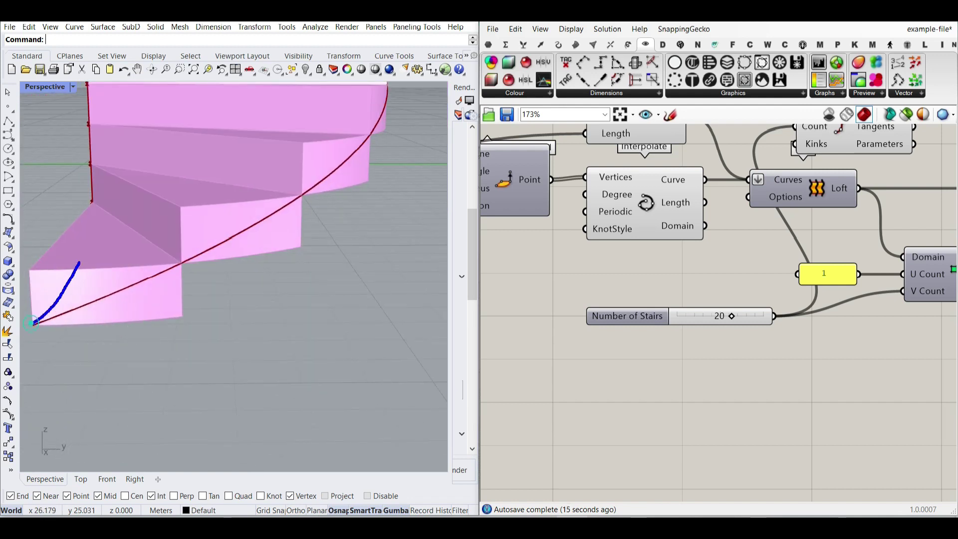
drag(79, 262, 145, 290)
drag(178, 317, 33, 324)
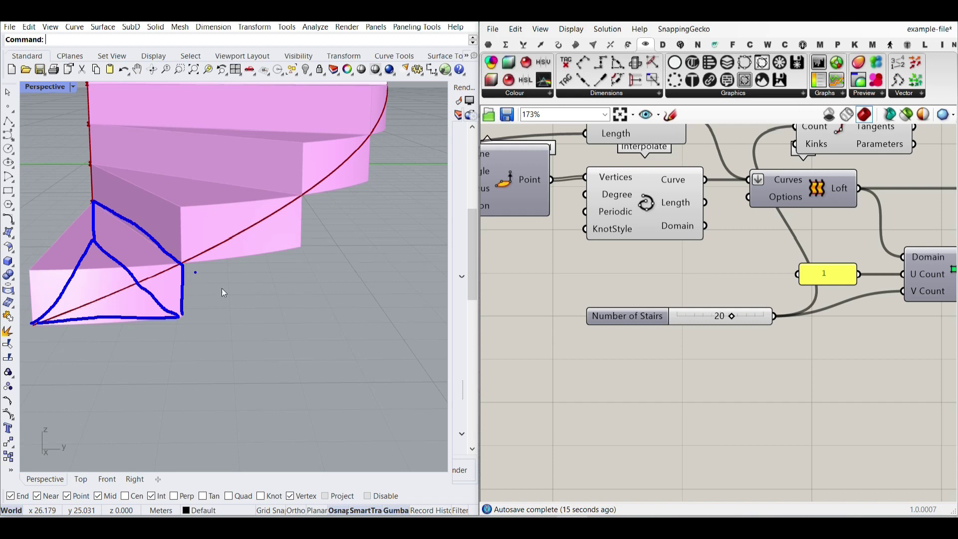
key(Escape)
Step: Turn off the preview of the Divide Curve component
scroll(871, 313, down, 6)
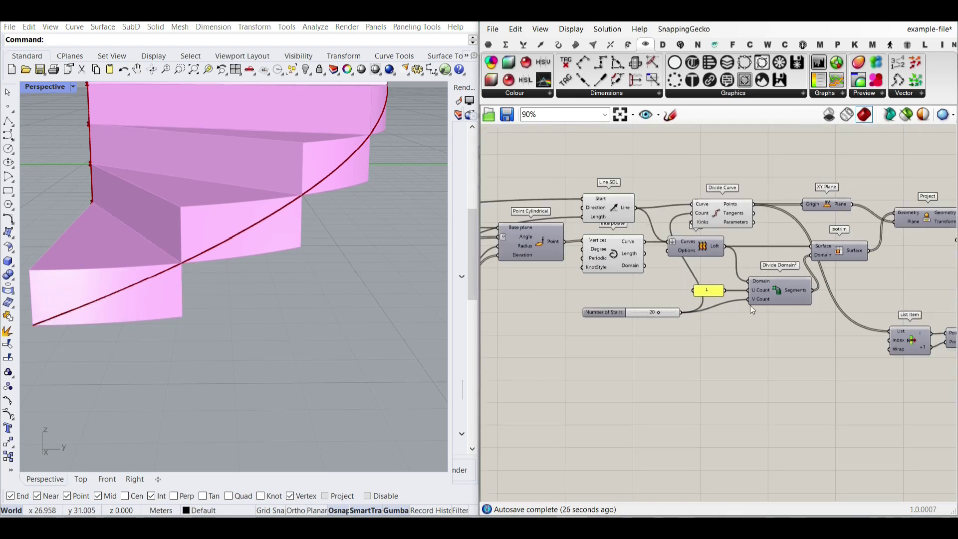
drag(884, 345, 524, 295)
click(642, 177)
right_click(633, 177)
click(651, 196)
Step: Delete the Custom Preview component and turn Extrude's own preview back on
right_drag(805, 203, 696, 205)
scroll(819, 303, up, 4)
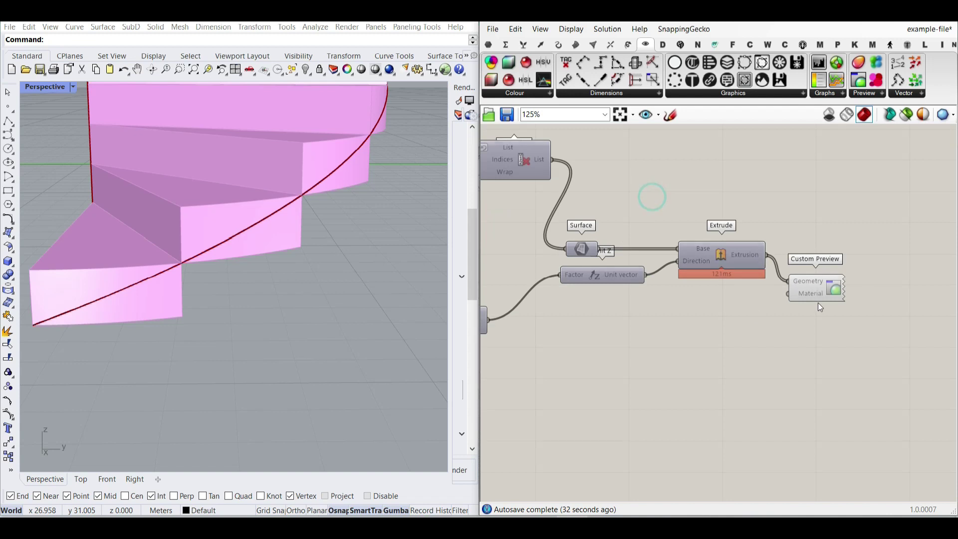
click(819, 289)
key(Delete)
scroll(763, 277, up, 3)
right_click(694, 233)
click(712, 257)
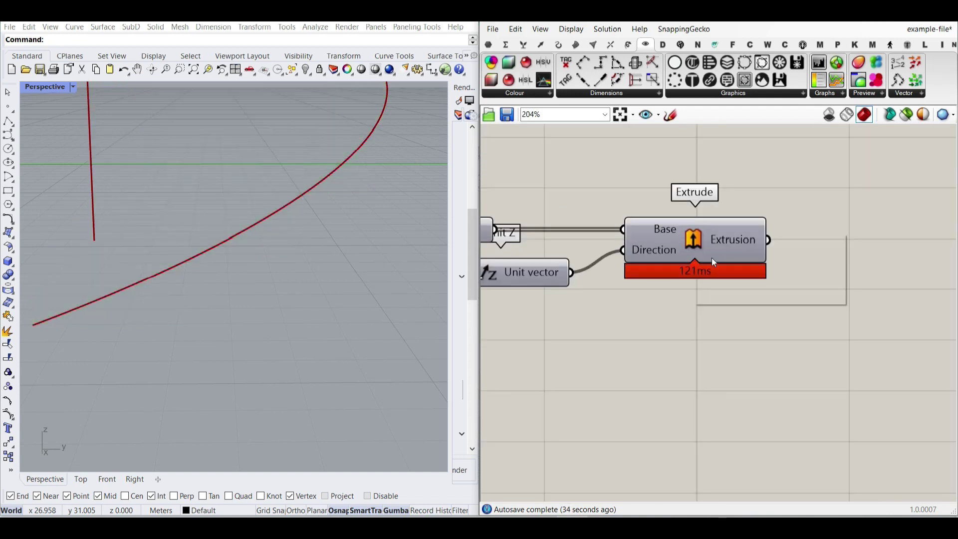
scroll(290, 265, down, 6)
scroll(229, 253, up, 3)
right_drag(241, 273, 198, 211)
scroll(208, 268, up, 3)
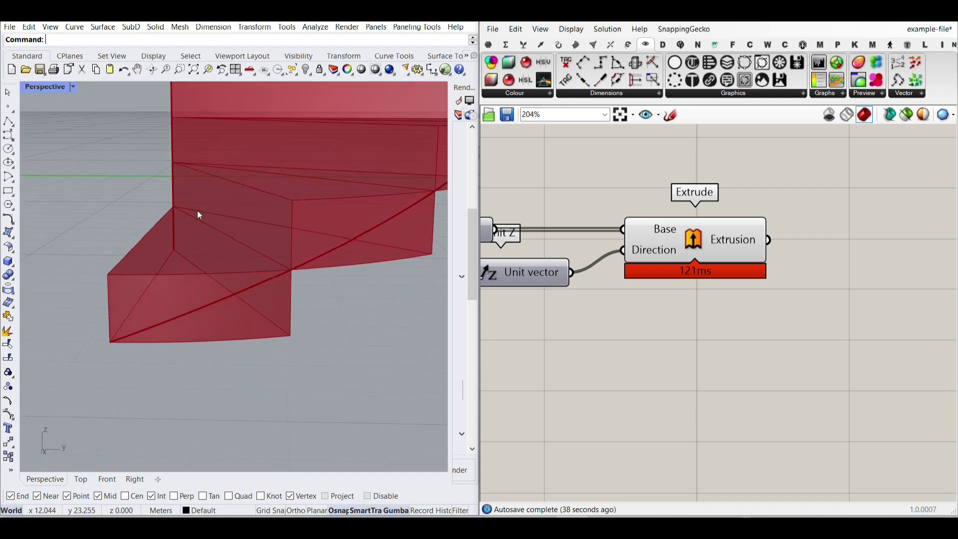
Step: Add a Deconstruct Brep component after Extrude and connect the Extrusion output to its Brep input
right_drag(788, 264, 647, 308)
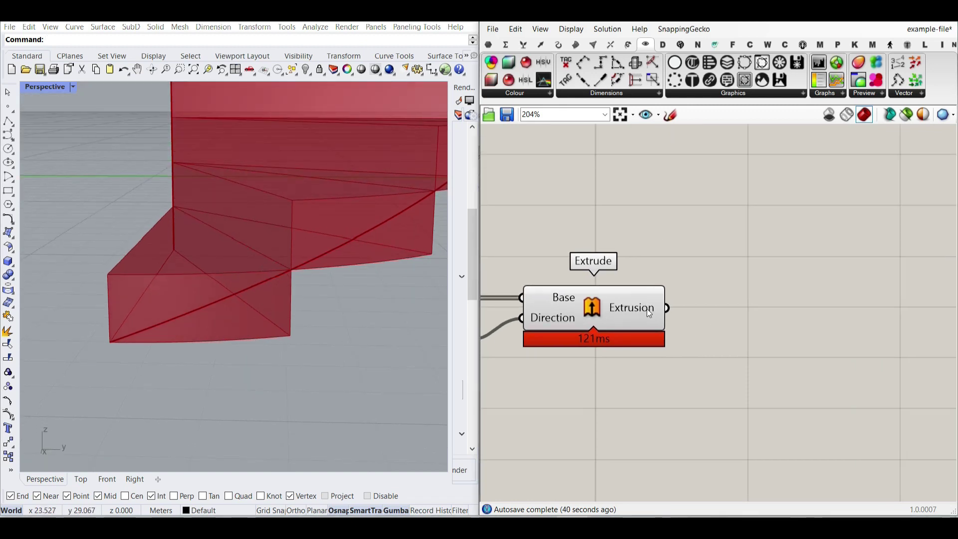
scroll(647, 309, up, 3)
click(576, 44)
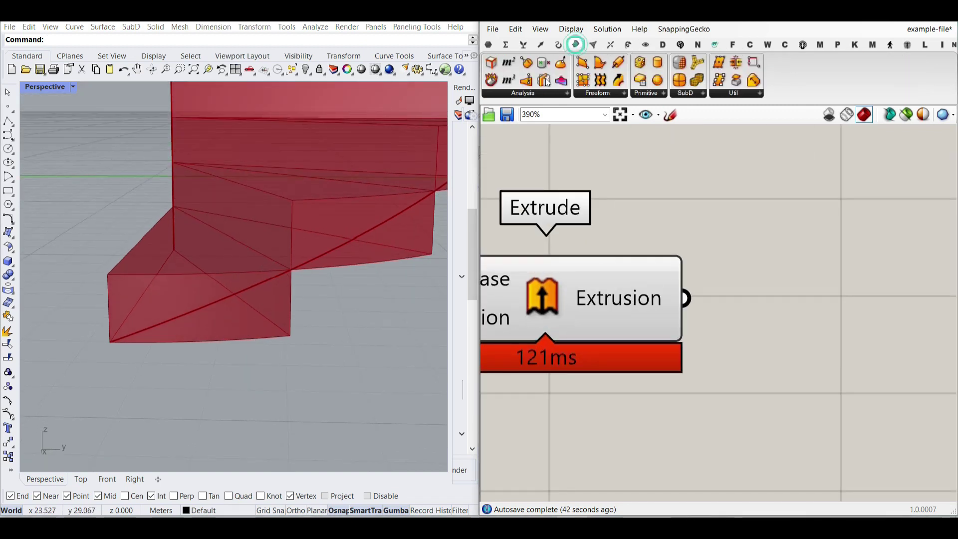
drag(492, 80, 830, 376)
right_drag(830, 376, 738, 383)
drag(586, 314, 637, 370)
right_drag(684, 378, 625, 375)
scroll(626, 374, down, 1)
drag(646, 362, 668, 313)
Step: Turn off Extrude's preview, leaving Deconstruct Brep's preview on
right_drag(525, 332, 634, 322)
right_click(532, 295)
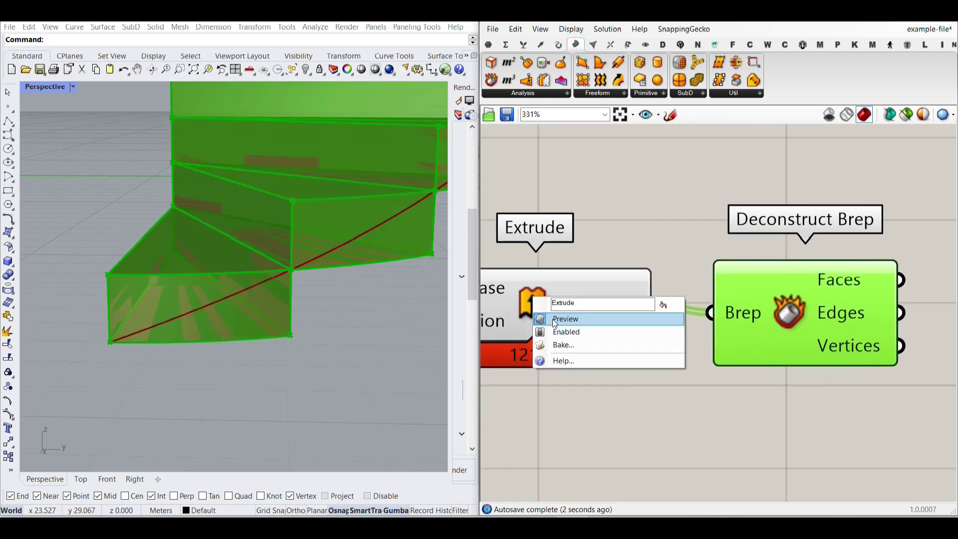
click(552, 320)
Step: Add a List Item component and connect Deconstruct Brep's Faces output to its List input
right_drag(637, 199, 582, 258)
click(524, 45)
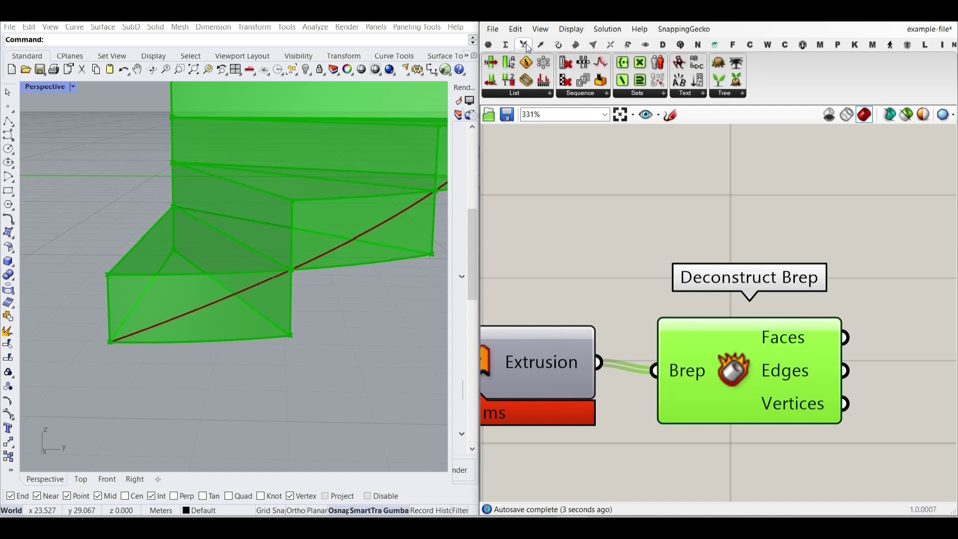
scroll(567, 330, down, 6)
click(492, 65)
click(717, 318)
scroll(667, 336, up, 4)
drag(640, 325, 708, 276)
Step: Turn off Deconstruct Brep's preview and inspect the face that List Item picks from each step
right_click(564, 344)
click(589, 365)
click(741, 414)
right_drag(301, 361, 198, 258)
Step: Duplicate the List Item below the original with Faces still connected, and examine the structure of the Faces data
right_drag(763, 325, 694, 346)
drag(694, 345, 744, 436)
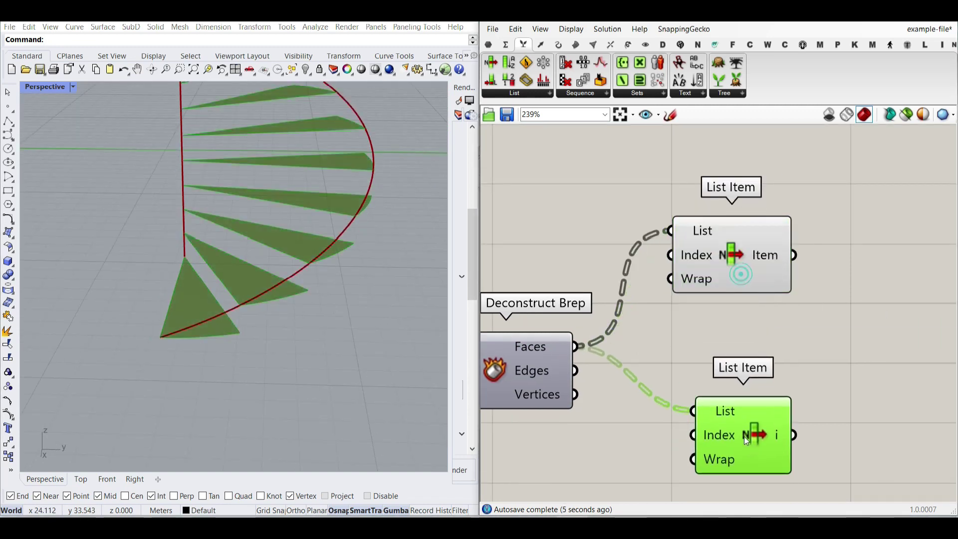
right_drag(570, 380, 634, 332)
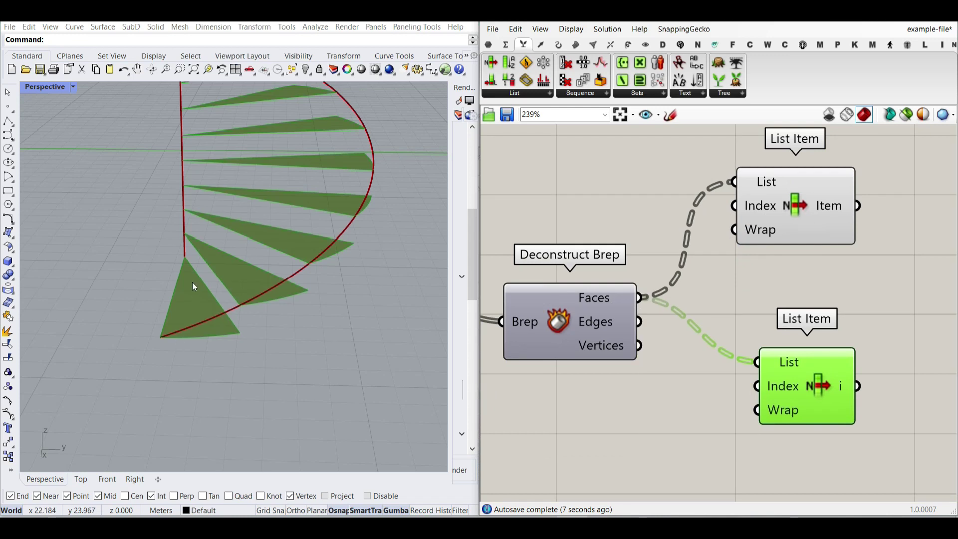
mouse_move(603, 302)
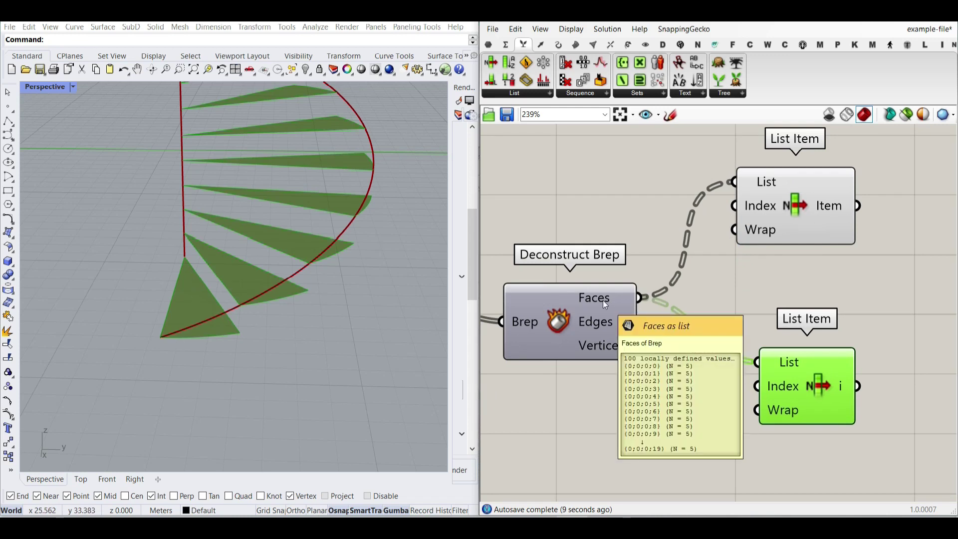
right_drag(603, 299, 570, 268)
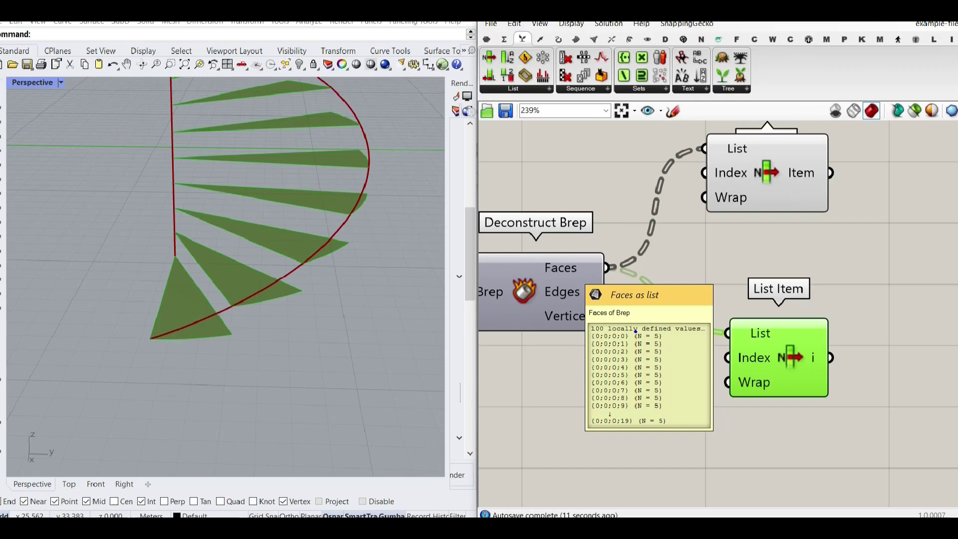
Step: Connect a 0-to-4 number slider to the lower List Item's Index, set it to 3, and inspect the picked faces
double_click(600, 378)
text(0.4)
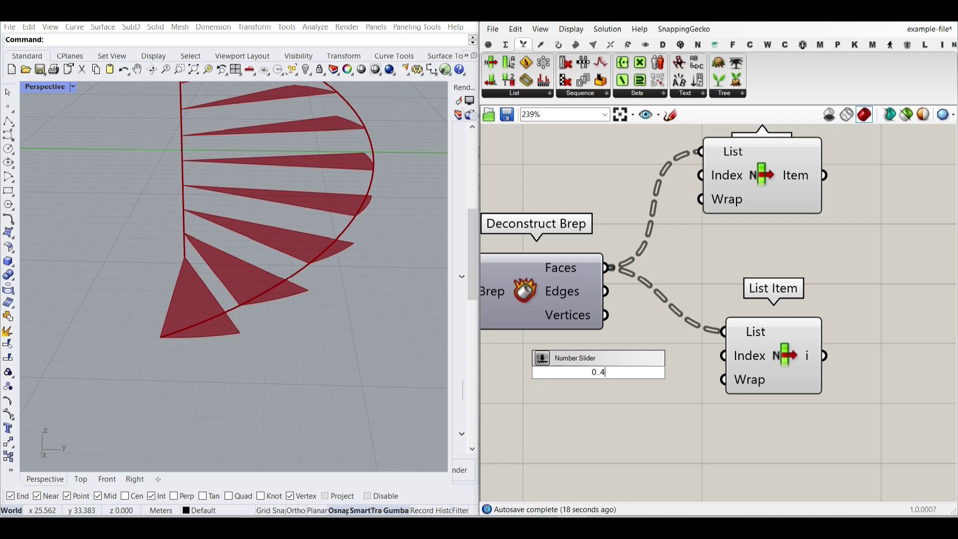
key(Return)
drag(678, 368, 728, 355)
click(756, 346)
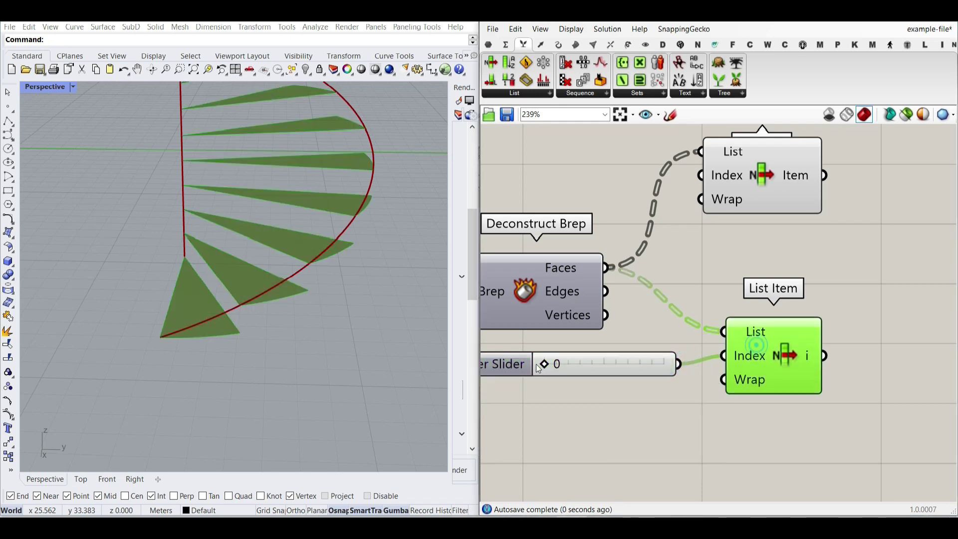
drag(563, 368, 630, 366)
right_drag(265, 327, 243, 326)
scroll(243, 327, up, 8)
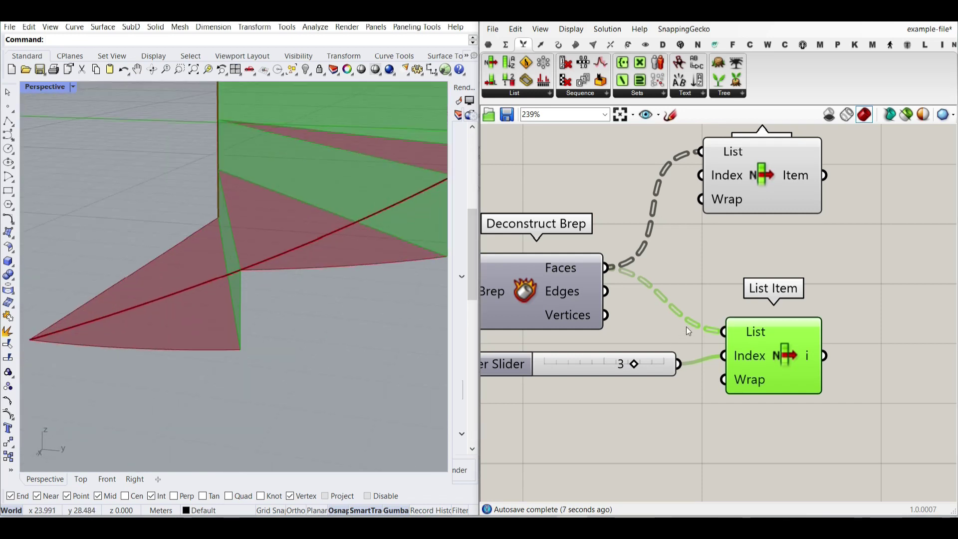
Step: Replace the lower List Item's index slider with a panel containing 3, wired to Index
right_drag(687, 327, 625, 325)
drag(703, 181, 700, 205)
double_click(564, 436)
text(3)
key(Return)
drag(584, 437, 663, 354)
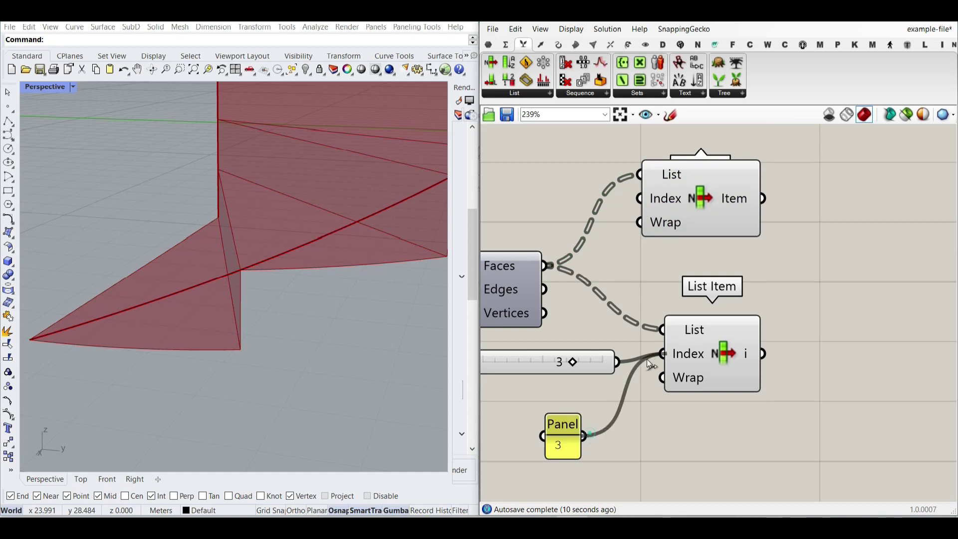
click(543, 364)
key(Delete)
click(567, 445)
key(Delete)
key(ctrl+v)
drag(561, 448, 556, 367)
drag(592, 369, 662, 354)
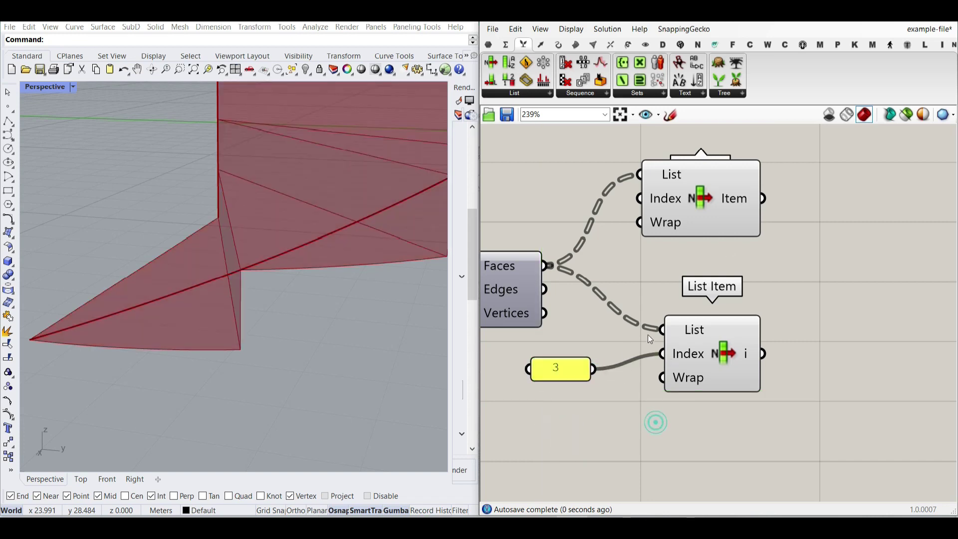
Step: Compare the step faces picked by the upper and lower List Items in the model
click(701, 198)
click(723, 354)
scroll(231, 358, down, 5)
mouse_move(229, 354)
right_down()
mouse_move(283, 335)
mouse_move(208, 325)
mouse_move(206, 353)
mouse_move(241, 329)
mouse_move(234, 350)
right_up()
scroll(218, 339, up, 7)
right_drag(696, 246, 587, 270)
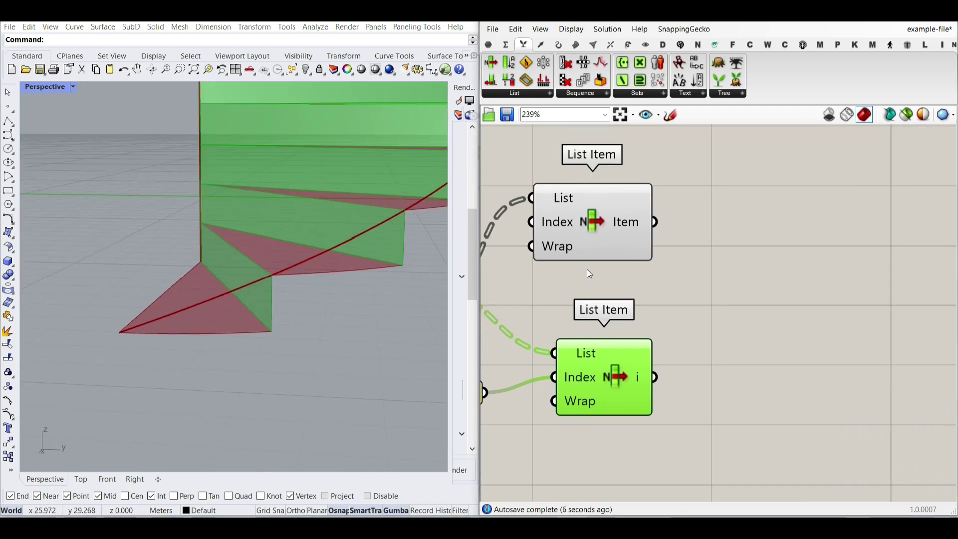
click(580, 223)
right_drag(240, 277, 269, 256)
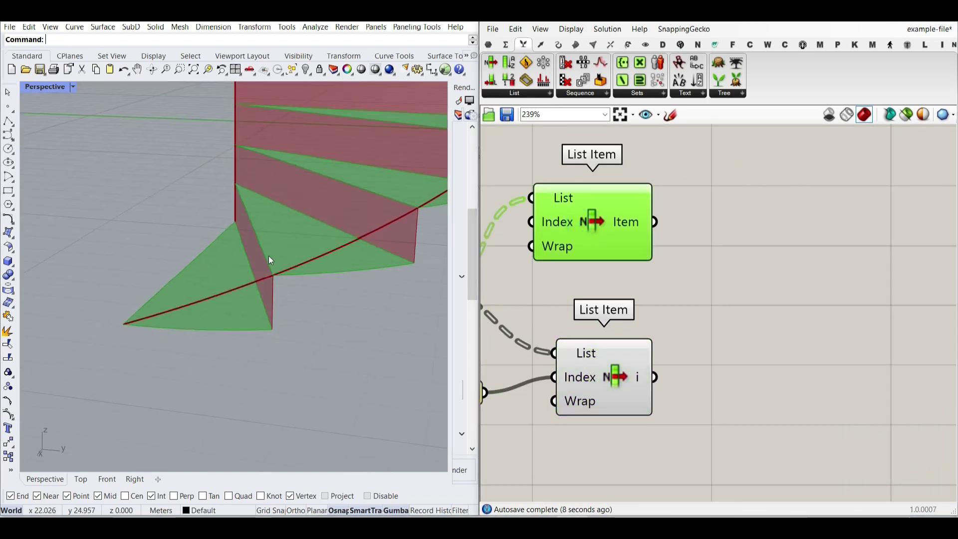
key(Escape)
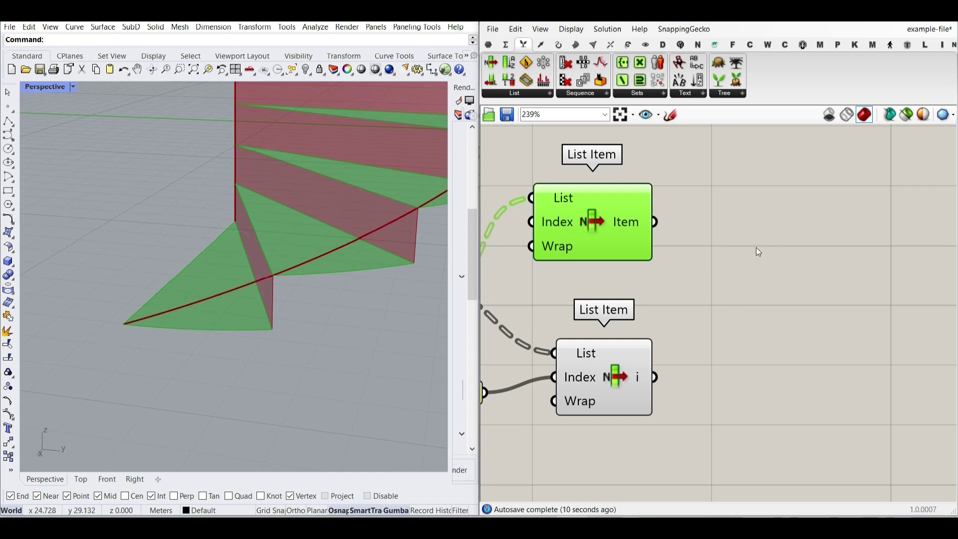
Step: Add an Extend Surface component and connect the upper List Item's output to its Base Surface input
click(680, 44)
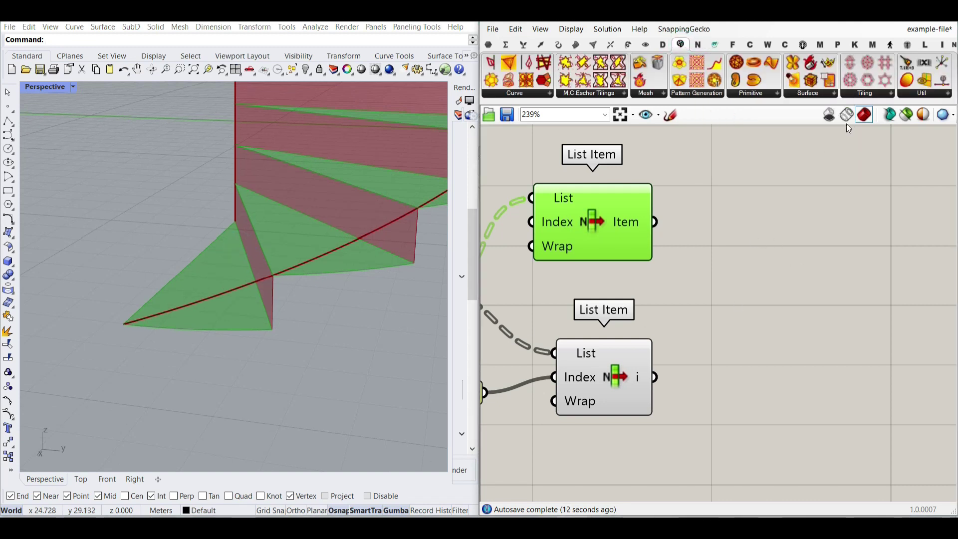
click(830, 93)
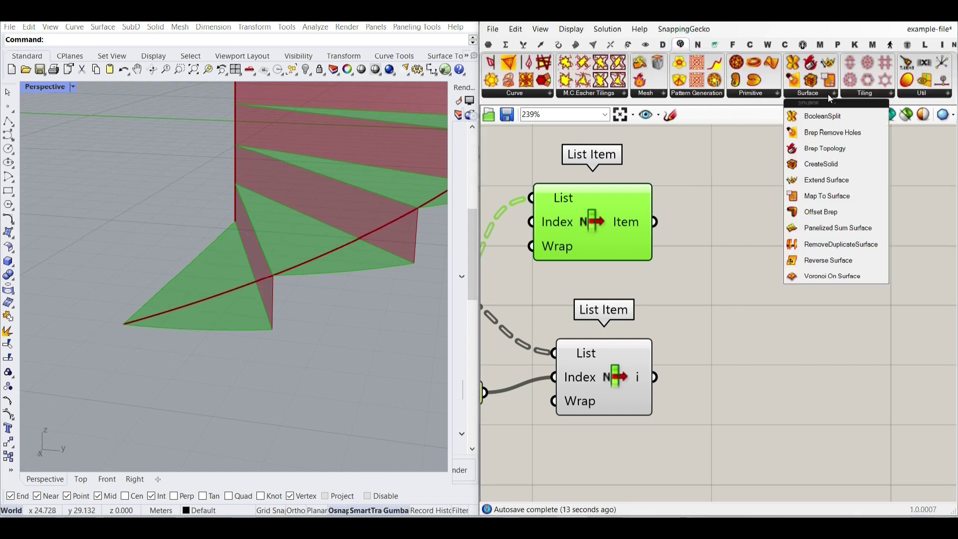
click(828, 178)
click(818, 221)
right_drag(818, 221, 814, 279)
drag(590, 273, 581, 174)
right_drag(720, 219, 701, 272)
drag(716, 296, 742, 200)
drag(600, 228, 708, 197)
drag(757, 223, 772, 221)
Step: Connect a 0-to-2 number slider to Extend Surface's Edge indexes and test the edges up to 2
mouse_move(742, 223)
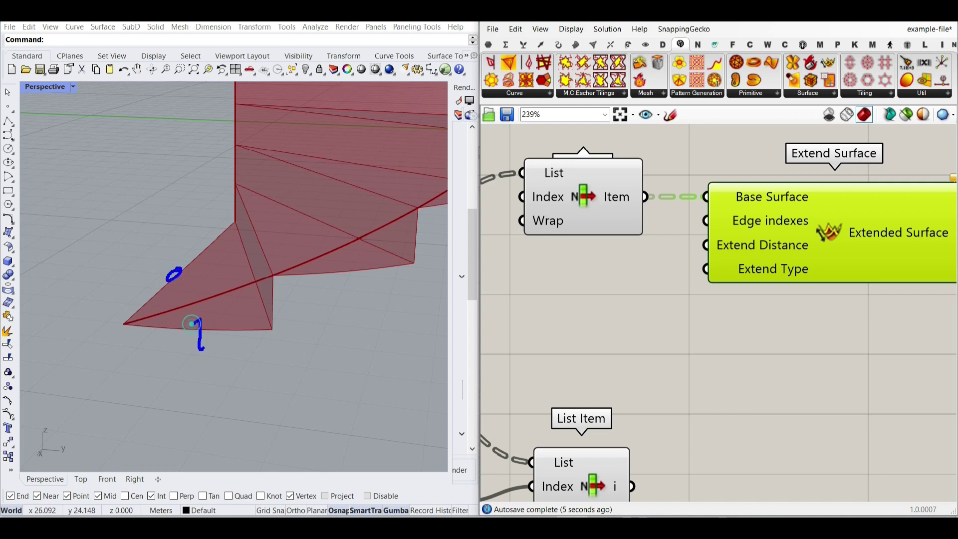
drag(250, 265, 255, 280)
double_click(568, 269)
text(0.)
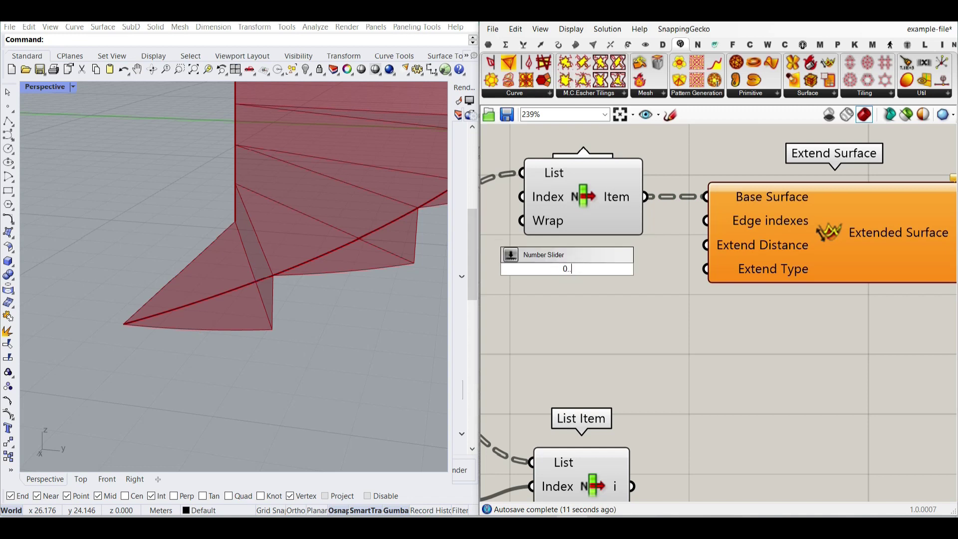
key(Return)
drag(691, 269, 707, 220)
drag(716, 245, 770, 245)
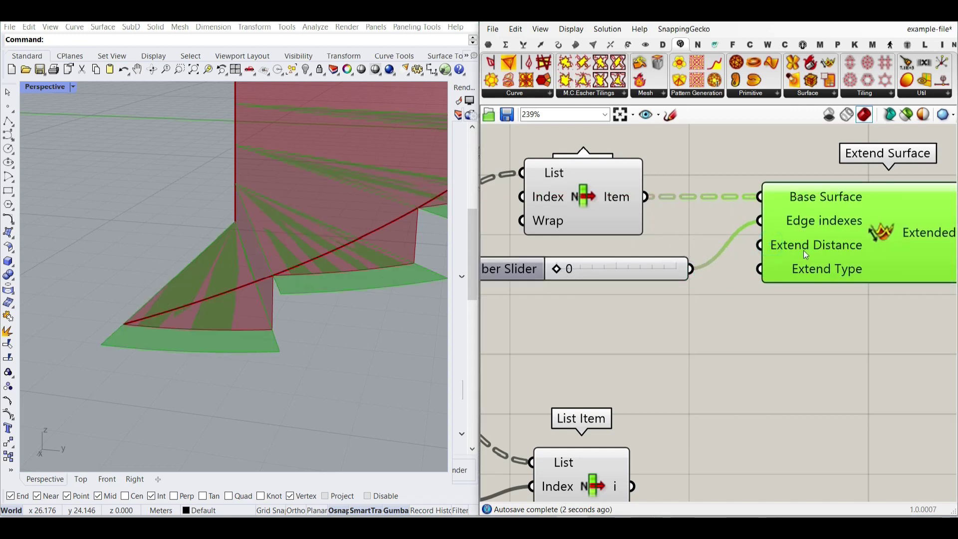
mouse_move(804, 250)
drag(561, 270, 660, 268)
Step: Replace the edge slider with a compact panel containing 2, wired to Extend Surface's Edge indexes
click(622, 274)
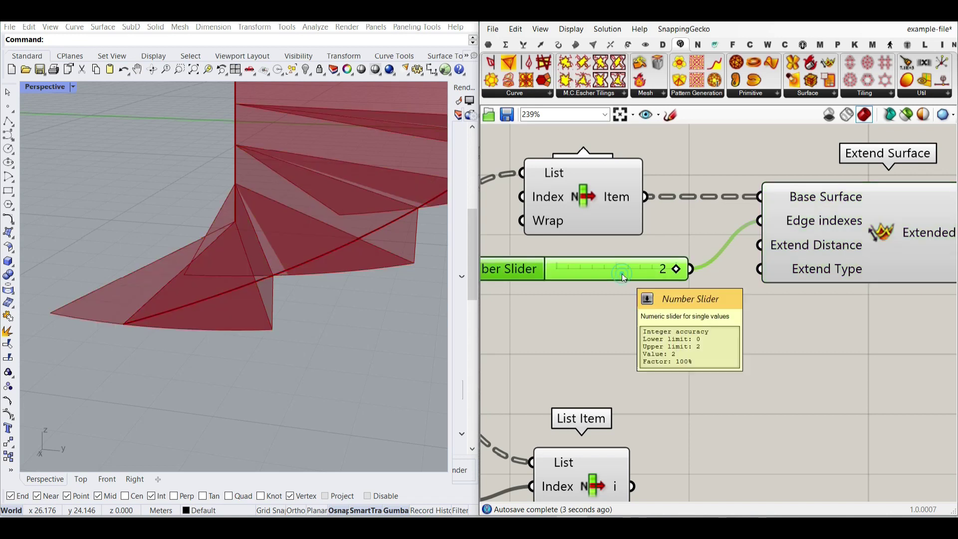
key(Delete)
double_click(648, 271)
text(//2)
key(Return)
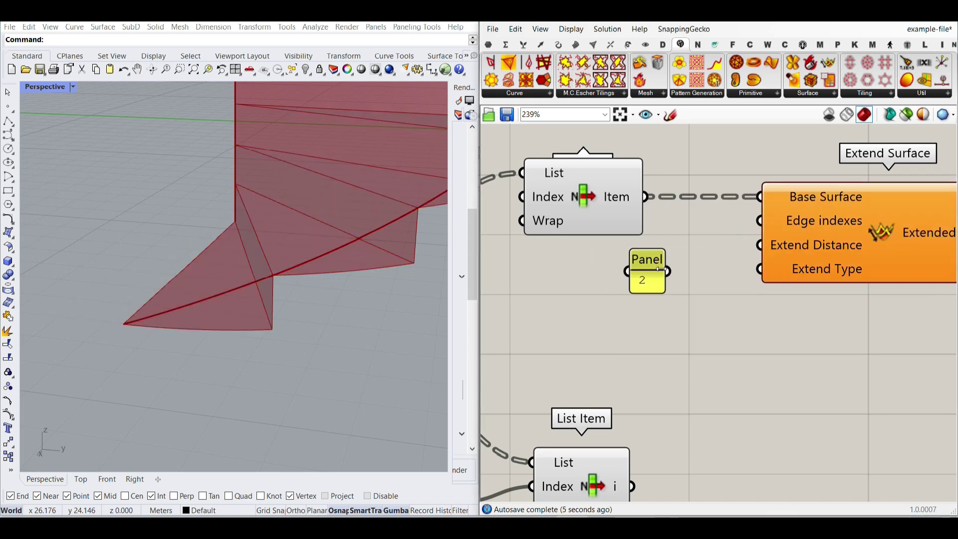
drag(693, 267, 756, 223)
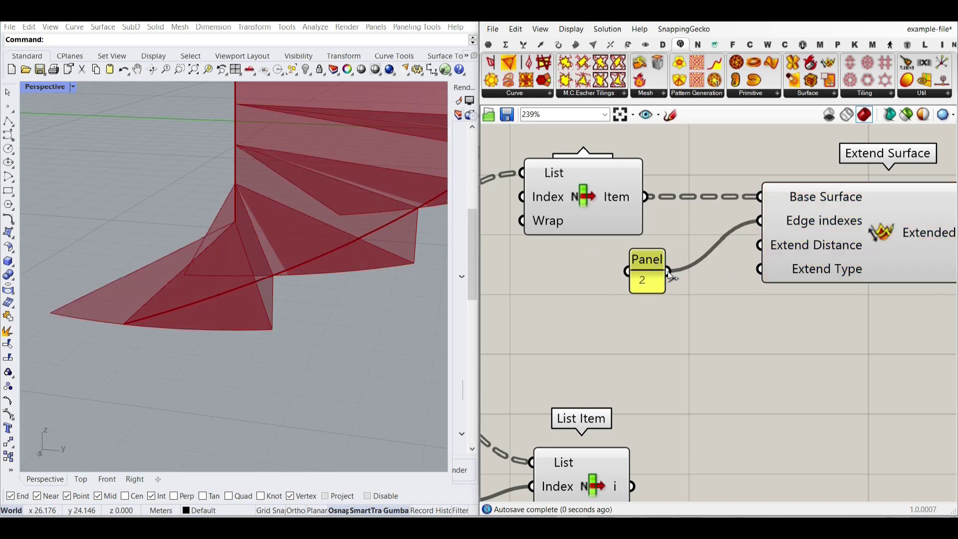
key(ctrl+z)
drag(652, 286, 758, 220)
drag(654, 268, 651, 250)
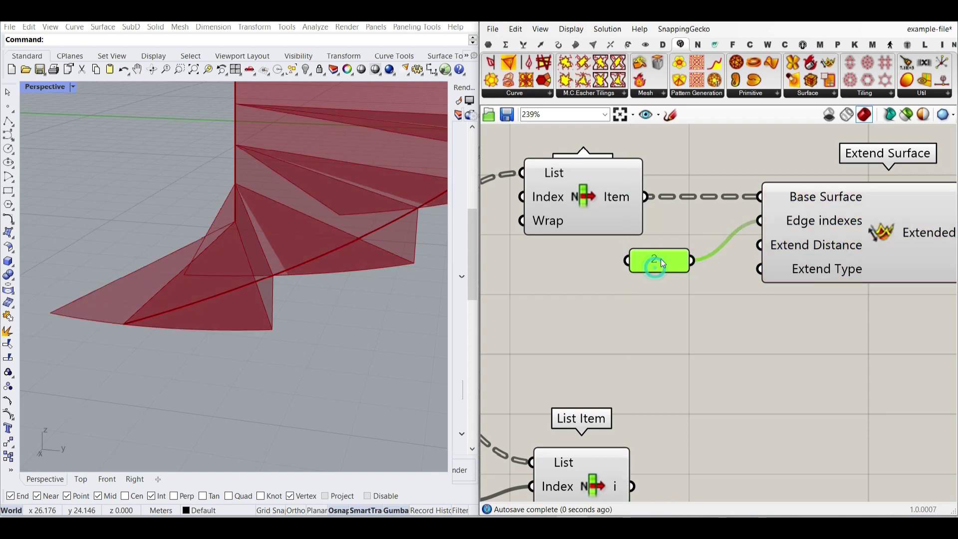
Step: Add a number slider to Extend Surface's Extend Distance input and set it to 0.34
double_click(594, 295)
text(1)
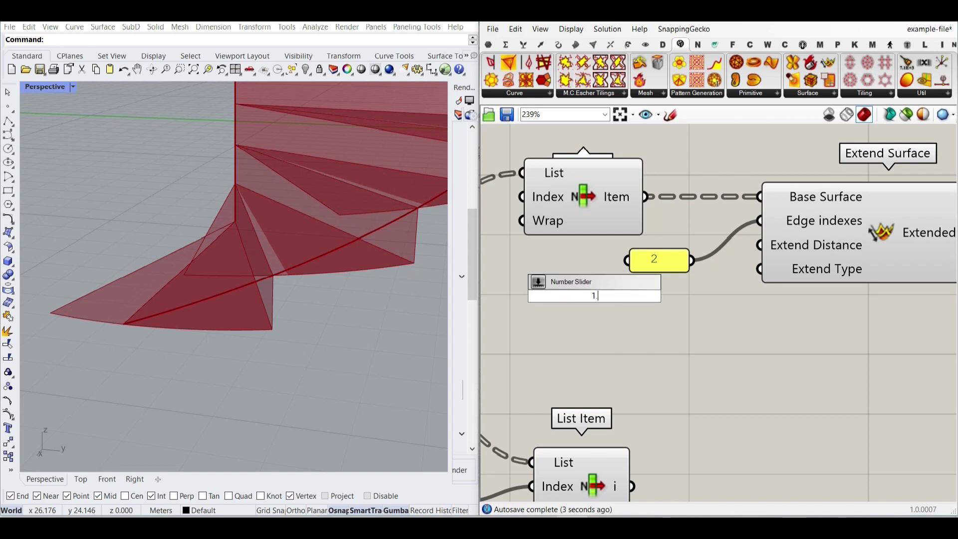
key(Return)
drag(730, 295, 760, 245)
drag(600, 298, 589, 300)
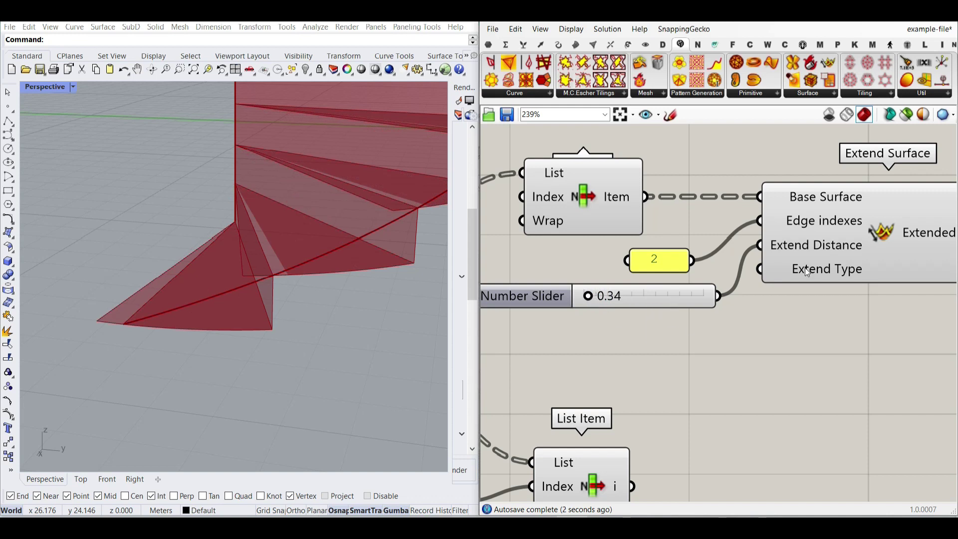
Step: Try inverting Extend Surface's Extend Type input and revert the inversion
mouse_move(804, 267)
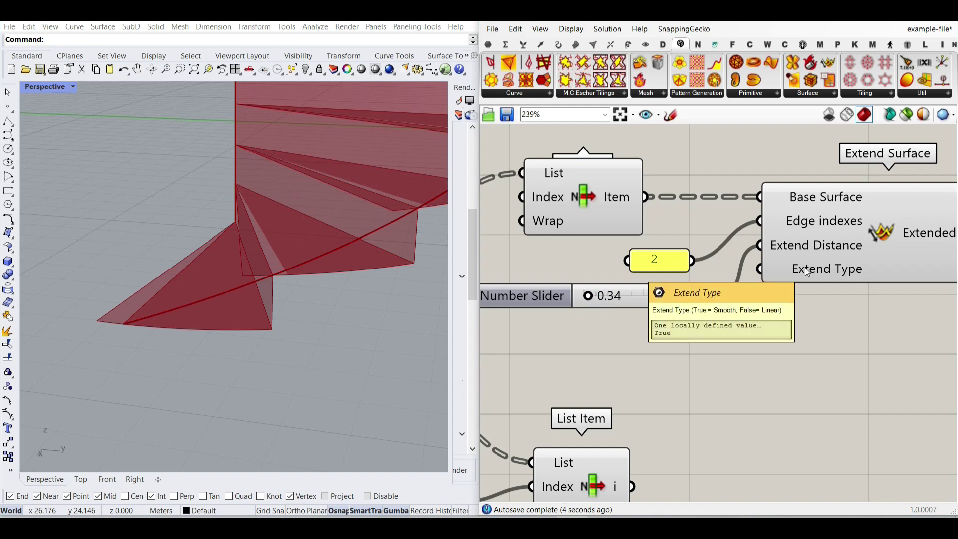
right_click(804, 267)
click(822, 364)
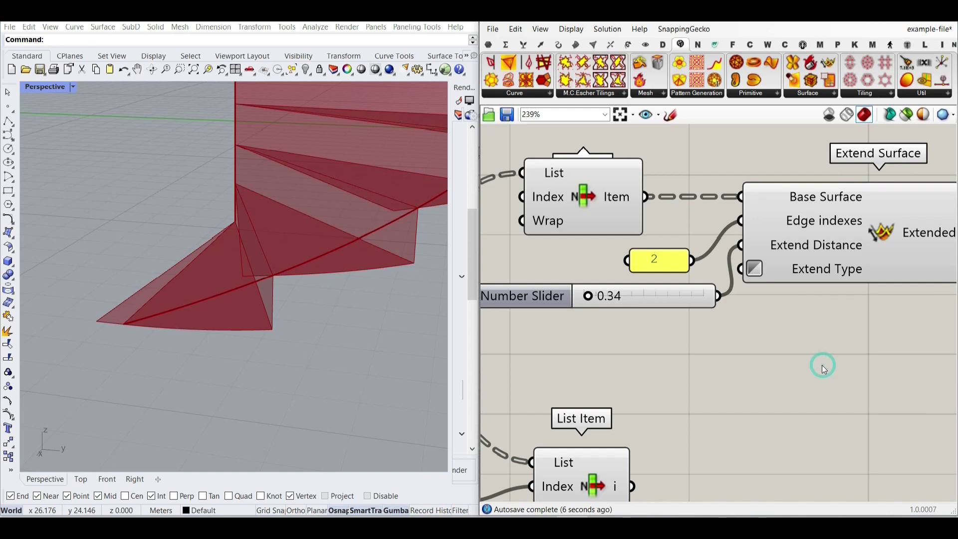
right_click(805, 275)
click(813, 369)
Step: Add an Extrude component with Extended Surface feeding its Base and a Unit Z vector feeding its Direction
right_drag(199, 277, 228, 314)
scroll(715, 303, down, 3)
right_drag(861, 286, 685, 285)
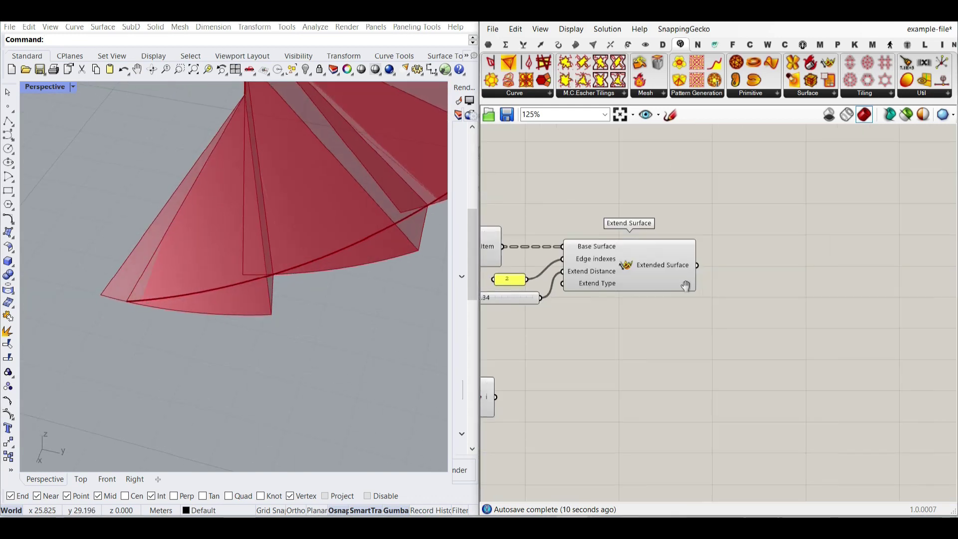
scroll(674, 272, up, 4)
scroll(649, 284, down, 2)
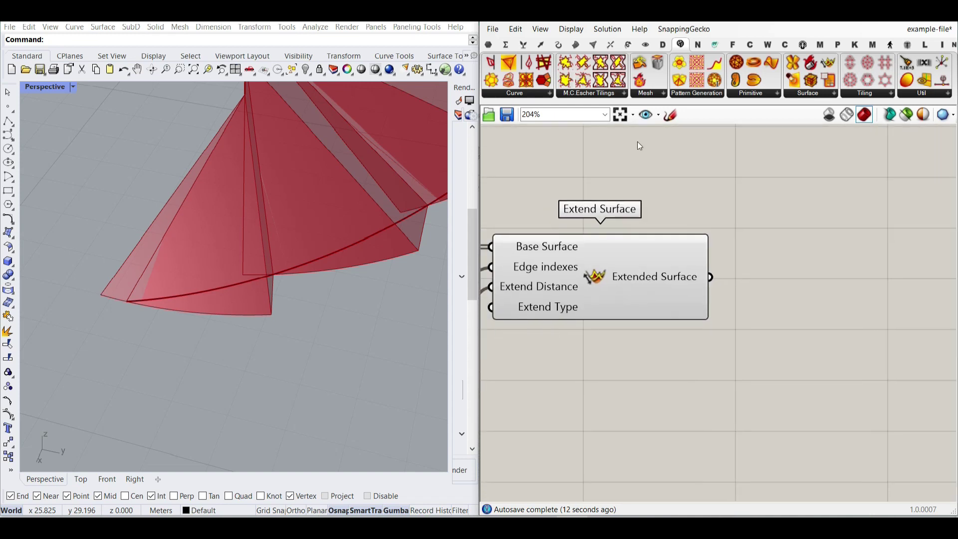
click(576, 45)
click(597, 94)
drag(623, 222, 710, 277)
double_click(691, 354)
text(z)
click(659, 348)
drag(757, 358, 771, 315)
right_drag(694, 357, 792, 344)
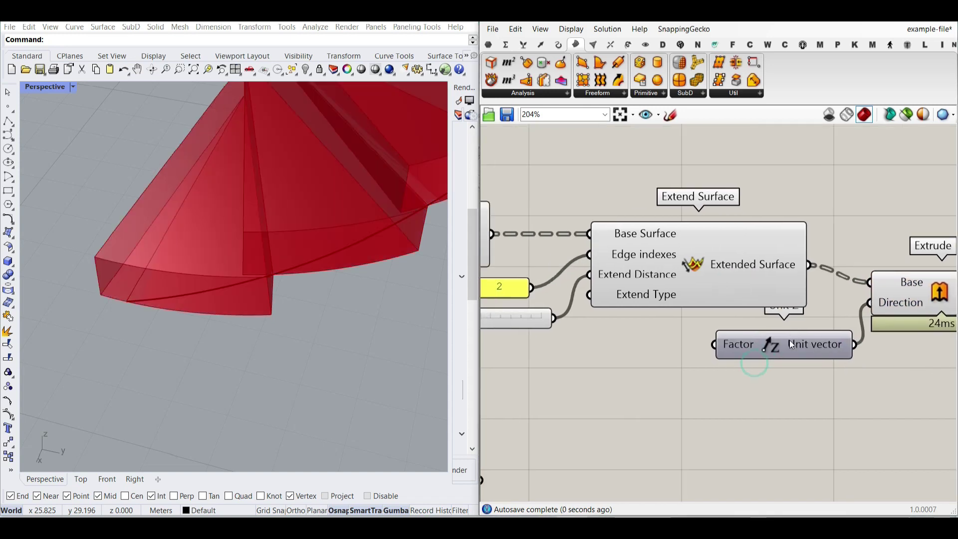
Step: Connect a number slider of 0.233 to Unit Z's Factor and name it Tread Thickness
double_click(592, 359)
text(0.233)
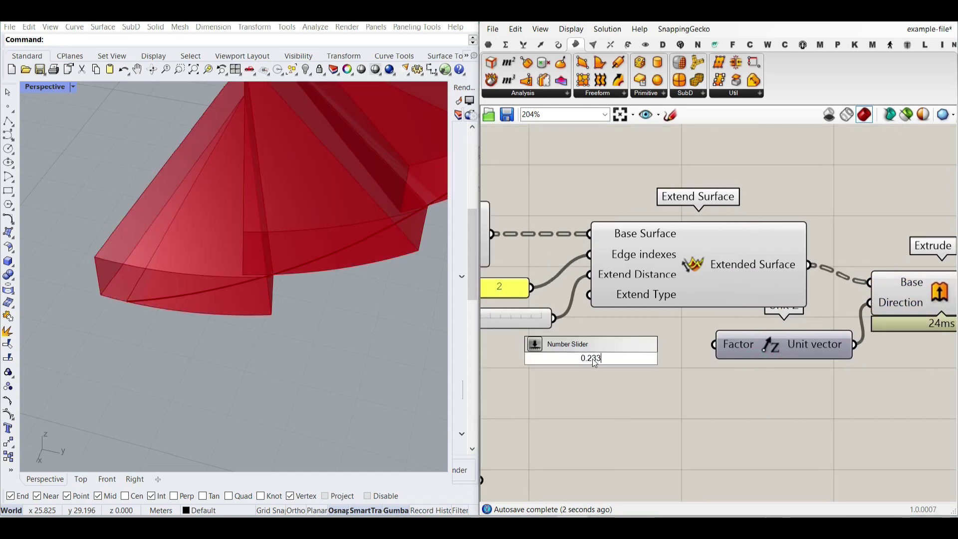
key(Return)
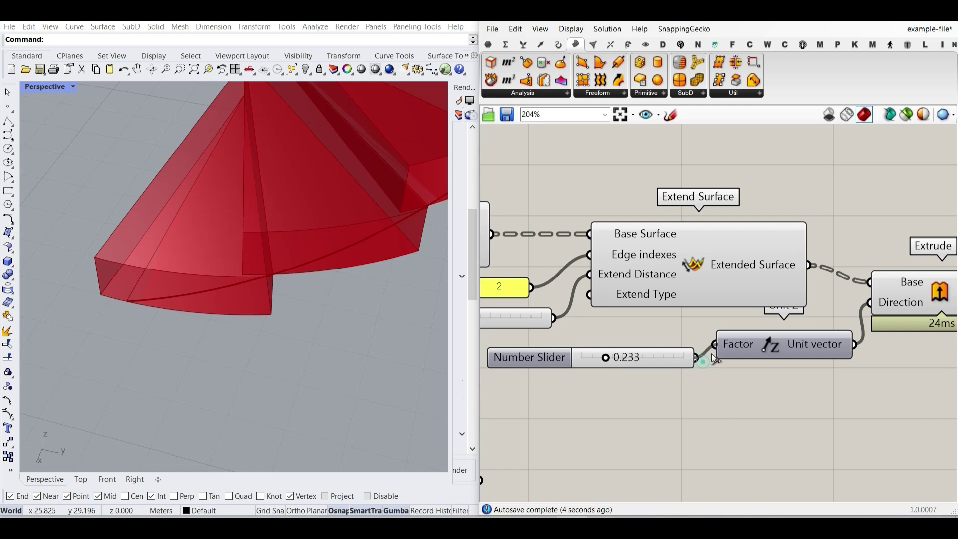
right_click(543, 359)
key(ctrl+a)
text(T)
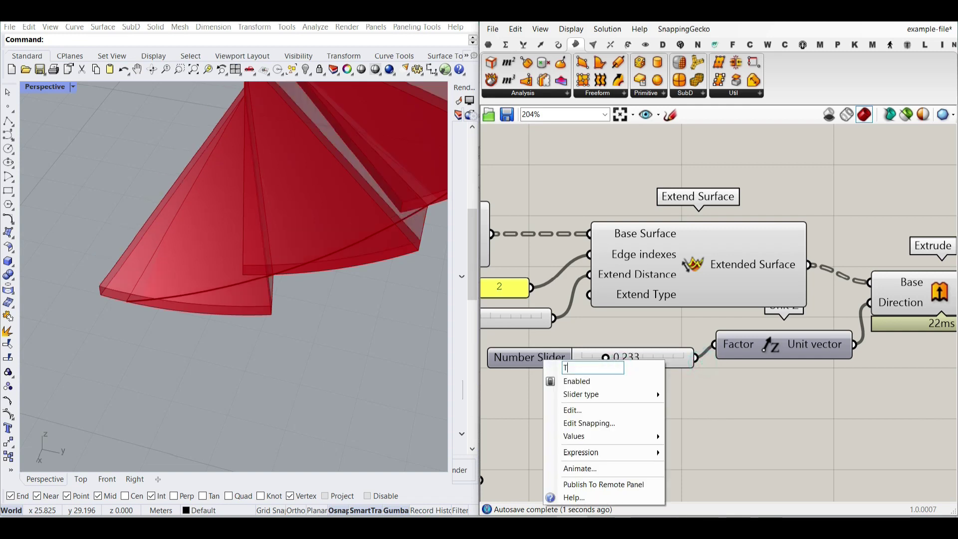
text(read Thickness)
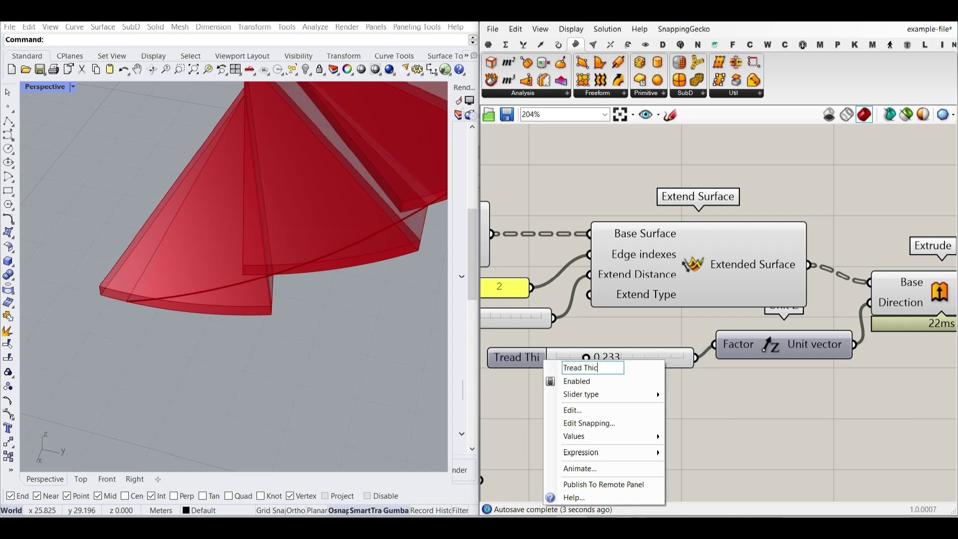
key(Return)
click(738, 400)
drag(574, 359, 544, 360)
Step: Rename the slider feeding Extend Distance as Extension Length
scroll(529, 361, down, 4)
right_drag(529, 362, 678, 322)
scroll(678, 322, up, 4)
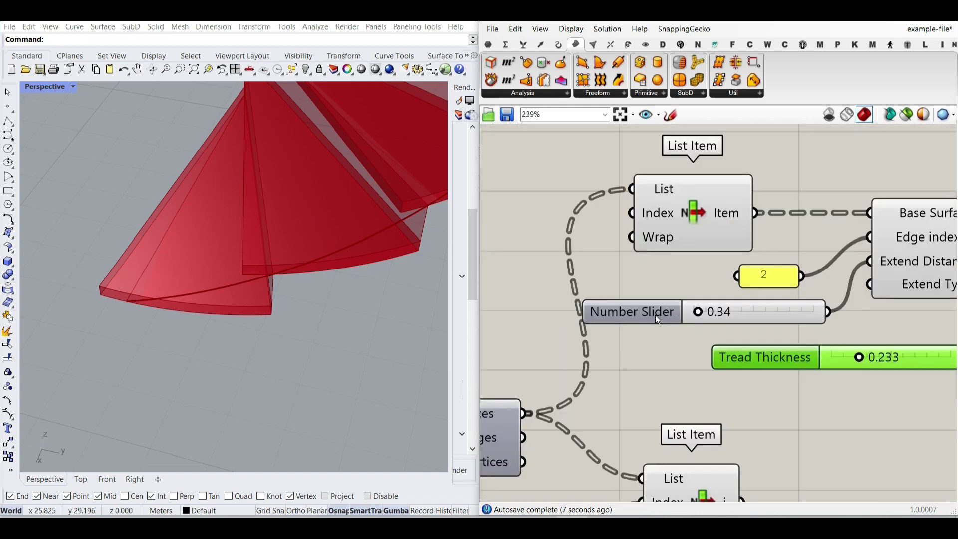
right_click(651, 315)
text(Ex)
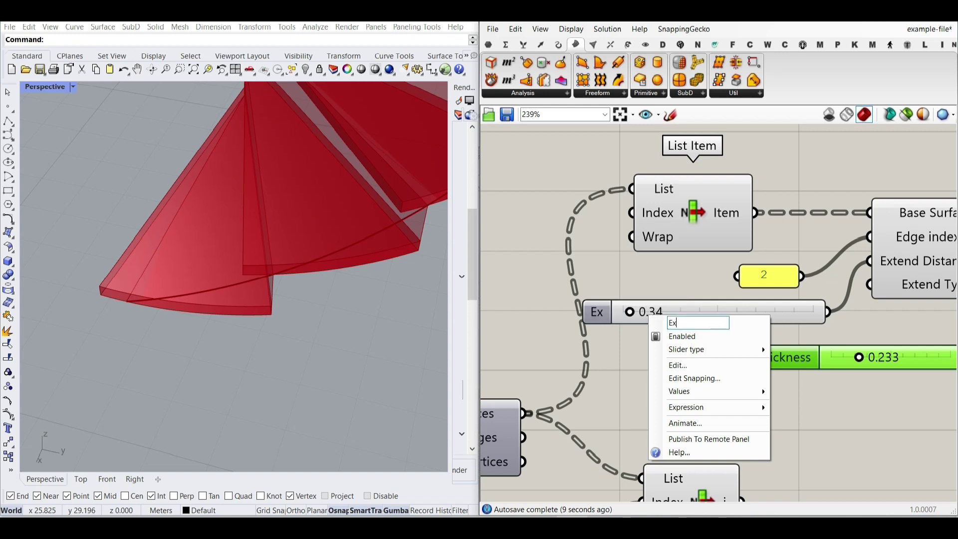
text(tension Length)
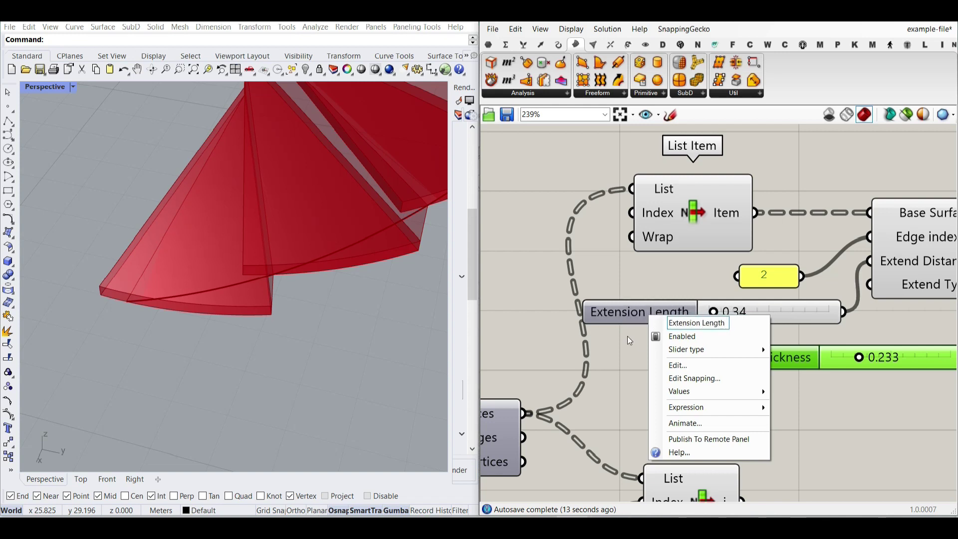
click(600, 289)
Step: Add another Extrude component and connect the lower List Item's output to its Base input
right_drag(349, 319, 300, 291)
scroll(251, 243, up, 6)
scroll(632, 344, down, 2)
scroll(632, 342, down, 4)
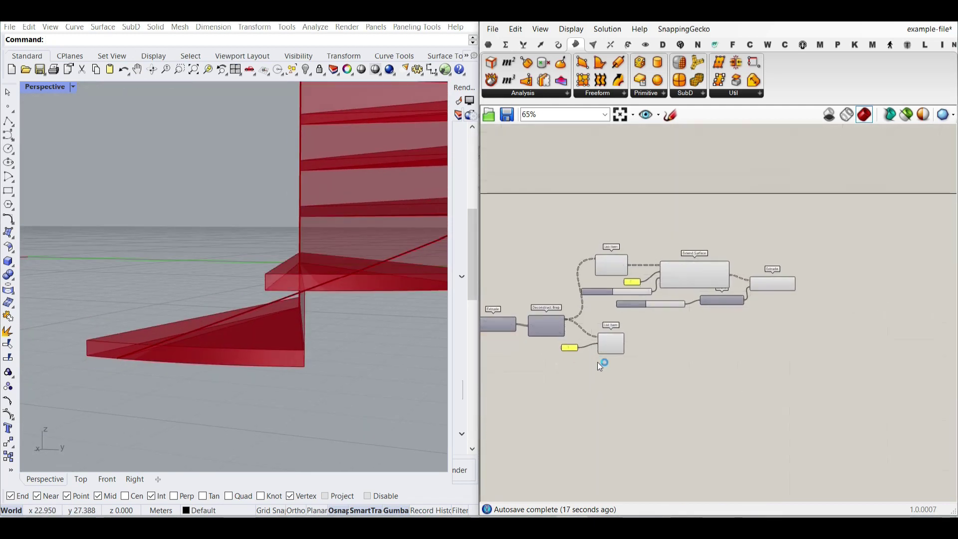
scroll(598, 361, up, 3)
click(606, 329)
scroll(329, 324, up, 3)
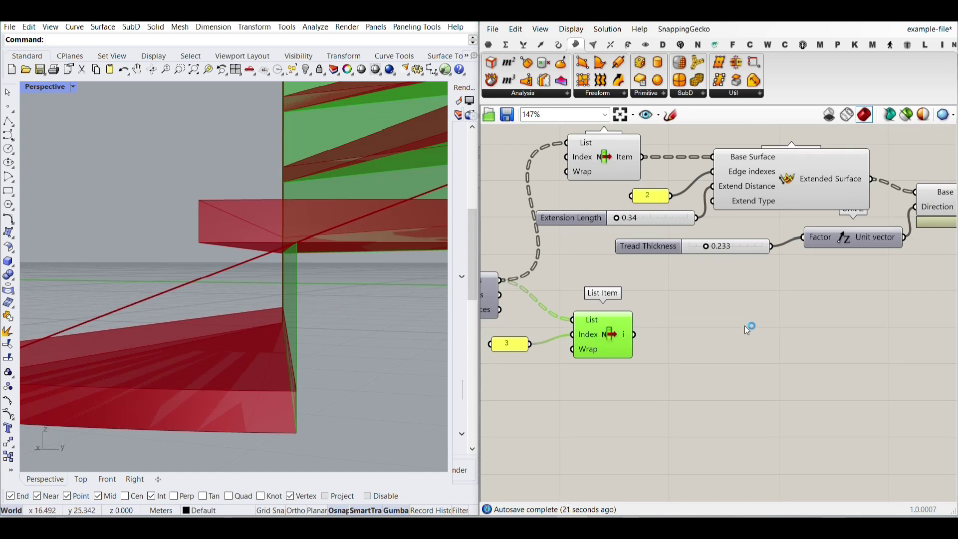
click(614, 93)
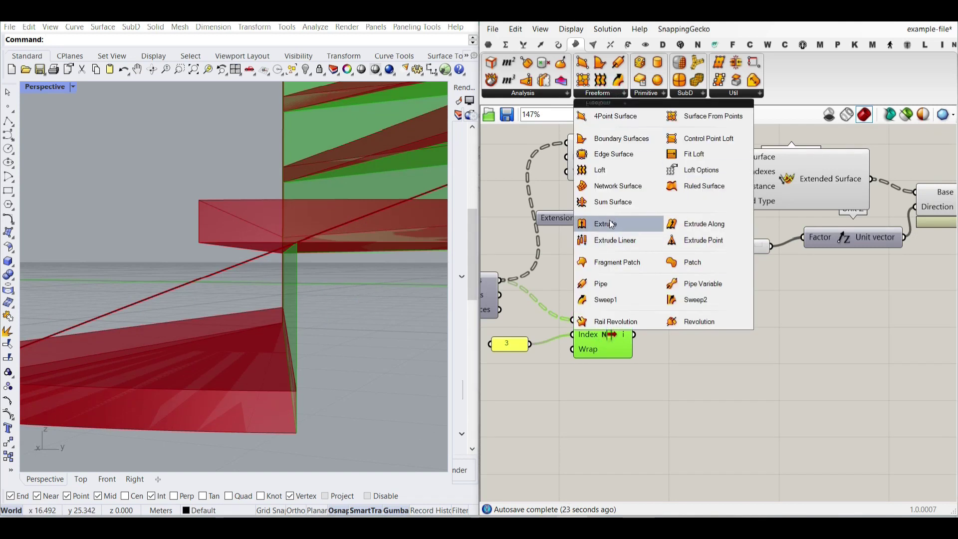
click(609, 219)
click(742, 348)
drag(634, 334, 695, 340)
drag(772, 340, 877, 336)
click(682, 376)
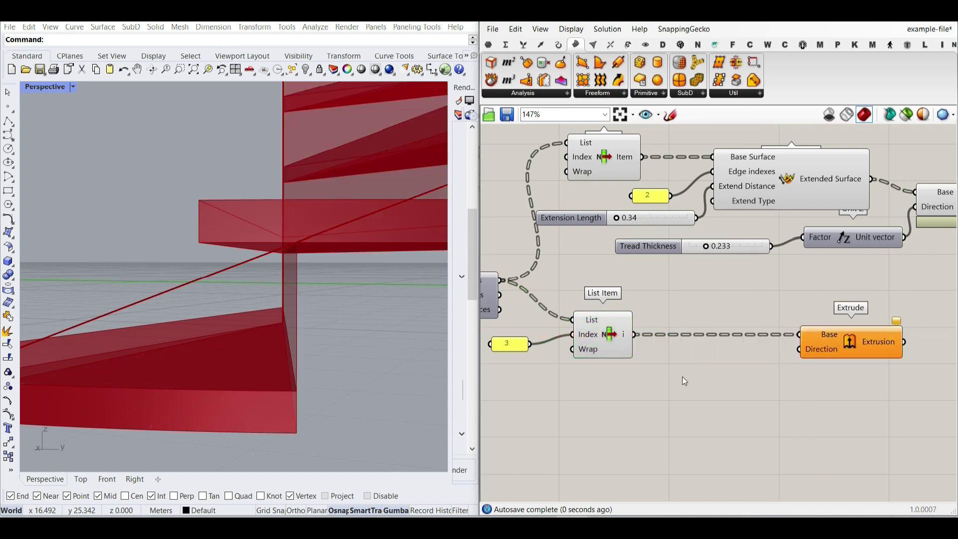
Step: Add a Plane parameter beside the lower List Item and feed it the List Item's output
right_drag(283, 324, 325, 343)
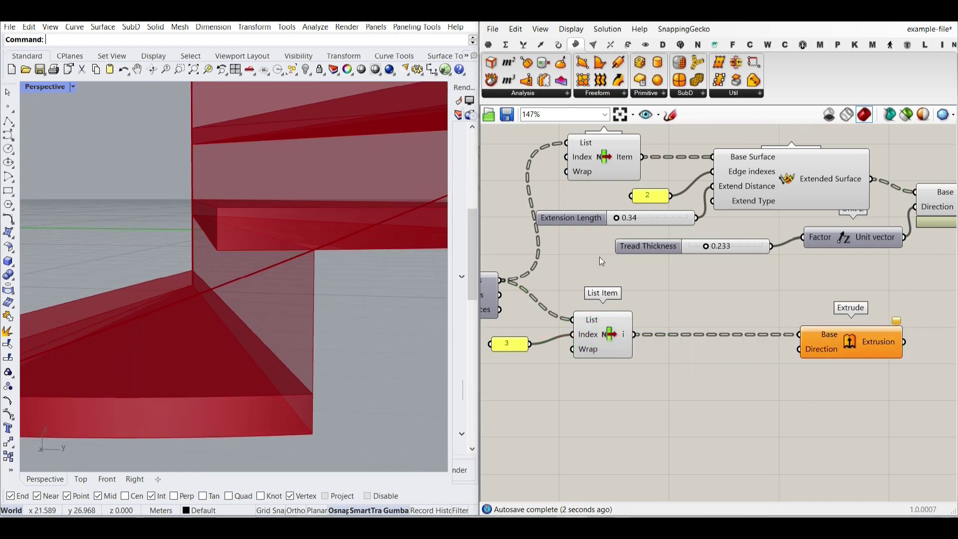
click(609, 333)
click(488, 45)
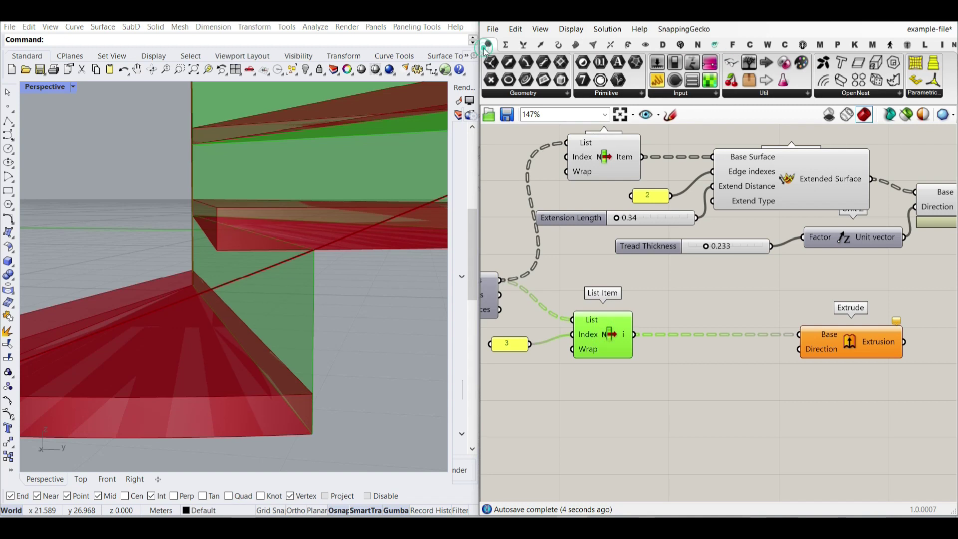
click(544, 80)
scroll(695, 384, up, 2)
click(683, 355)
drag(594, 299, 654, 374)
scroll(238, 319, down, 6)
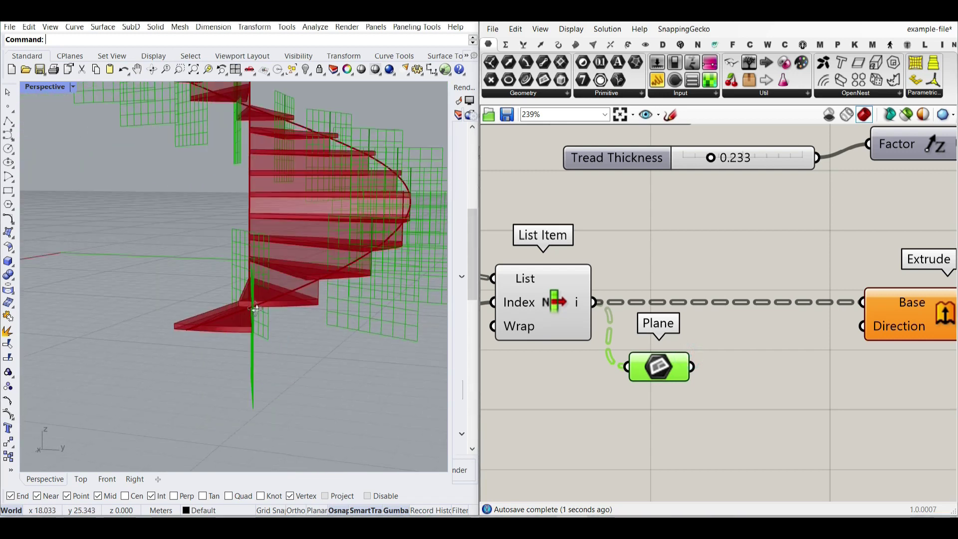
scroll(256, 310, up, 6)
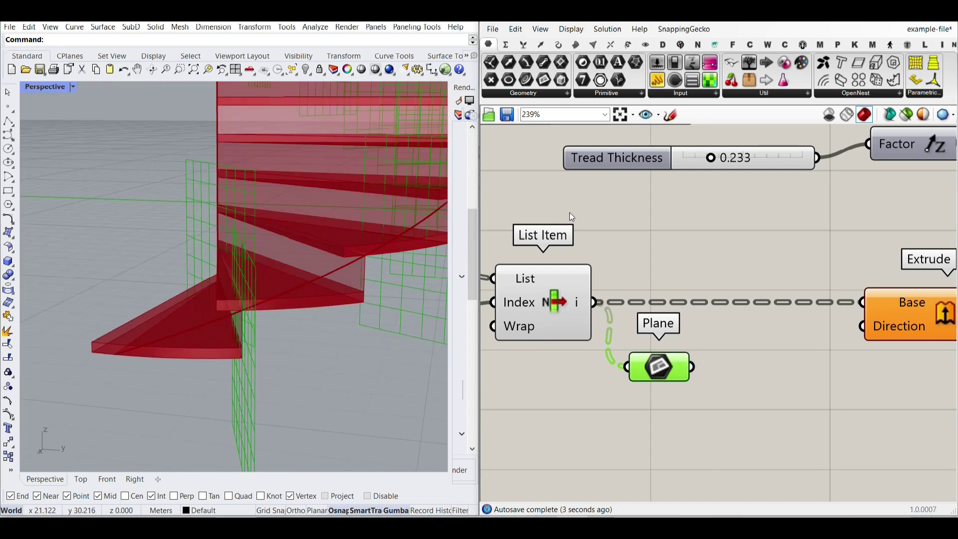
Step: Add a Vector parameter next to the Plane parameter and connect Plane to its input
click(505, 65)
scroll(693, 330, up, 3)
click(783, 383)
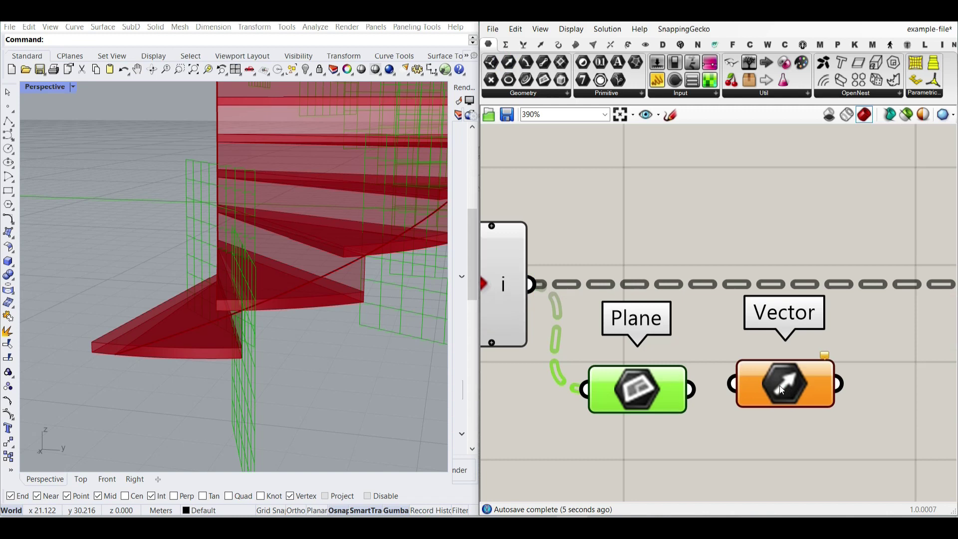
drag(775, 371, 777, 375)
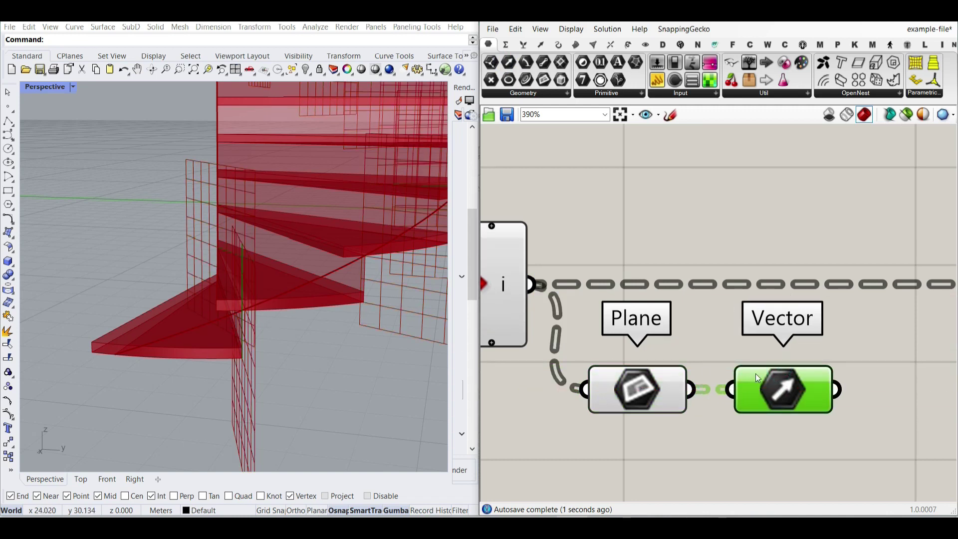
Step: Make room before the riser Extrude and add a Multiplication component with Vector feeding its A input
right_drag(756, 374, 618, 329)
scroll(620, 329, down, 2)
right_drag(867, 295, 799, 293)
drag(799, 292, 837, 293)
click(504, 45)
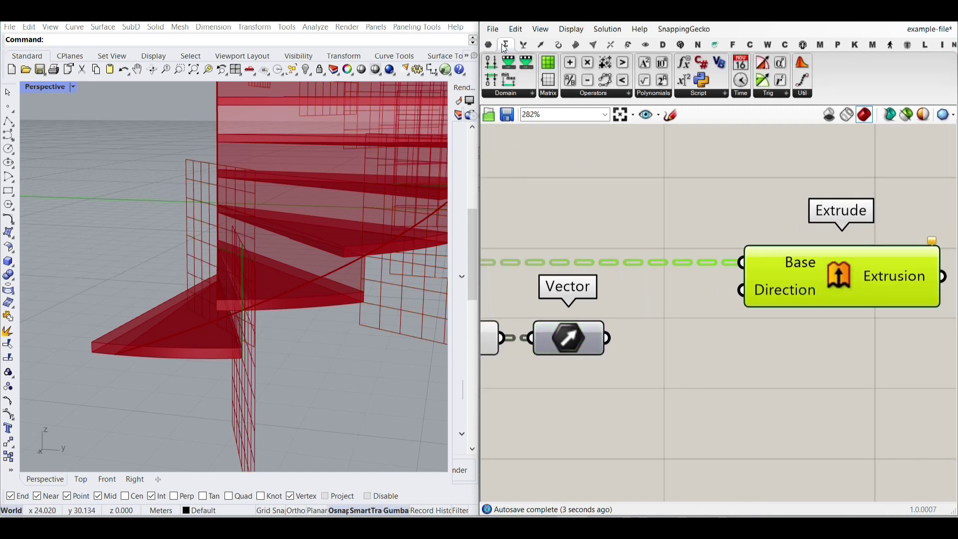
click(741, 415)
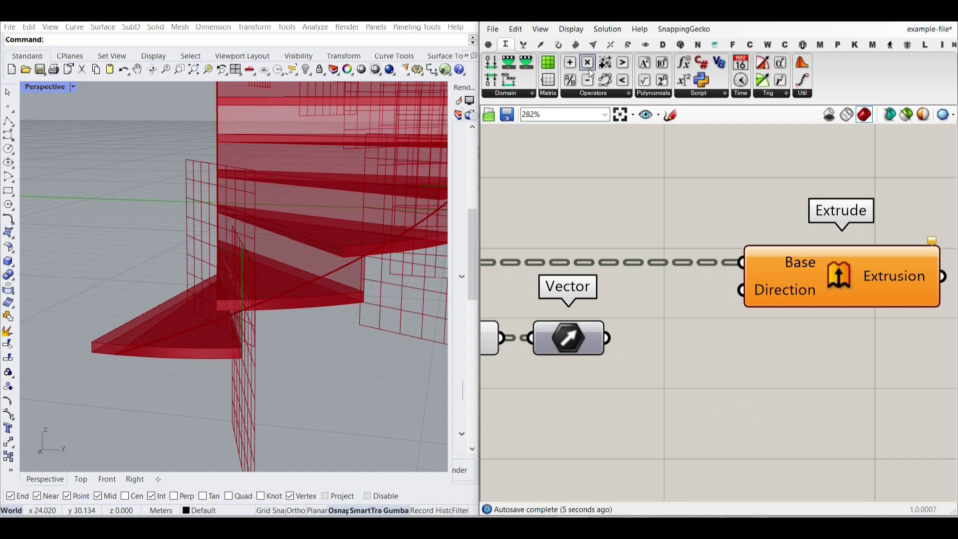
drag(720, 412, 718, 407)
right_drag(613, 388, 710, 381)
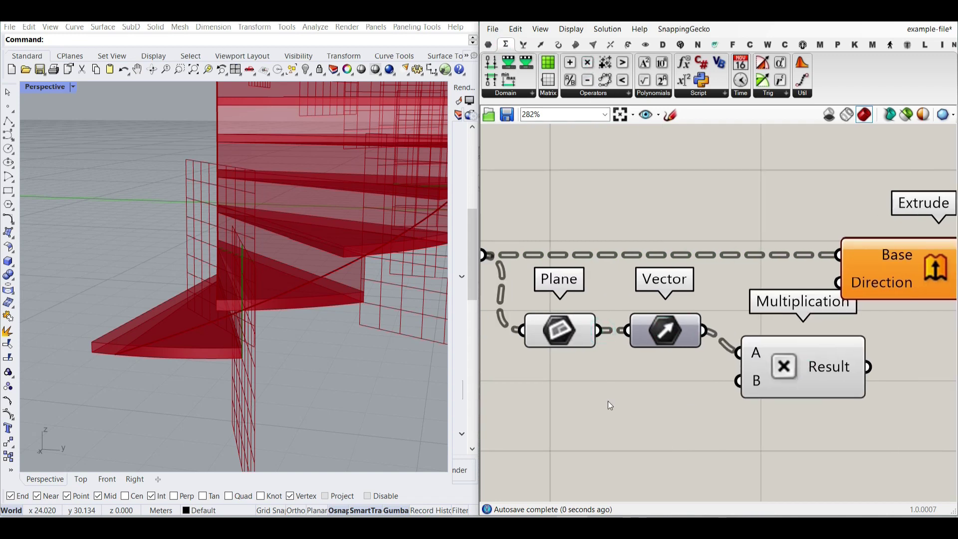
Step: Connect a number slider of 0.122 to Multiplication's B input and Result to the riser Extrude's Direction input
double_click(607, 400)
text(0.122)
key(Return)
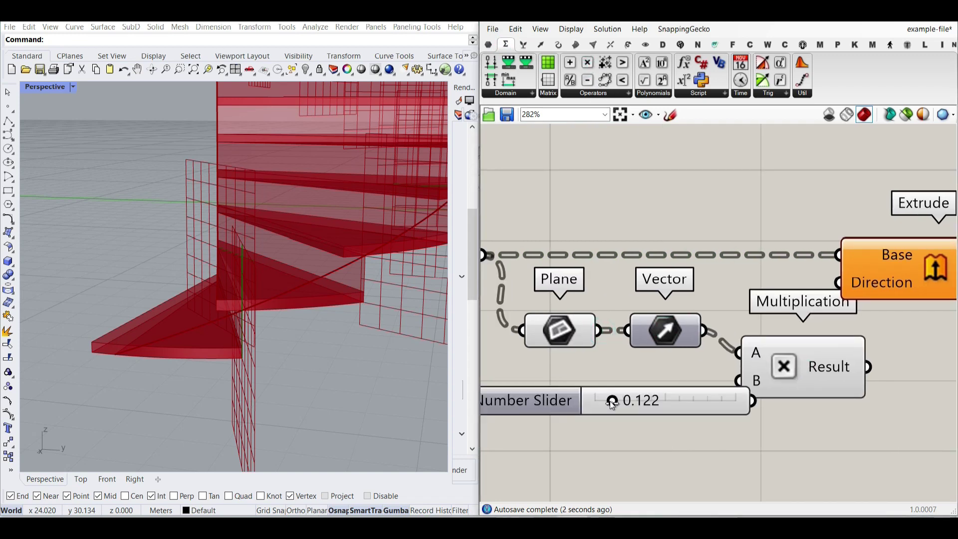
drag(714, 397, 739, 381)
right_drag(774, 387, 717, 389)
drag(807, 369, 780, 286)
right_drag(650, 375, 762, 360)
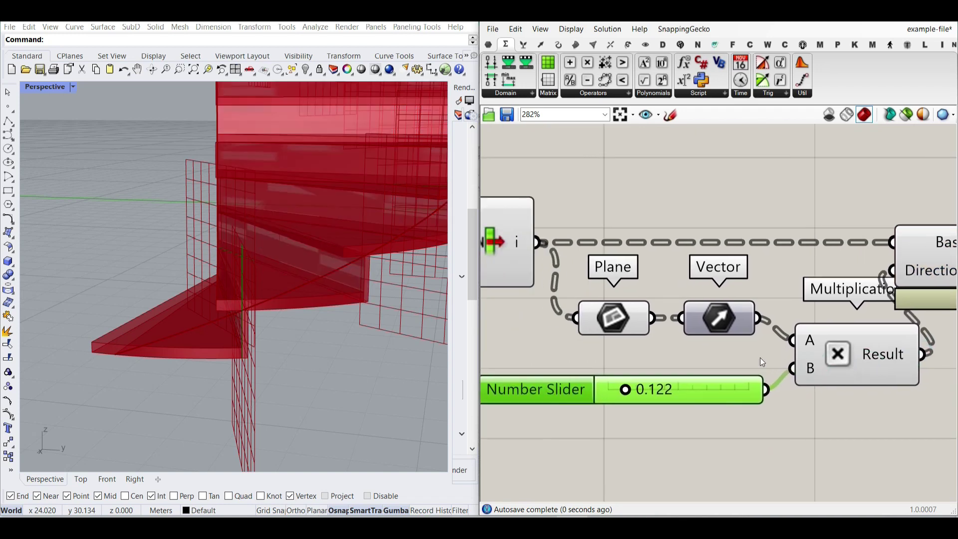
Step: Rename the slider feeding Multiplication's B input as Riser Thickness
right_click(558, 396)
text(Riser Thickness)
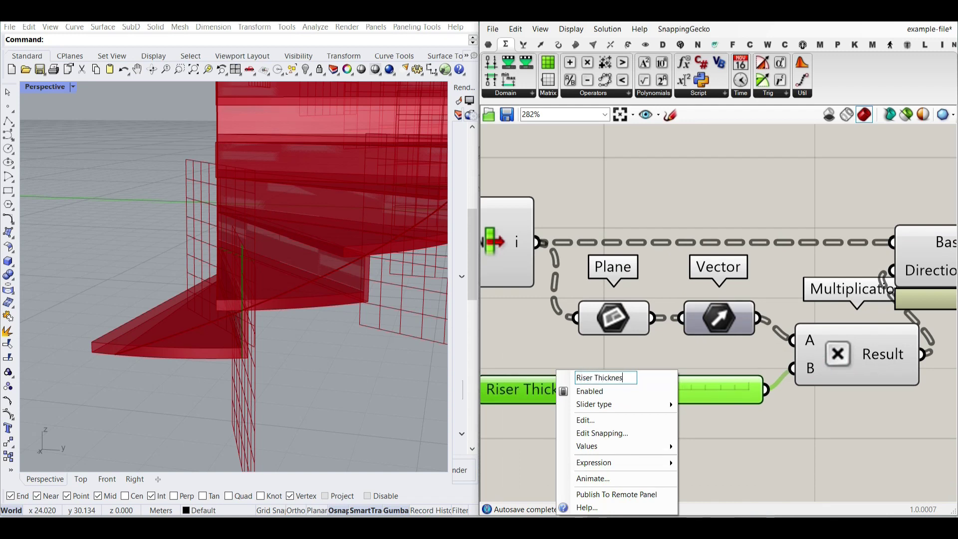
click(545, 355)
Step: Turn off the preview of the Plane parameter so its grids no longer show over the staircase
right_drag(649, 356, 638, 352)
scroll(639, 352, down, 5)
drag(662, 391, 514, 279)
right_click(617, 261)
click(635, 281)
right_drag(307, 300, 240, 252)
scroll(623, 374, up, 3)
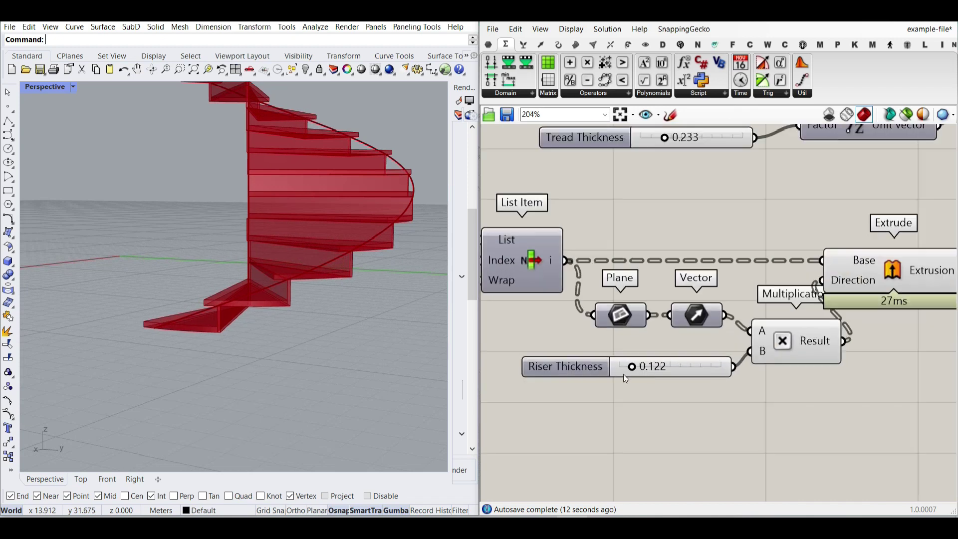
Step: Set Riser Thickness to 0.147 and move the riser Extrude component away from Multiplication
drag(637, 372, 640, 371)
scroll(779, 318, down, 5)
right_drag(862, 290, 712, 321)
drag(680, 325, 749, 323)
right_drag(709, 340, 785, 325)
Step: Hide the previews of the tread and riser components that precede the two Extrude components
scroll(784, 330, down, 4)
drag(765, 374, 663, 270)
click(722, 235)
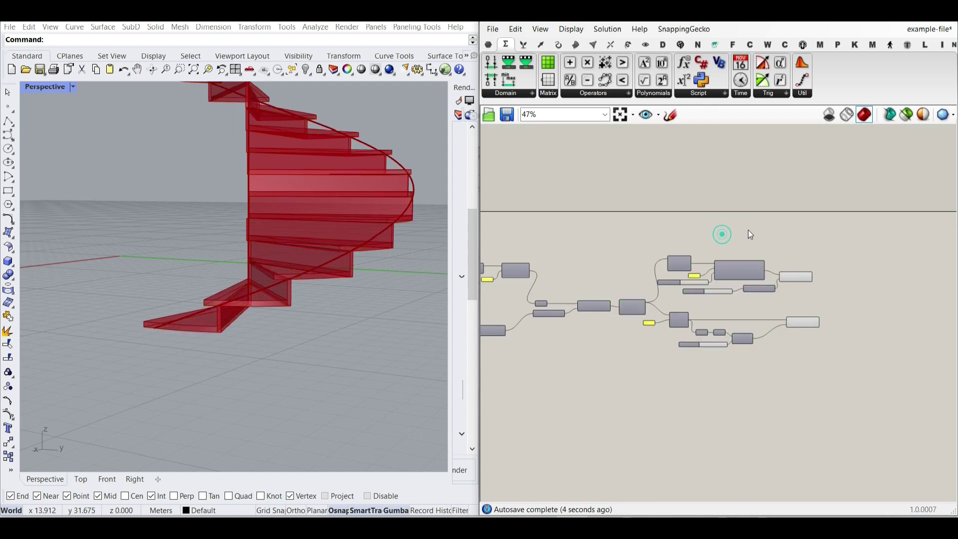
Step: Examine the extruded risers and treads around the staircase's central axis from several angles
right_drag(274, 260, 67, 264)
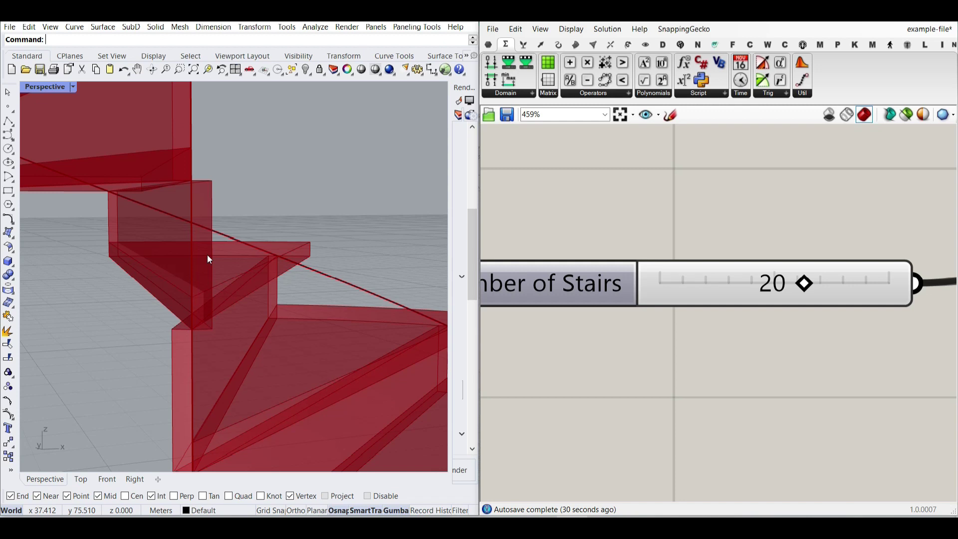
mouse_move(798, 292)
mouse_down()
mouse_move(783, 284)
mouse_move(809, 287)
mouse_up()
right_drag(203, 284, 262, 315)
scroll(242, 281, down, 6)
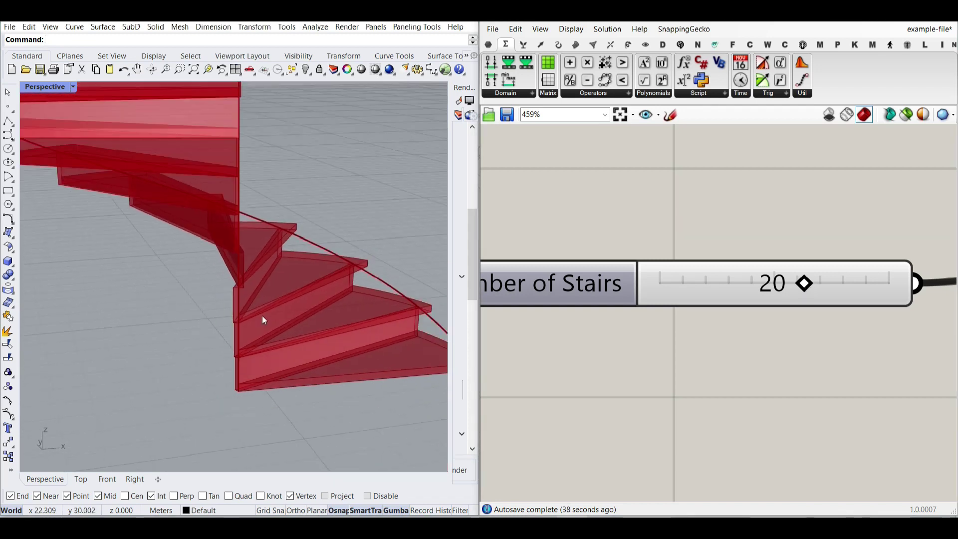
scroll(262, 315, down, 6)
scroll(190, 286, up, 5)
right_drag(190, 287, 214, 259)
scroll(215, 260, up, 10)
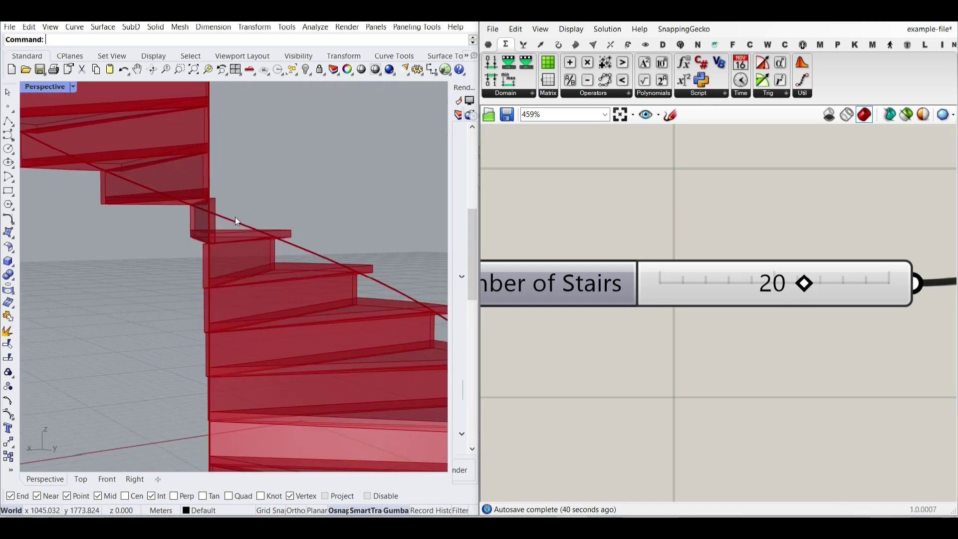
right_drag(256, 224, 178, 188)
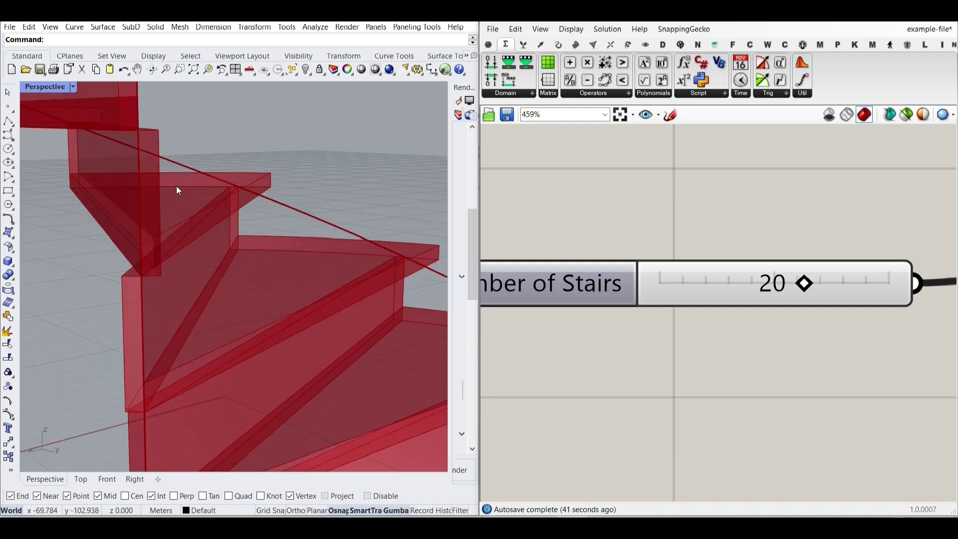
Step: Temporarily preview the Plane parameter to examine the orientation of the riser planes, and hide it again
scroll(619, 280, down, 6)
right_drag(831, 314, 515, 293)
right_drag(844, 269, 738, 264)
right_drag(943, 301, 671, 282)
scroll(715, 279, up, 3)
right_click(699, 267)
click(735, 286)
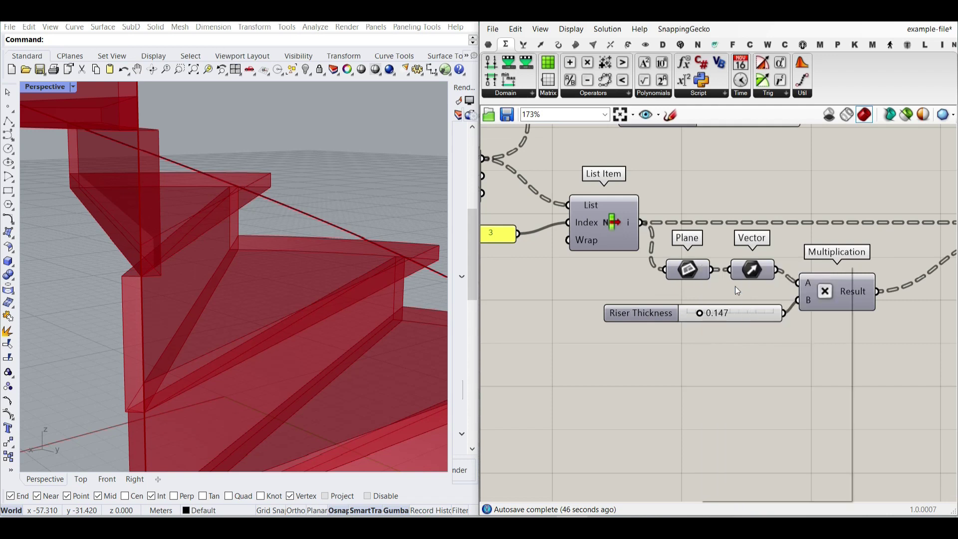
right_drag(388, 281, 322, 313)
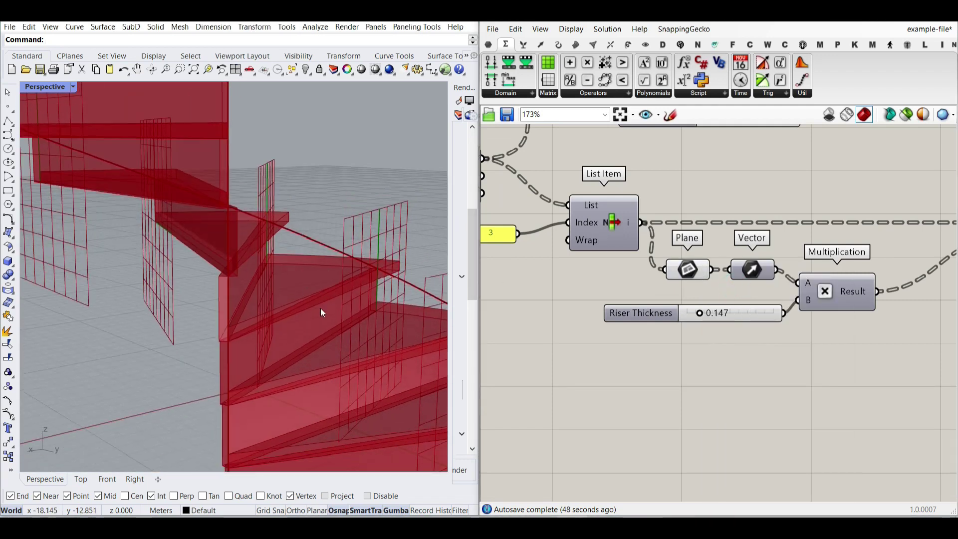
scroll(784, 294, up, 2)
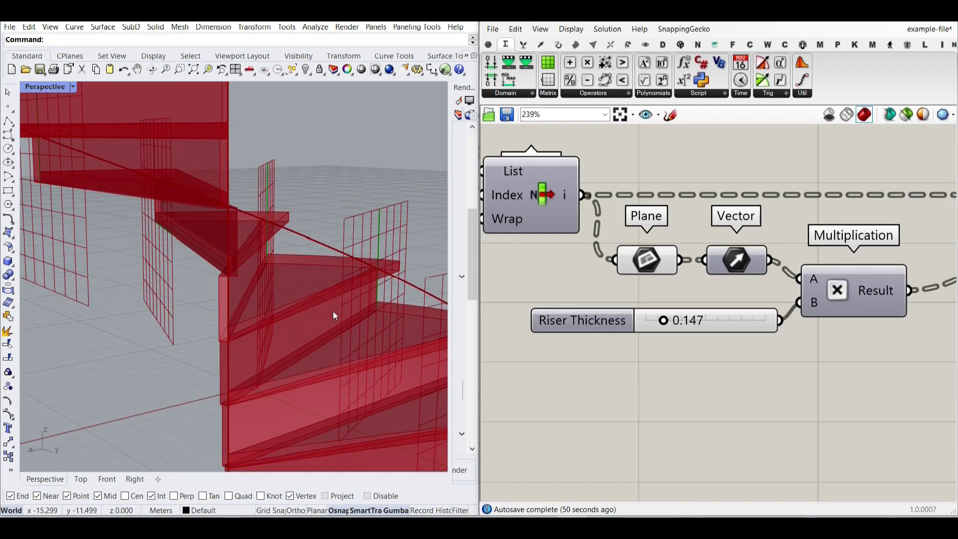
right_click(656, 260)
click(672, 279)
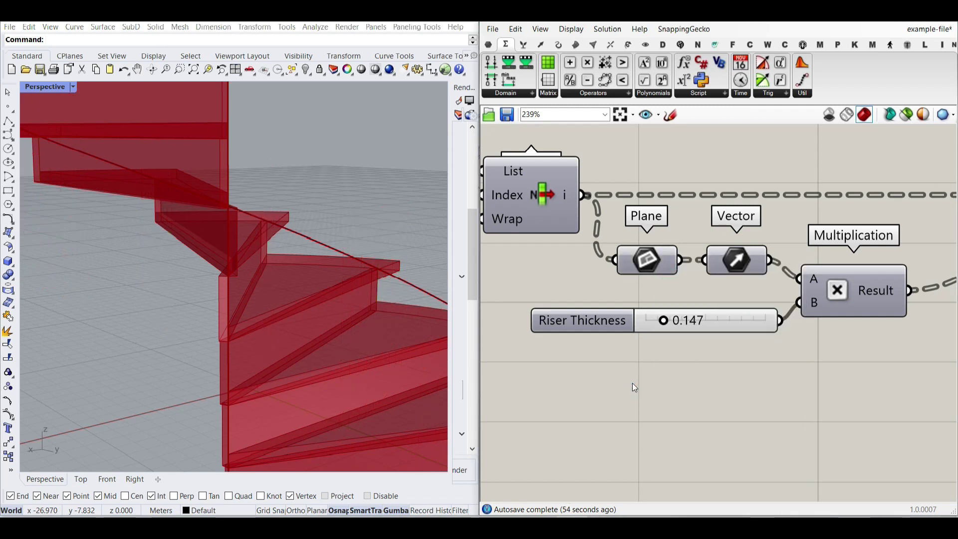
Step: Add an Is Planar component fed by the lower List Item and connect its Plane output to the Vector parameter
click(576, 44)
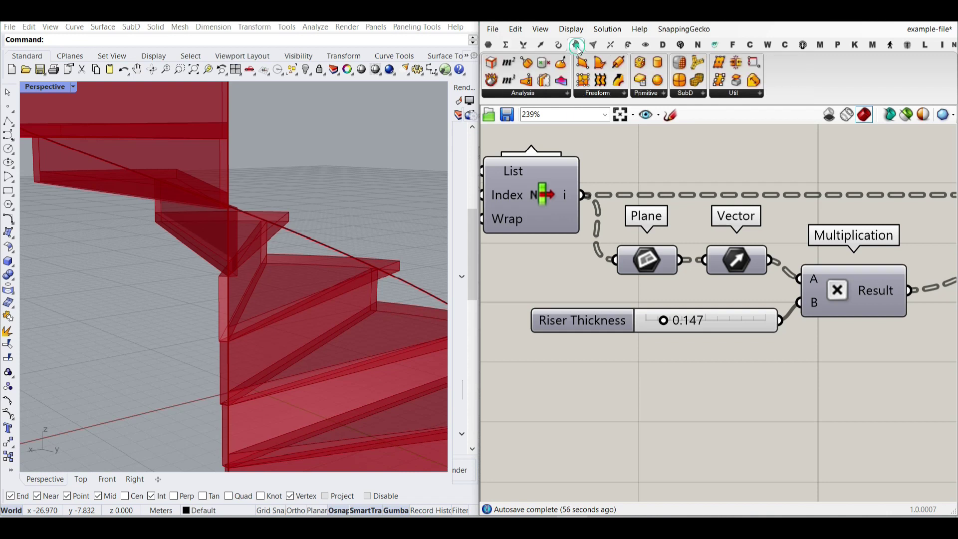
click(532, 94)
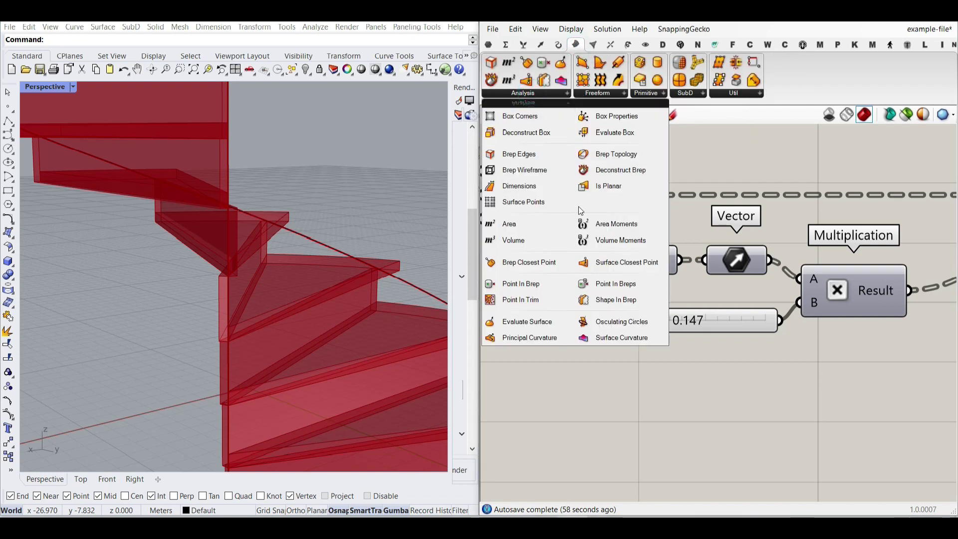
drag(609, 186, 672, 394)
drag(586, 235, 607, 383)
right_drag(678, 397, 616, 324)
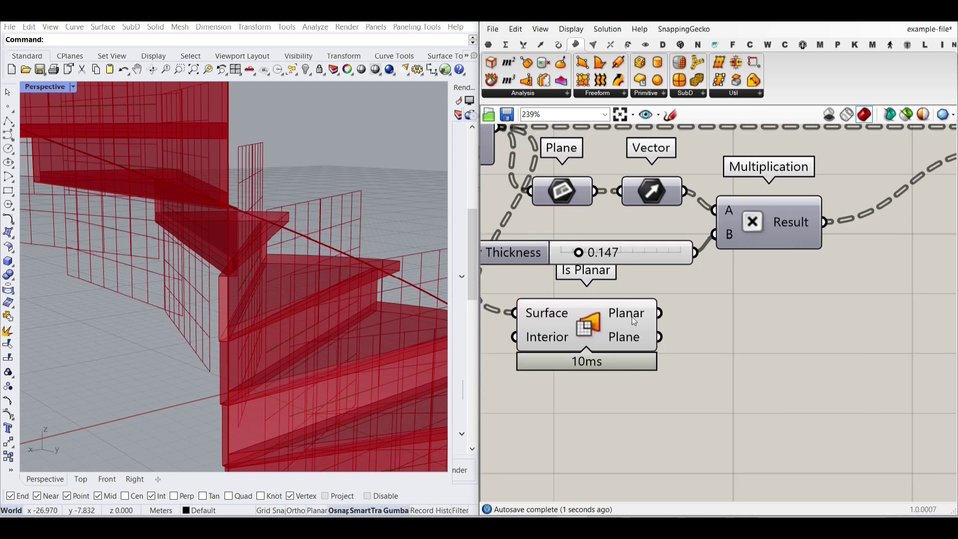
drag(688, 304, 636, 185)
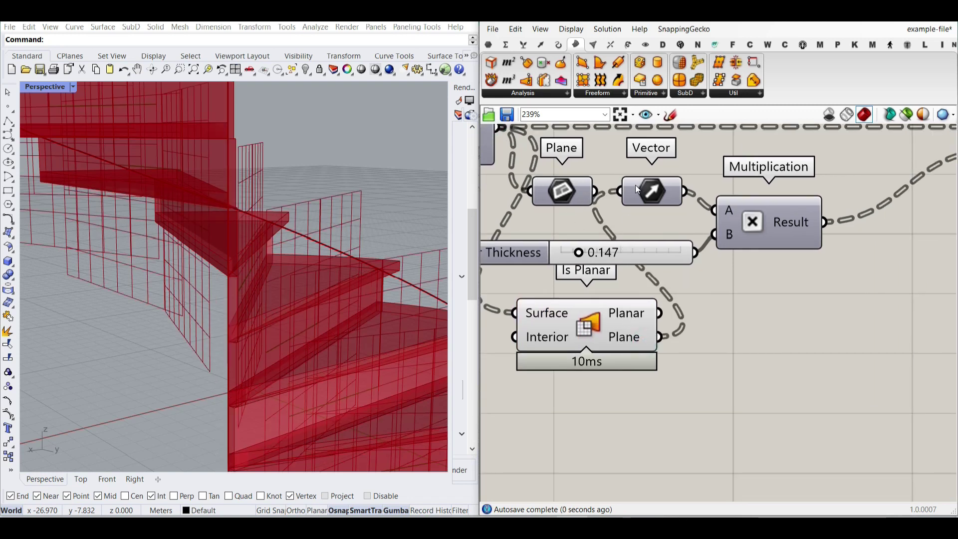
Step: Turn off Is Planar's preview and examine the direction in which the risers are extruded
right_click(596, 320)
click(616, 345)
mouse_move(283, 330)
right_down()
mouse_move(274, 296)
mouse_move(232, 258)
mouse_move(319, 357)
mouse_move(290, 336)
right_up()
scroll(270, 310, down, 8)
scroll(314, 352, up, 7)
scroll(214, 325, up, 7)
right_drag(184, 363, 198, 344)
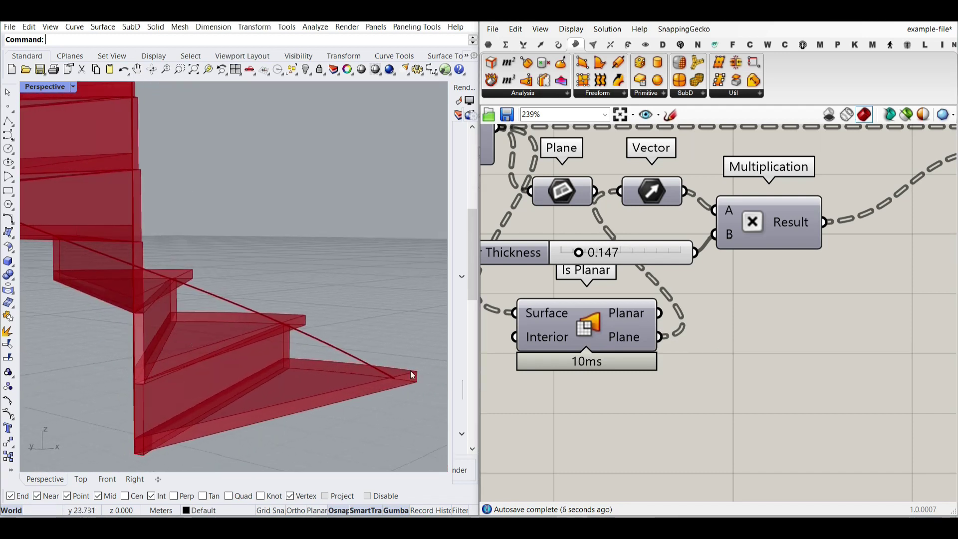
Step: Reverse the riser extrusion by applying the expression -x to the Extrude's Direction input
right_drag(701, 278, 558, 358)
right_click(888, 232)
mouse_move(871, 359)
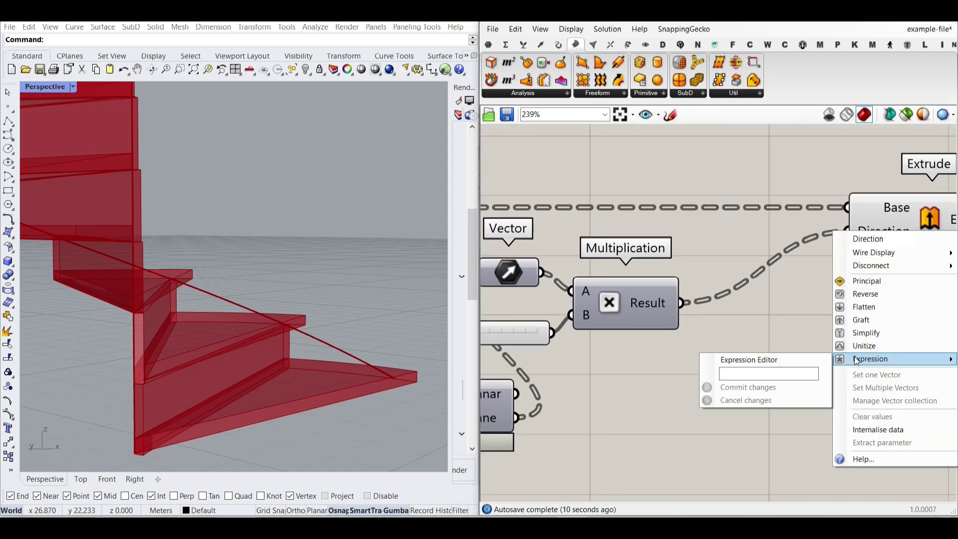
click(781, 375)
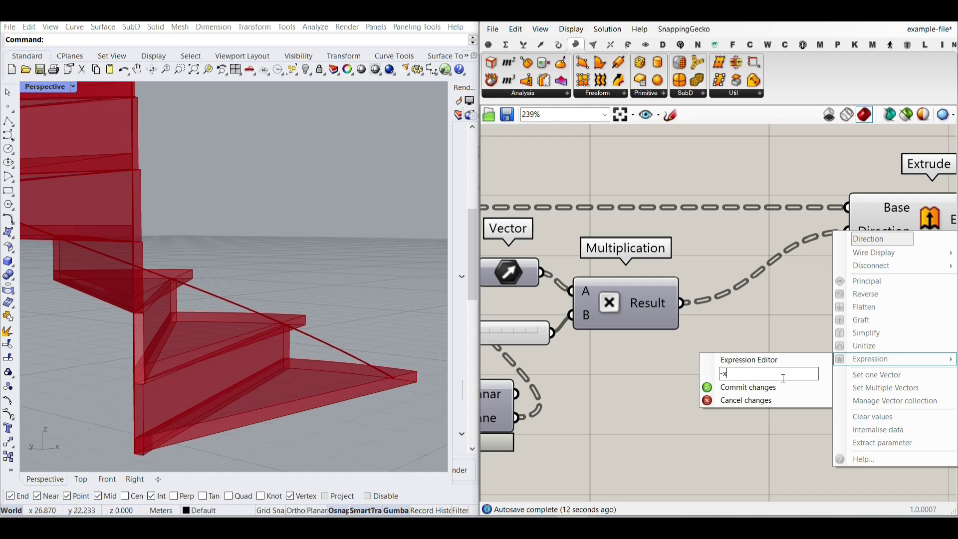
click(774, 388)
right_drag(274, 341, 125, 279)
Step: Align the Is Planar component beneath the Plane parameter and Riser Thickness slider
right_drag(589, 342, 842, 269)
drag(734, 324, 707, 337)
click(821, 341)
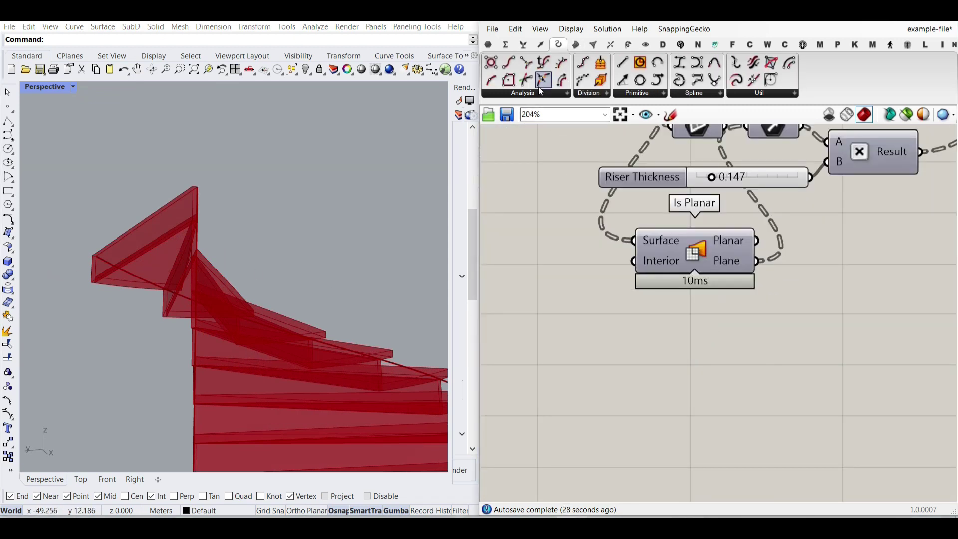
click(531, 96)
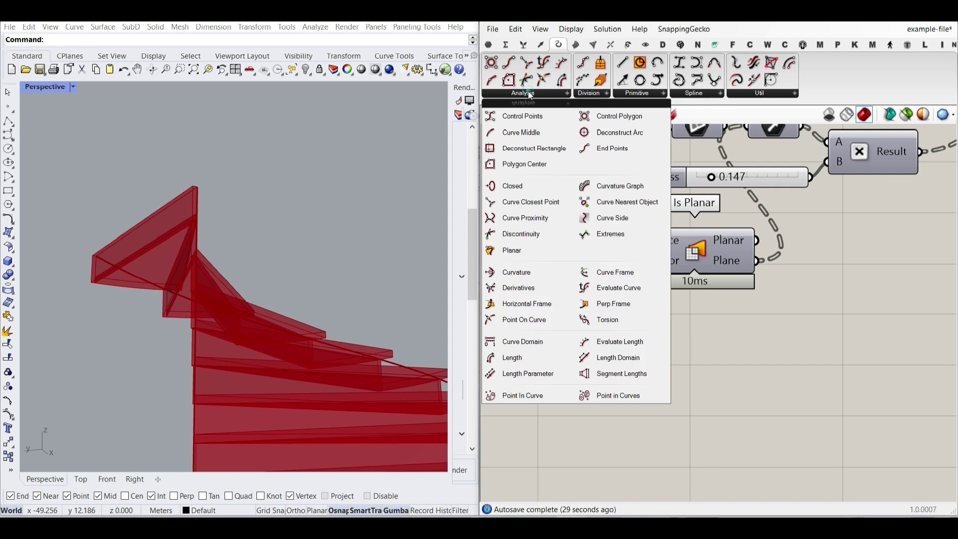
click(511, 248)
click(714, 393)
right_drag(715, 393, 680, 328)
scroll(697, 337, up, 3)
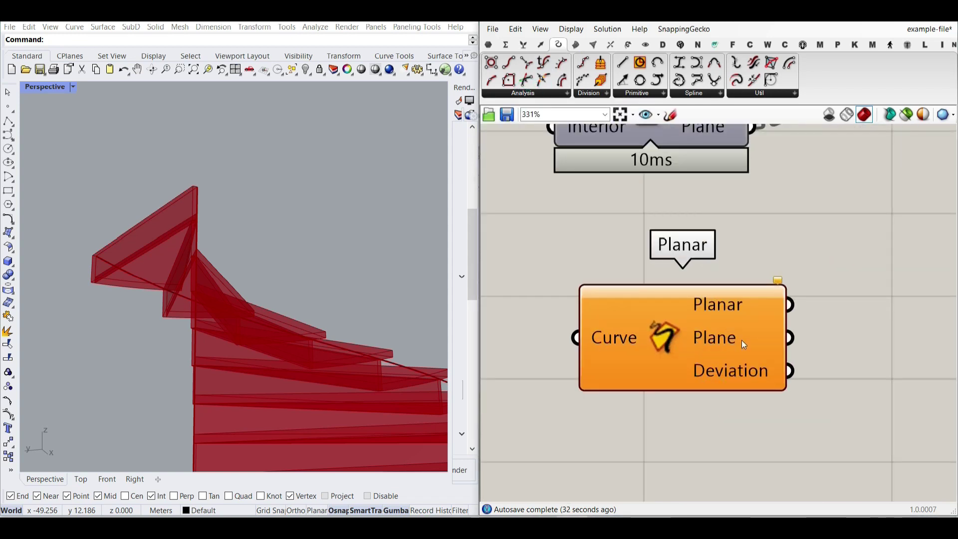
click(667, 352)
key(Delete)
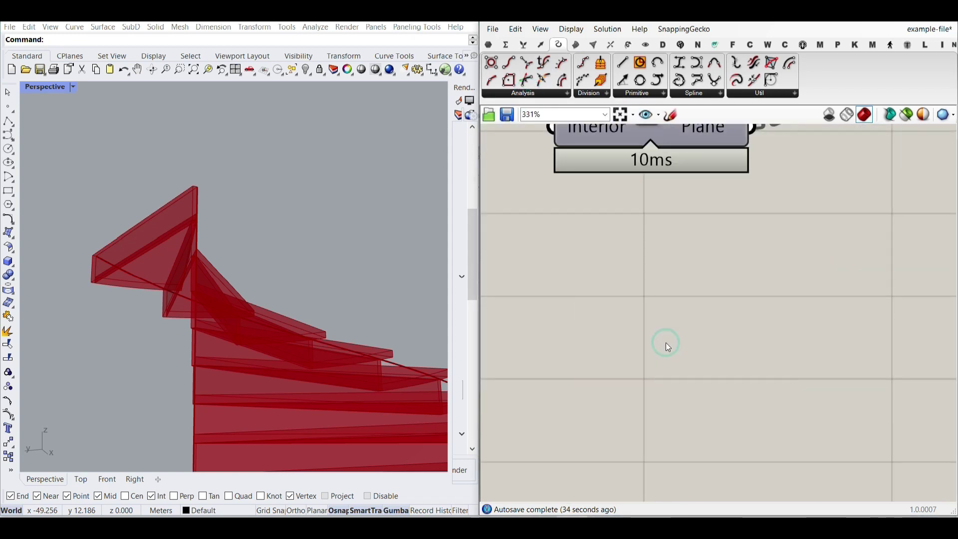
Step: Space out the riser definition by moving Plane, Vector, Riser Thickness, Multiplication and Extrude farther from the lower List Item
scroll(666, 342, down, 3)
scroll(661, 328, down, 5)
right_drag(714, 264, 771, 268)
drag(834, 290, 630, 235)
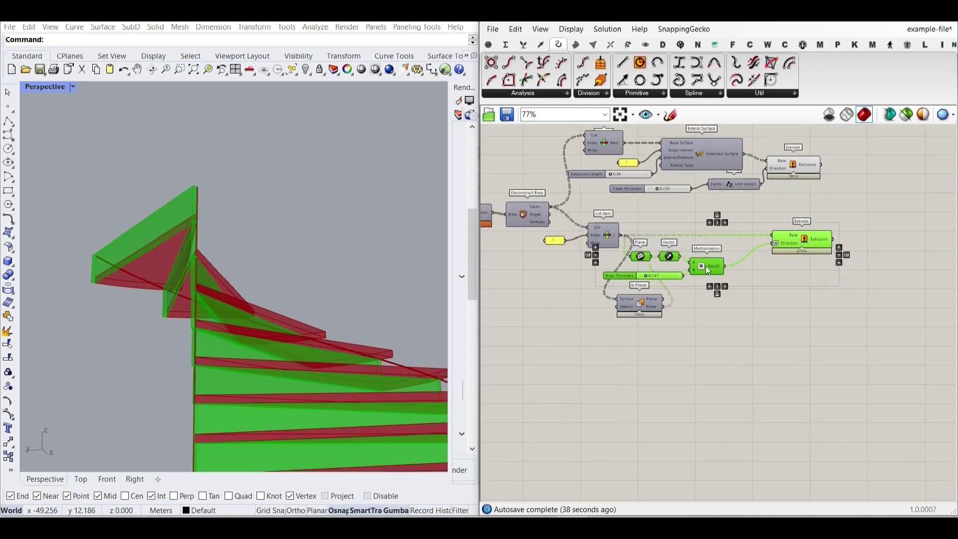
drag(705, 269, 772, 275)
click(774, 317)
scroll(703, 258, up, 3)
drag(712, 263, 619, 256)
drag(708, 343, 679, 261)
click(755, 320)
drag(726, 290, 729, 295)
Step: Move the tread Extrude component farther away from Extended Surface and Unit Z
right_drag(878, 270, 633, 378)
drag(629, 222, 706, 223)
click(816, 266)
Step: Add a Custom Preview with a Colour Swatch material to the tread Extrude and turn off that Extrude's own preview
click(646, 44)
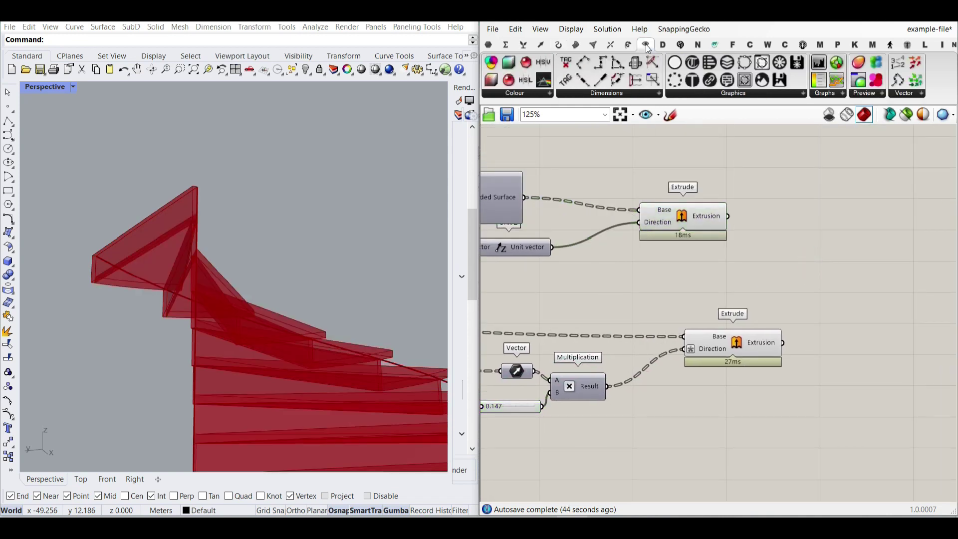
scroll(744, 224, up, 2)
drag(827, 193, 754, 292)
double_click(702, 292)
text(swatch)
click(669, 278)
right_click(659, 202)
click(665, 228)
Step: Duplicate the Custom Preview and Colour Swatch for the riser Extrude, connect its Extrusion output, and turn off that Extrude's own preview
drag(843, 300, 747, 252)
alt+drag(802, 264, 851, 442)
click(809, 390)
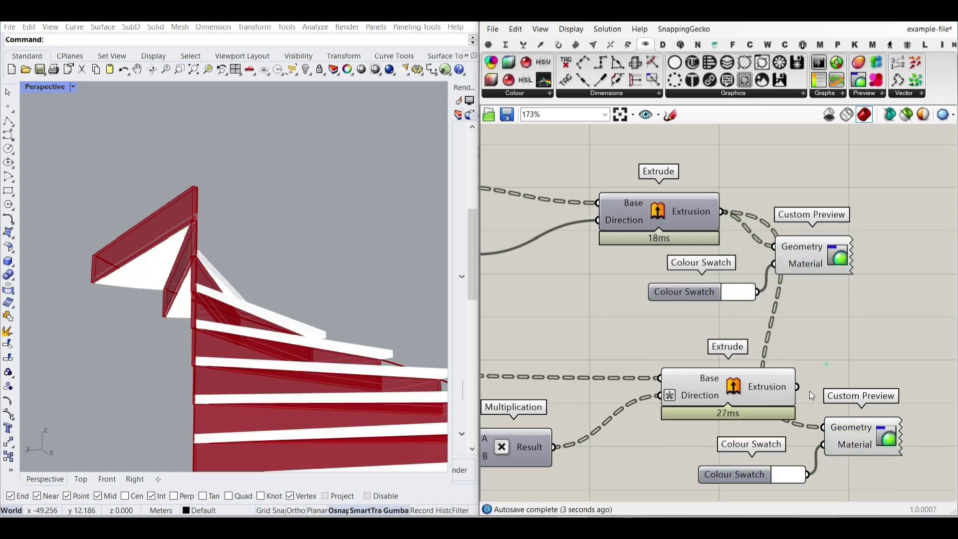
drag(798, 385, 824, 427)
click(747, 405)
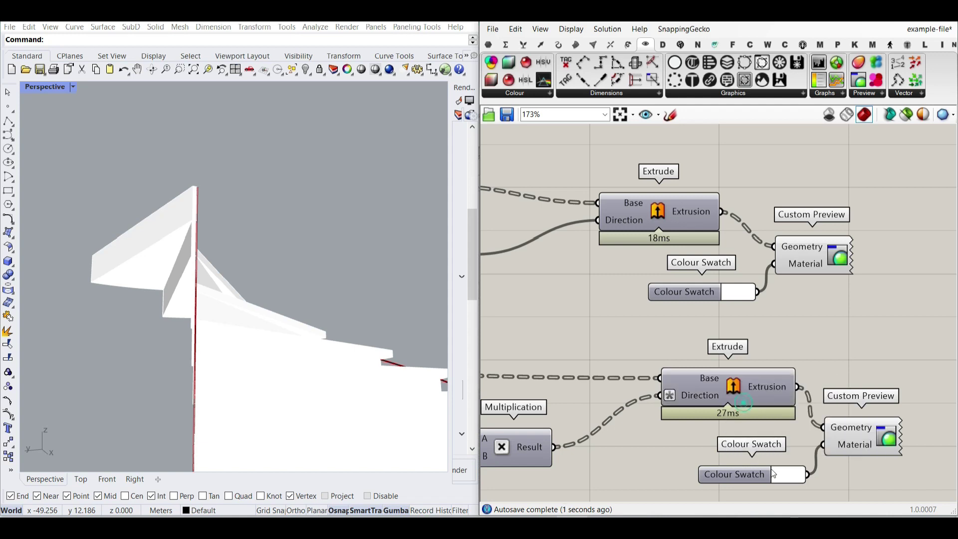
Step: Set the riser preview's Colour Swatch to yellow and the tread preview's Colour Swatch to green
click(786, 475)
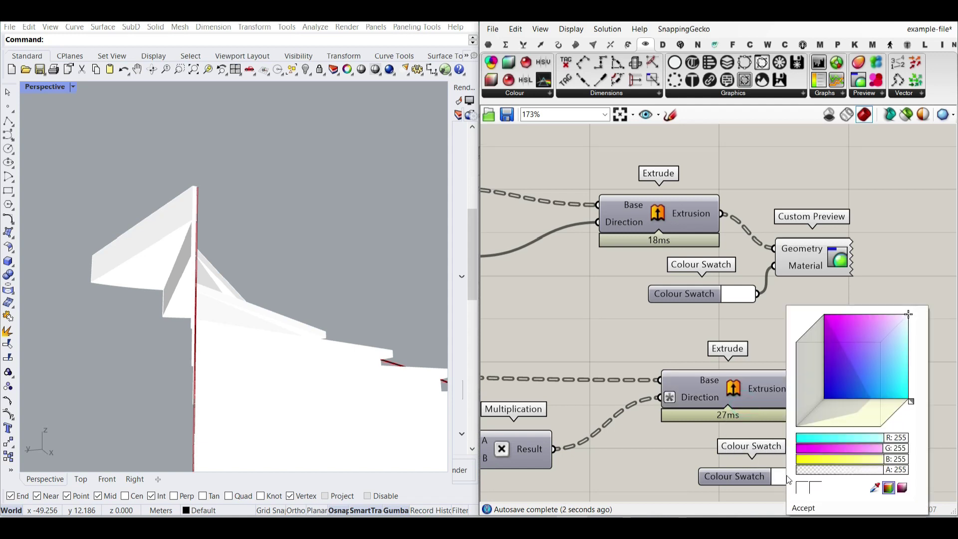
click(909, 402)
click(838, 266)
click(740, 299)
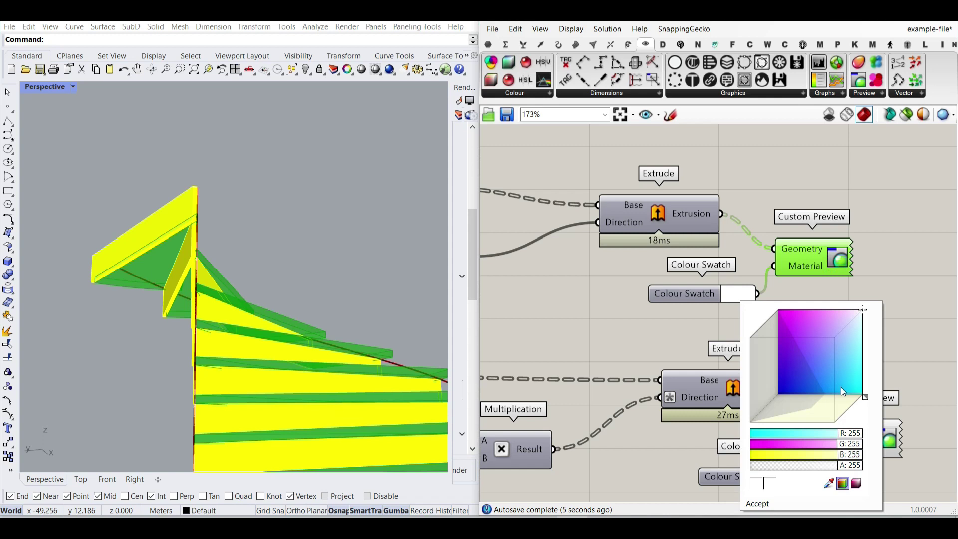
drag(864, 396, 834, 422)
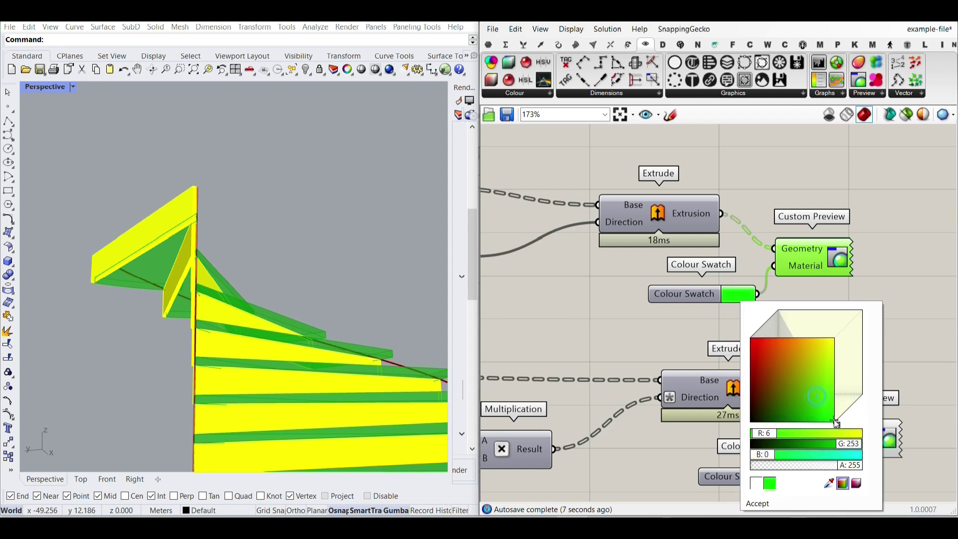
click(852, 195)
Step: Switch the Perspective viewport to the Rendered display mode and check the coloured staircase up close
right_drag(349, 294, 315, 298)
scroll(234, 260, down, 7)
right_drag(234, 265, 279, 299)
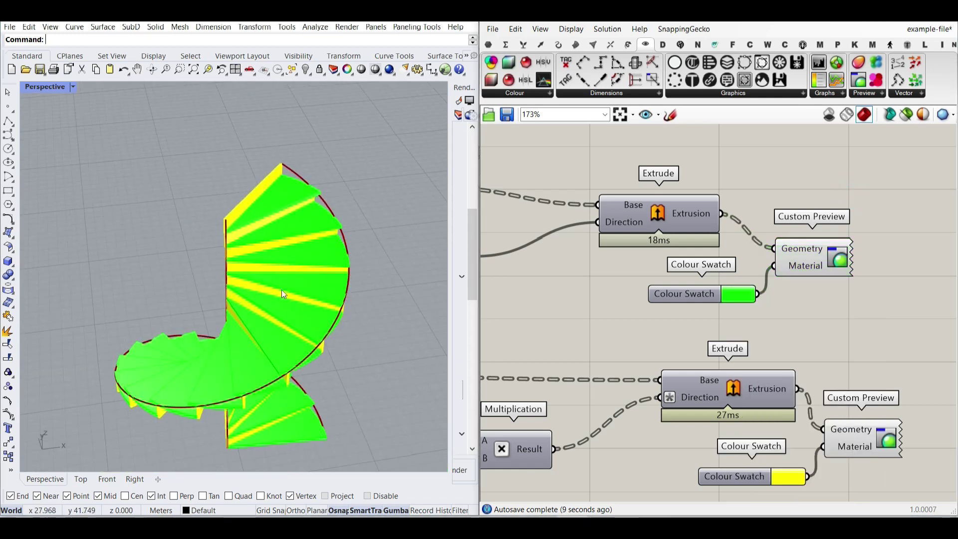
scroll(279, 298, down, 8)
click(33, 88)
click(43, 152)
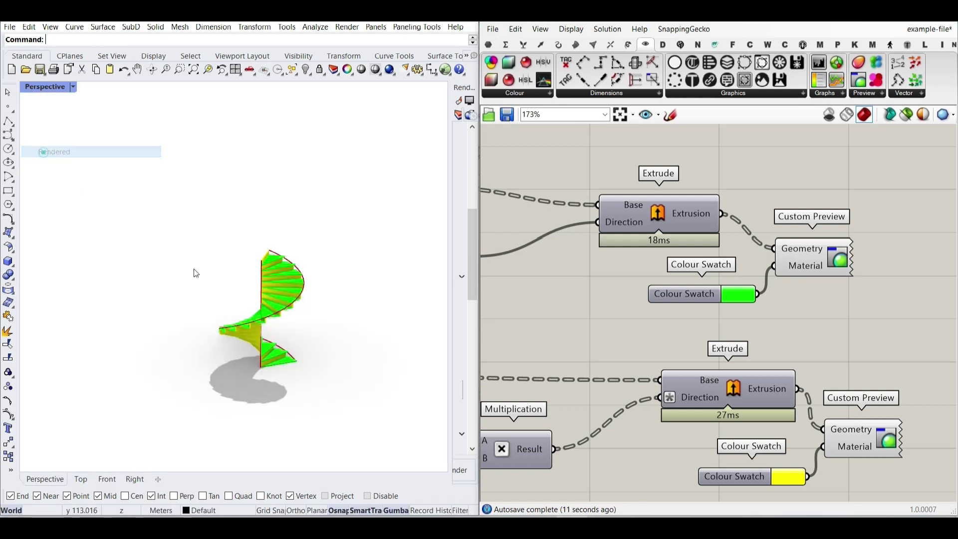
scroll(193, 272, up, 5)
right_drag(332, 302, 304, 298)
scroll(192, 239, up, 7)
mouse_move(197, 276)
right_down()
mouse_move(319, 282)
mouse_move(209, 286)
right_up()
Step: Move the tread preview and swatch aside, then add a Brep Edges component fed by both the tread and riser Extrusion outputs
right_drag(720, 251, 621, 248)
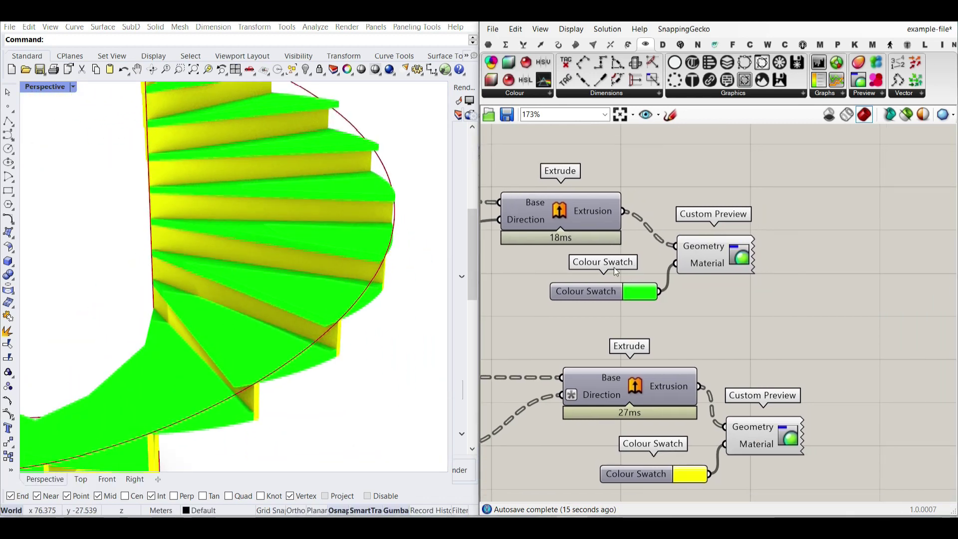
drag(702, 251, 797, 216)
click(688, 173)
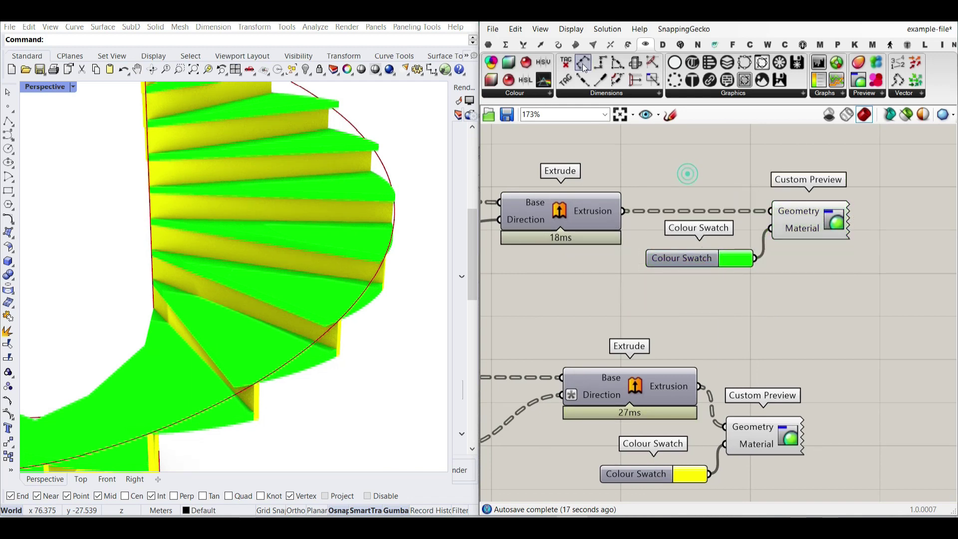
click(576, 45)
drag(499, 58, 713, 326)
right_drag(743, 353, 616, 337)
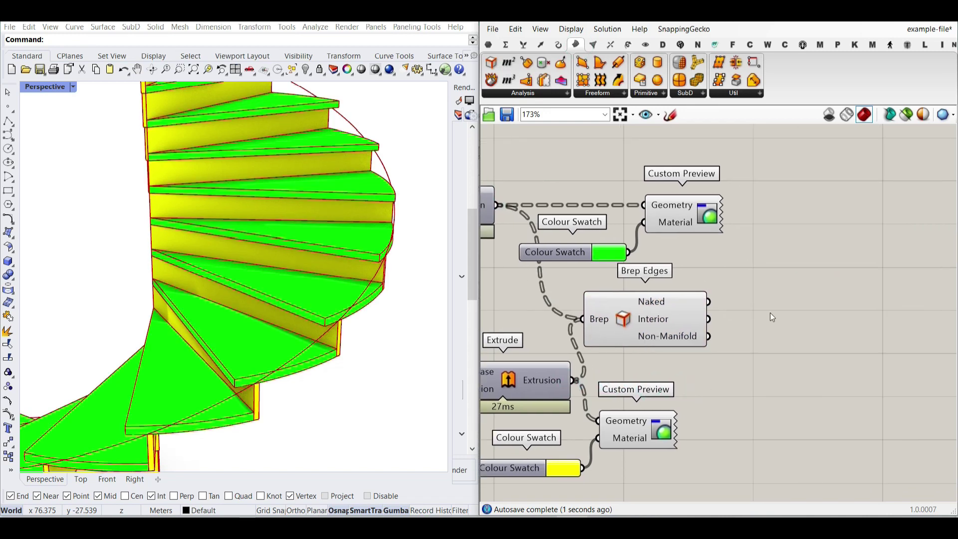
Step: Add a Custom Preview Lineweights component and connect the Naked, Interior and Non-Manifold edges to its Geometry input
click(907, 46)
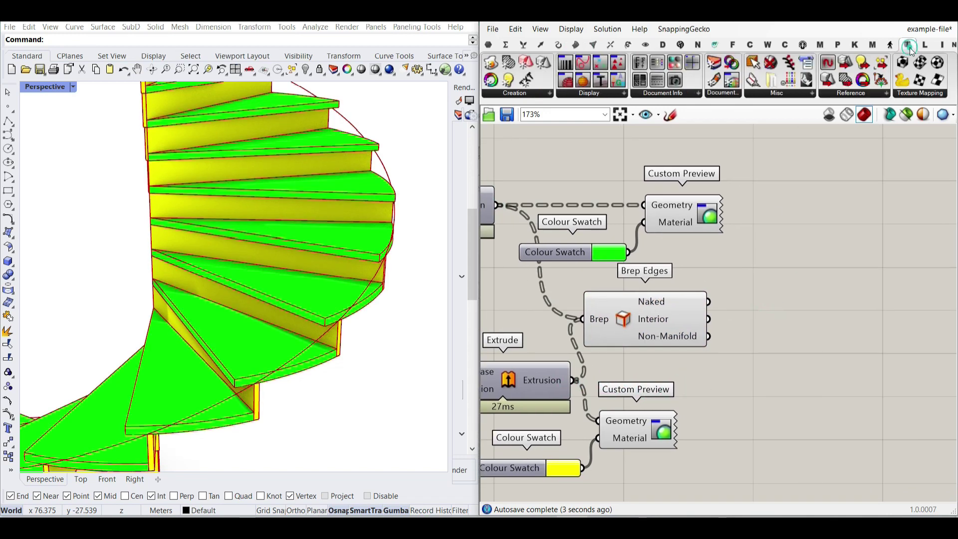
click(601, 94)
drag(597, 116, 734, 327)
scroll(725, 318, up, 2)
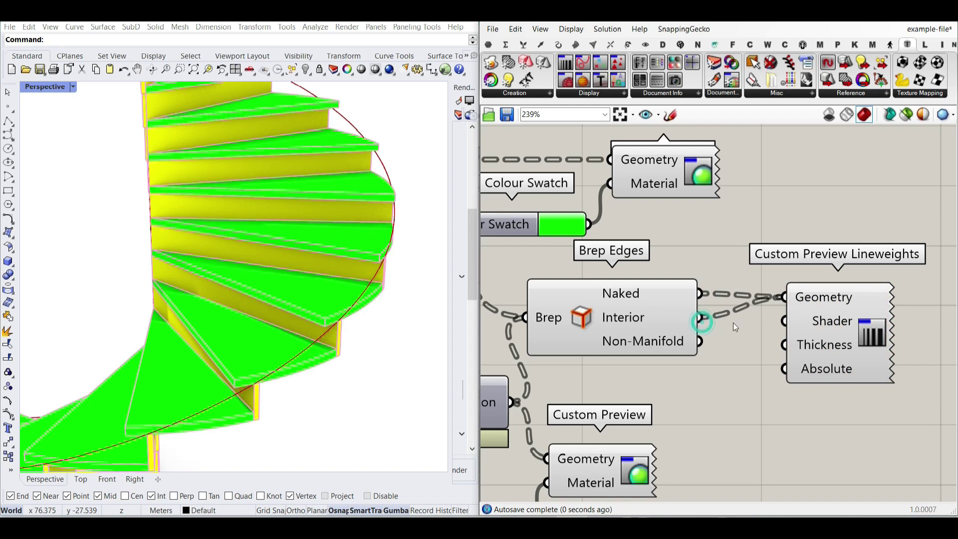
shift+drag(774, 293, 779, 296)
right_drag(826, 323, 794, 284)
drag(798, 287, 886, 297)
Step: Connect a new Colour Swatch to the Shader input of Custom Preview Lineweights and set it to black
double_click(739, 347)
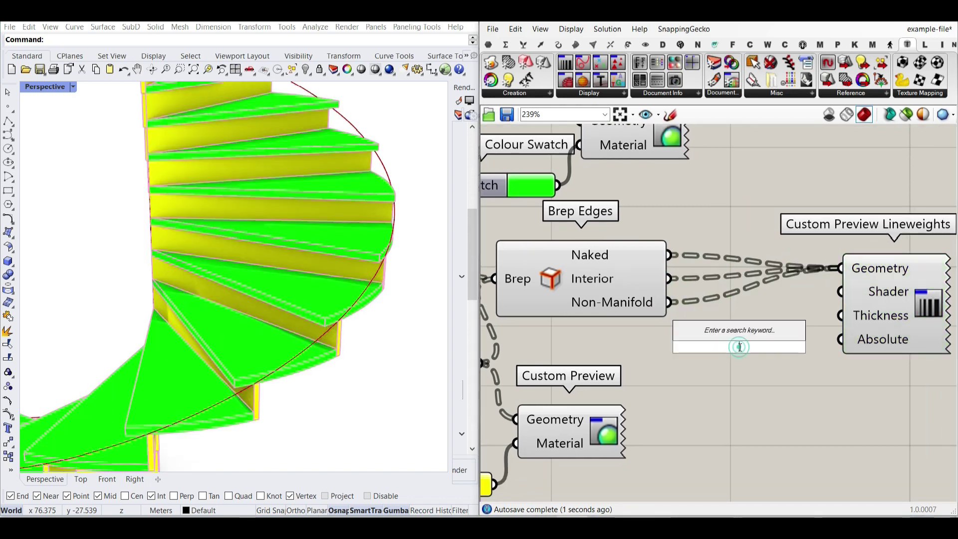
text(swatch)
click(718, 331)
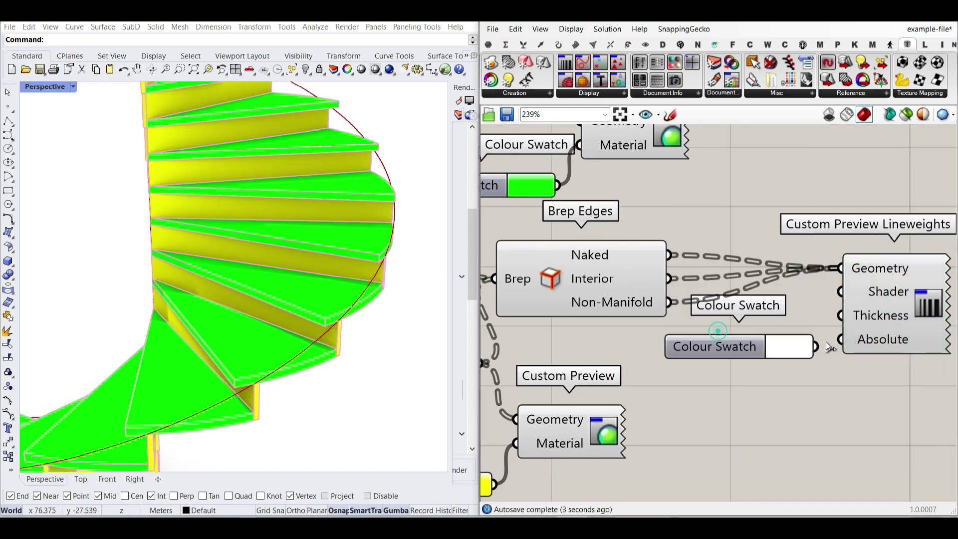
drag(830, 291, 841, 291)
click(791, 347)
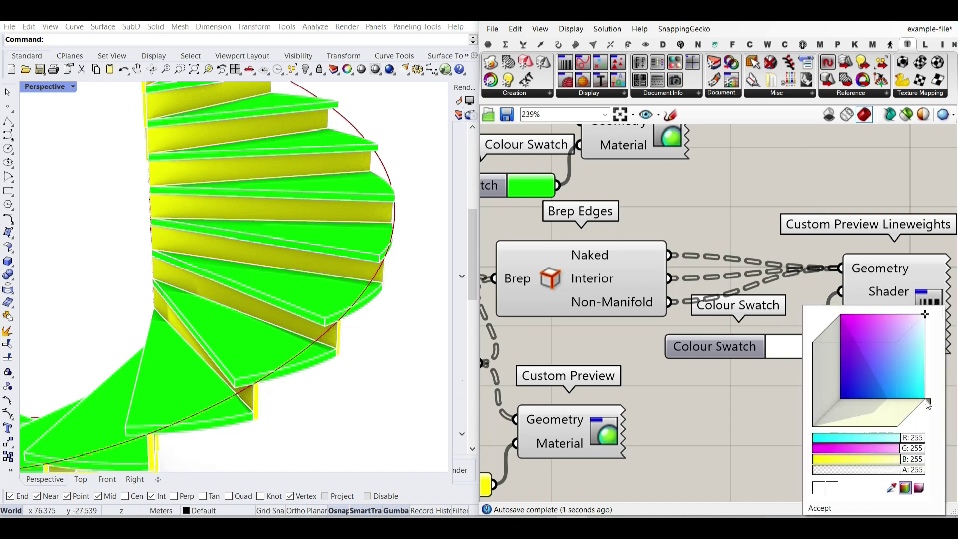
drag(925, 400, 897, 427)
drag(847, 399, 772, 449)
click(697, 397)
Step: Add a Number Slider starting at 2.22 to the Thickness input of Custom Preview Lineweights and raise it to 6.06
right_drag(858, 312, 766, 280)
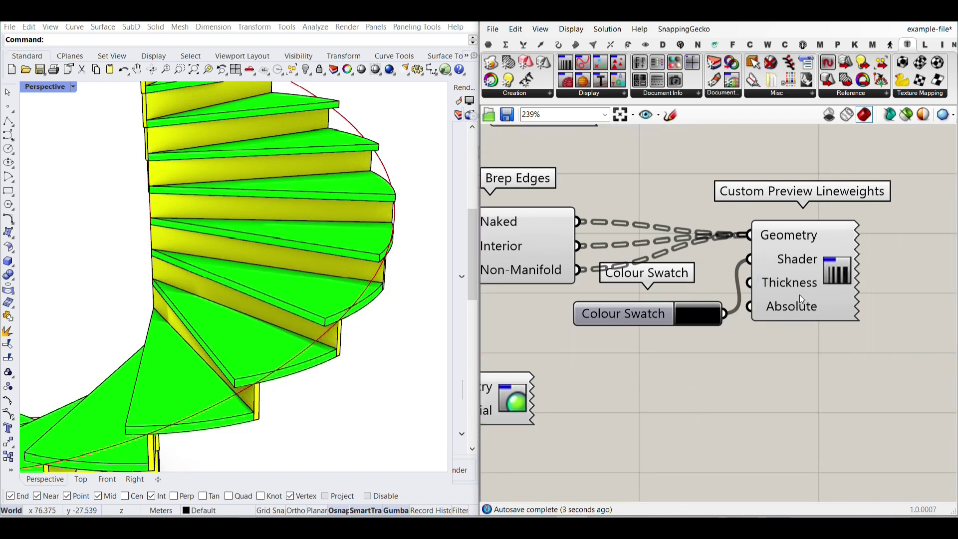
drag(799, 299, 884, 297)
double_click(737, 367)
text(2.22)
key(Return)
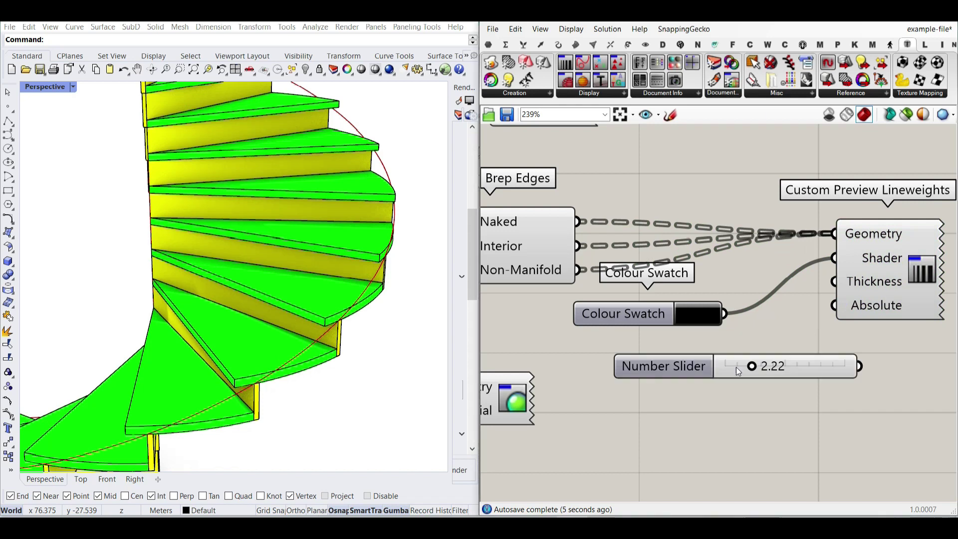
drag(861, 366, 822, 289)
drag(747, 369, 796, 369)
scroll(398, 341, down, 5)
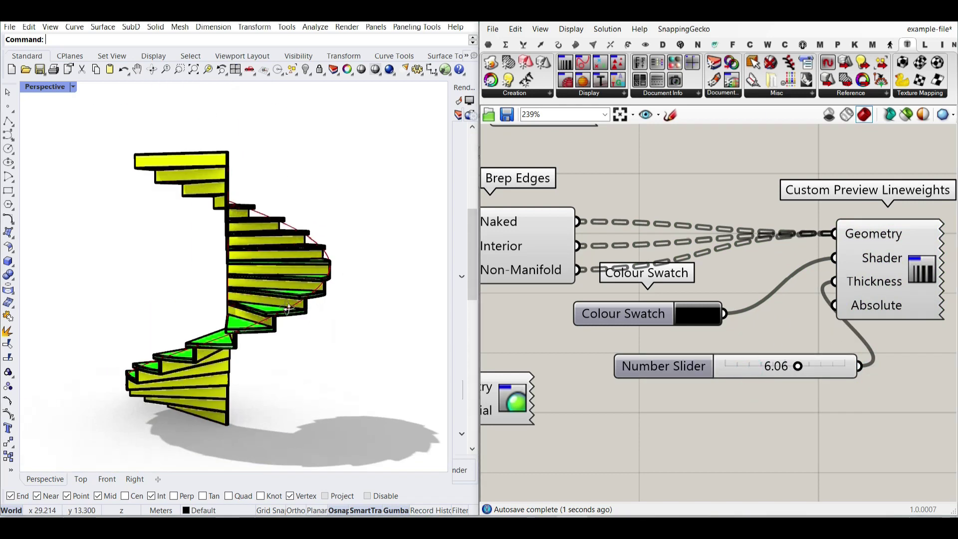
scroll(786, 343, down, 5)
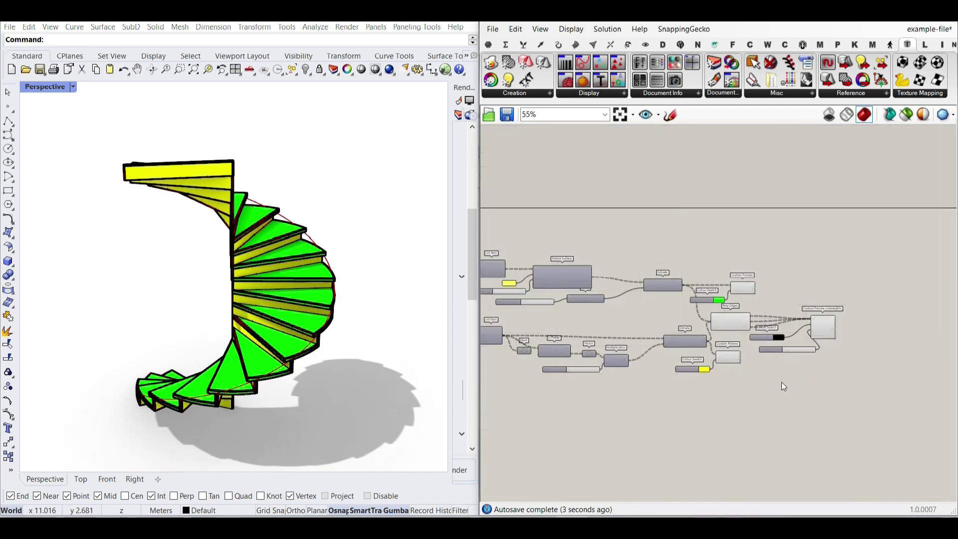
Step: Turn off the preview of Brep Edges and of the remaining upstream components in the definition
scroll(733, 329, up, 2)
right_click(717, 310)
click(729, 334)
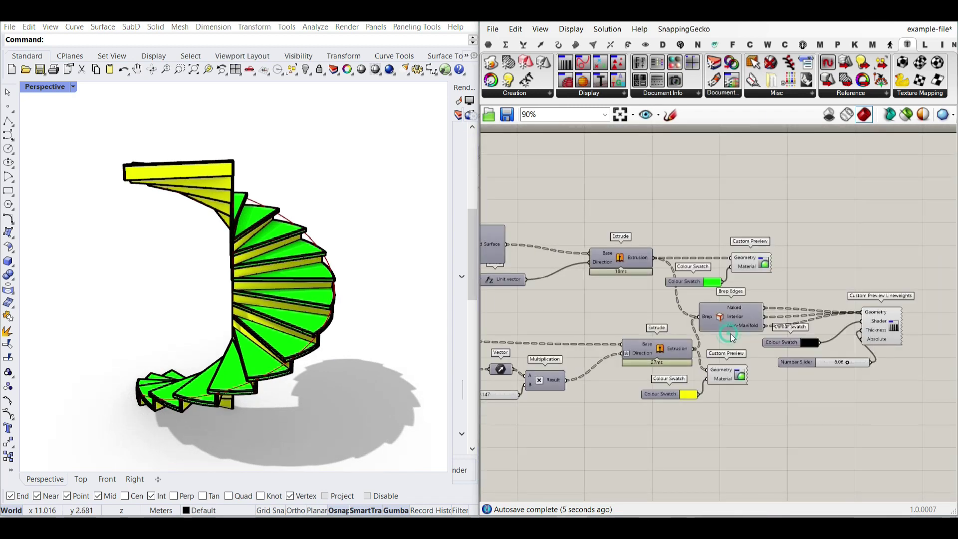
scroll(789, 349, down, 4)
drag(807, 389, 563, 281)
right_click(607, 243)
click(621, 267)
click(654, 257)
Step: Inspect the extra riser at the staircase's top end and turn on the preview of the riser List Item
right_drag(223, 277, 235, 176)
scroll(245, 187, up, 5)
scroll(219, 157, up, 5)
scroll(267, 167, down, 6)
scroll(250, 148, up, 5)
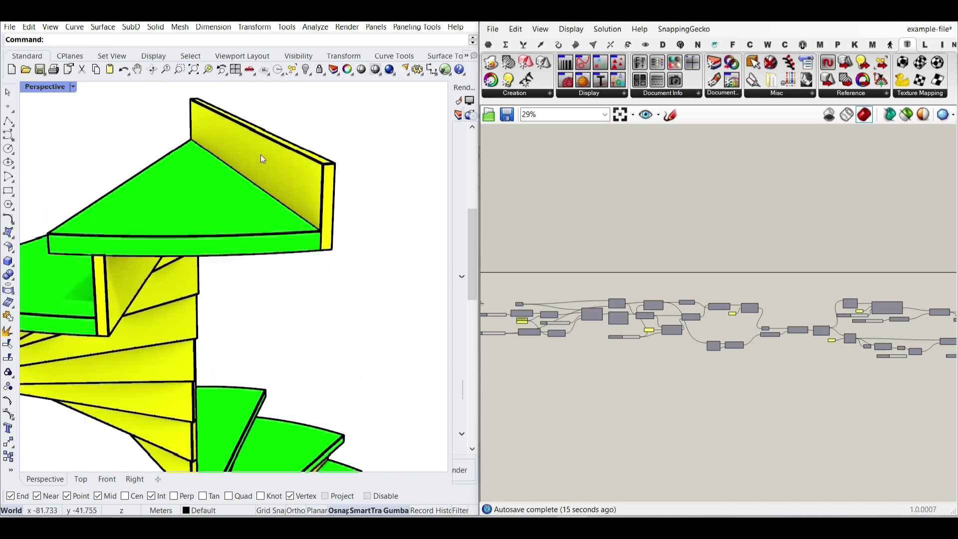
scroll(686, 334, up, 6)
right_drag(648, 349, 639, 328)
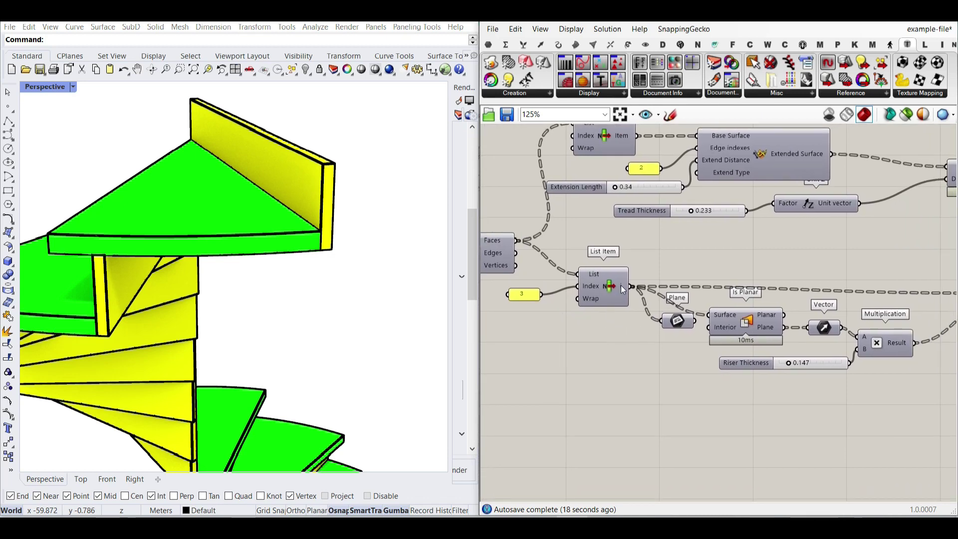
right_click(621, 286)
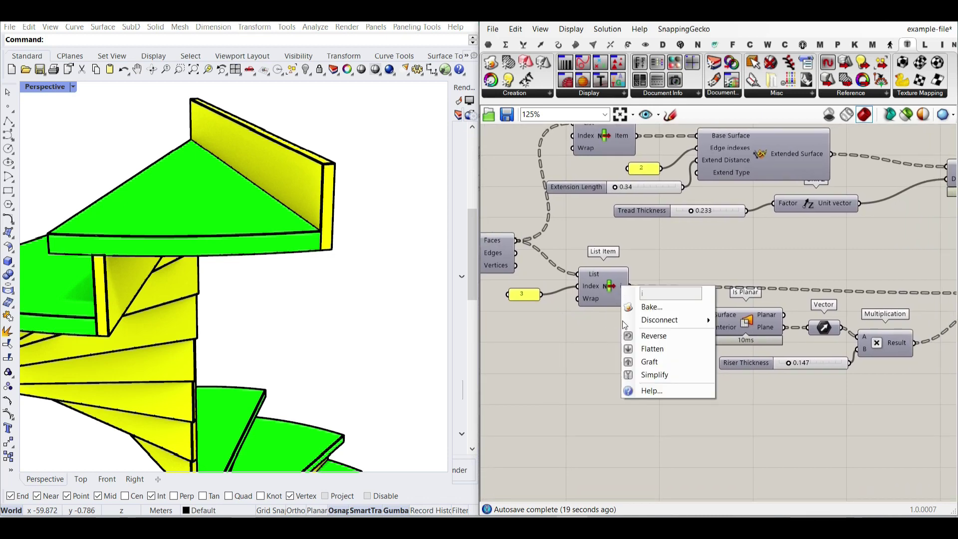
click(577, 324)
click(621, 289)
Step: Flatten the item output of the riser List Item
right_drag(360, 289, 361, 270)
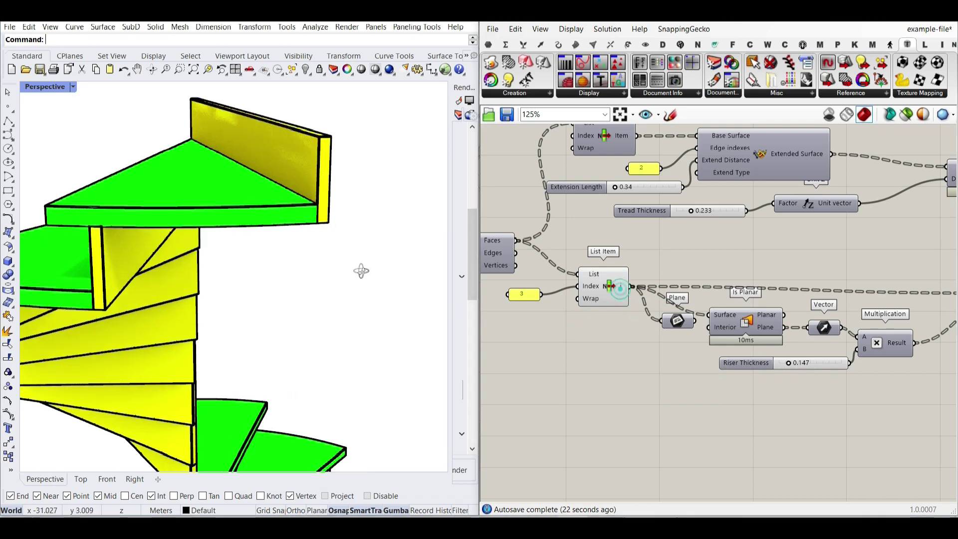
scroll(627, 295, up, 3)
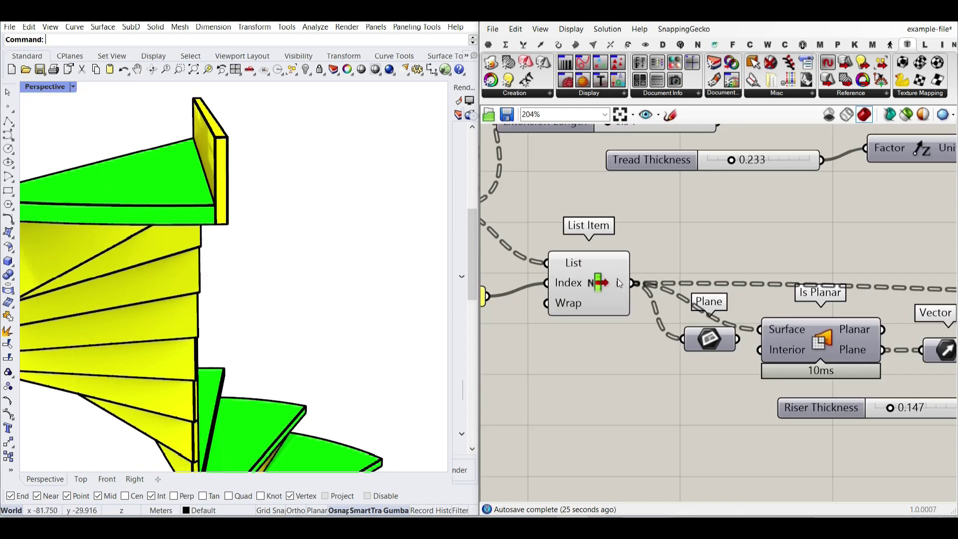
right_click(620, 283)
click(648, 340)
right_drag(659, 340, 631, 338)
scroll(630, 338, down, 2)
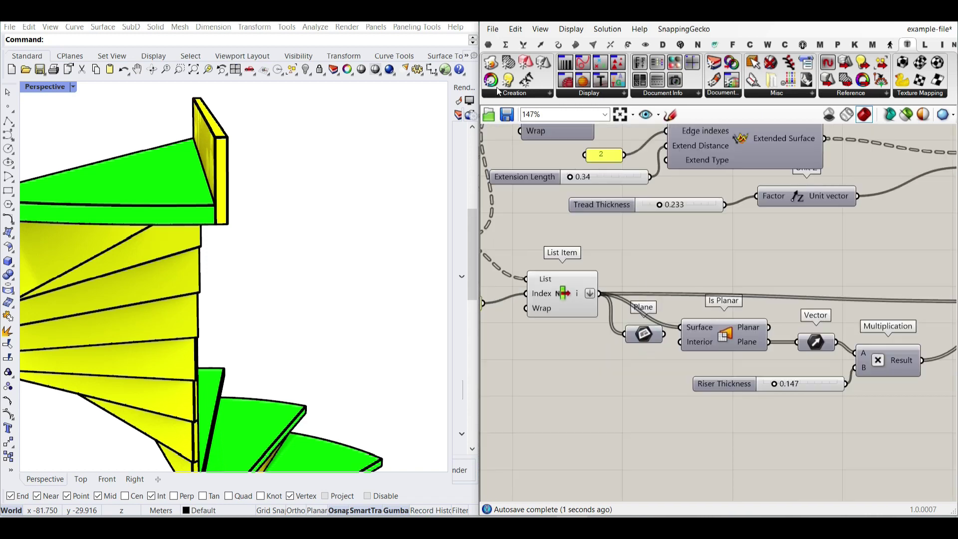
Step: Add a Surface parameter fed by the riser List Item's output and delete the Plane parameter
click(488, 45)
click(542, 93)
drag(601, 226, 598, 241)
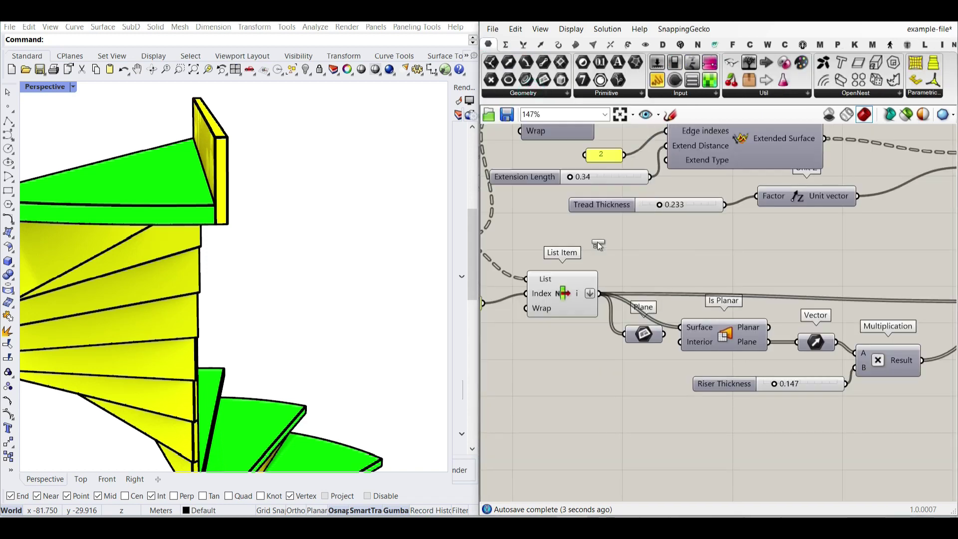
scroll(597, 242, up, 3)
drag(616, 292, 619, 275)
drag(658, 272, 688, 273)
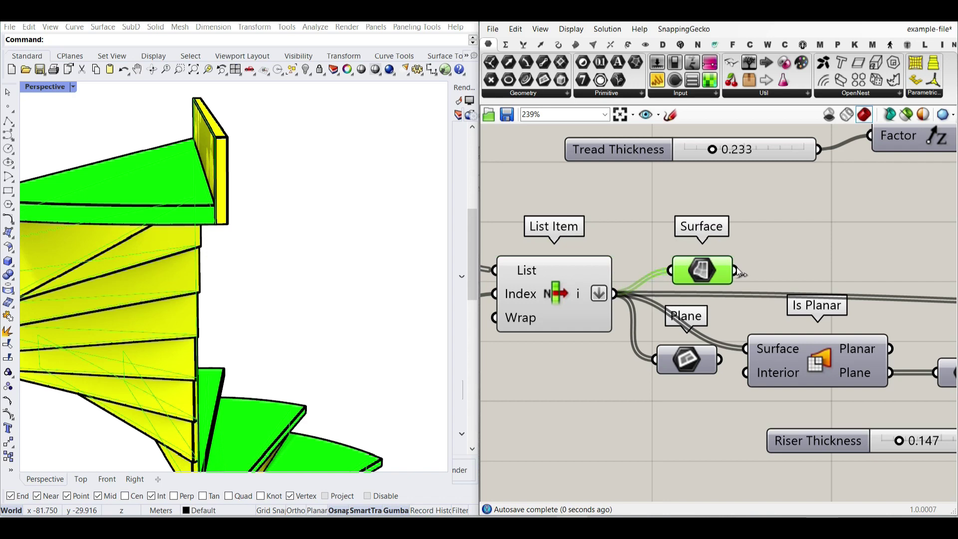
drag(698, 325, 691, 357)
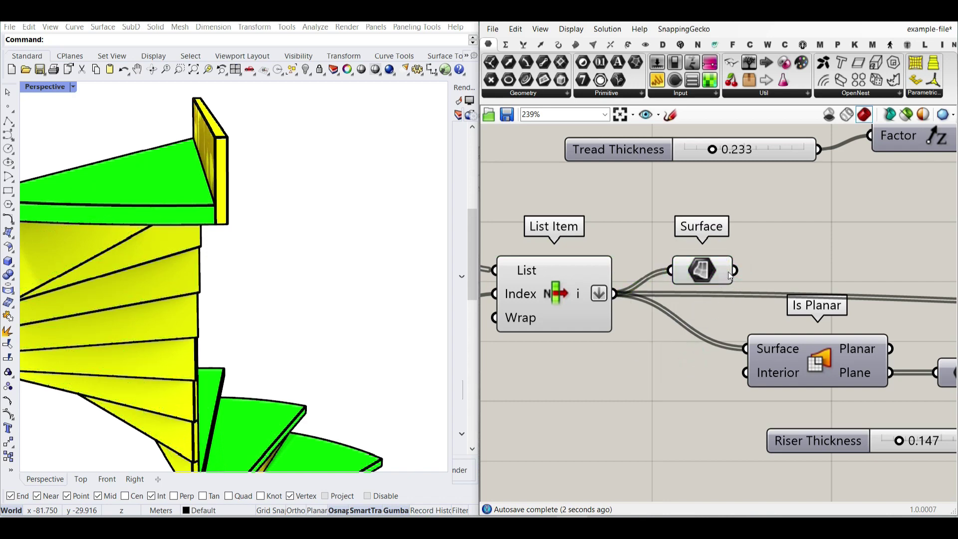
Step: Route the Surface parameter into Is Planar and the riser Extrude, and shift the downstream components away from the riser List Item
scroll(750, 334, down, 5)
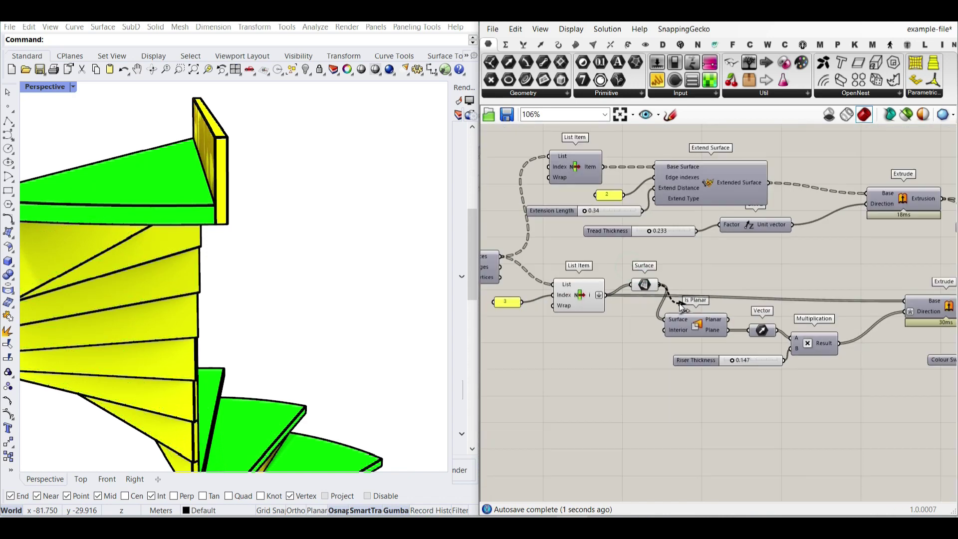
scroll(663, 330, down, 5)
drag(830, 360, 649, 275)
scroll(695, 286, up, 3)
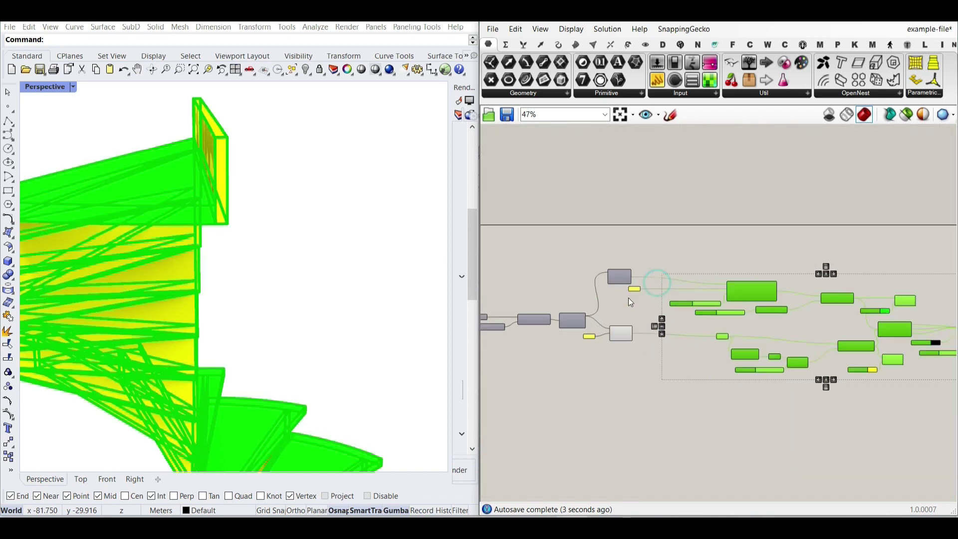
click(612, 275)
scroll(664, 342, up, 5)
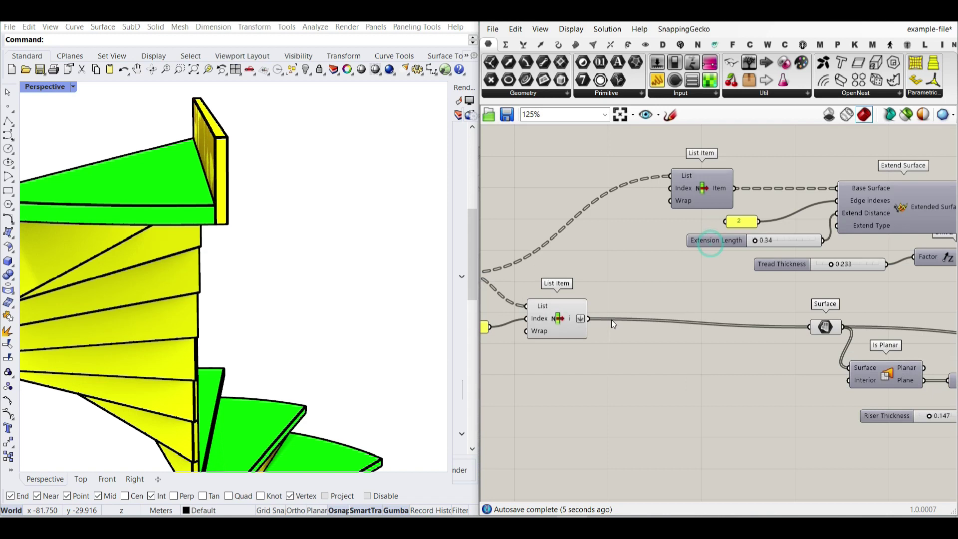
Step: Disconnect the Surface parameter from the riser List Item and feed that List Item's output into a new Cull Index component's List input
drag(761, 326, 809, 327)
right_drag(574, 332, 653, 339)
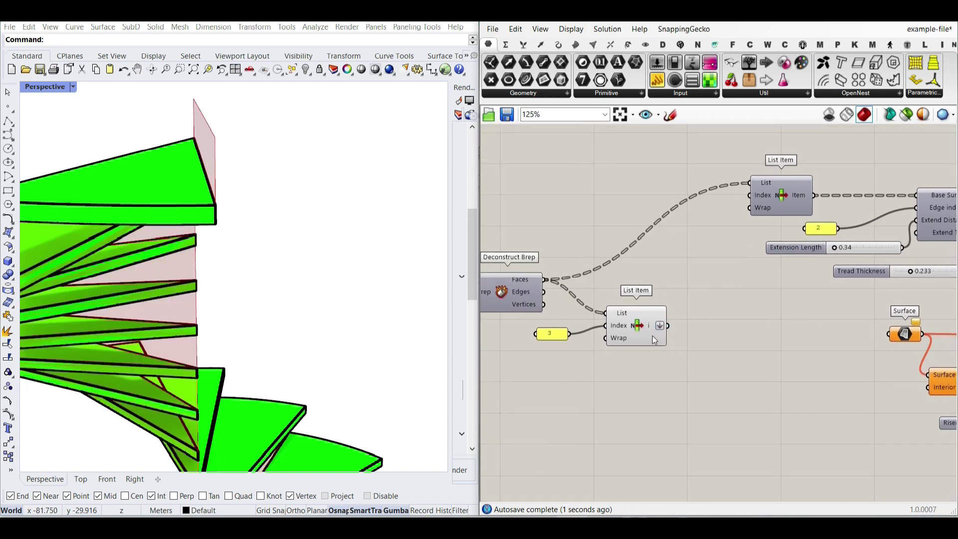
click(524, 46)
click(586, 95)
click(589, 118)
click(723, 344)
scroll(717, 357, up, 4)
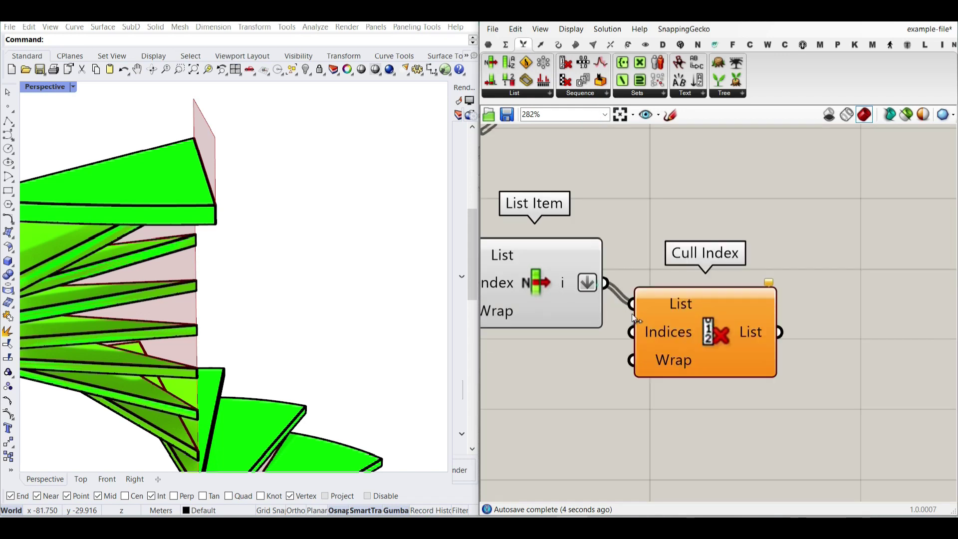
Step: Add a panel holding 0 and feed it into the Cull Index component's Indices input
right_drag(634, 319, 705, 321)
double_click(637, 385)
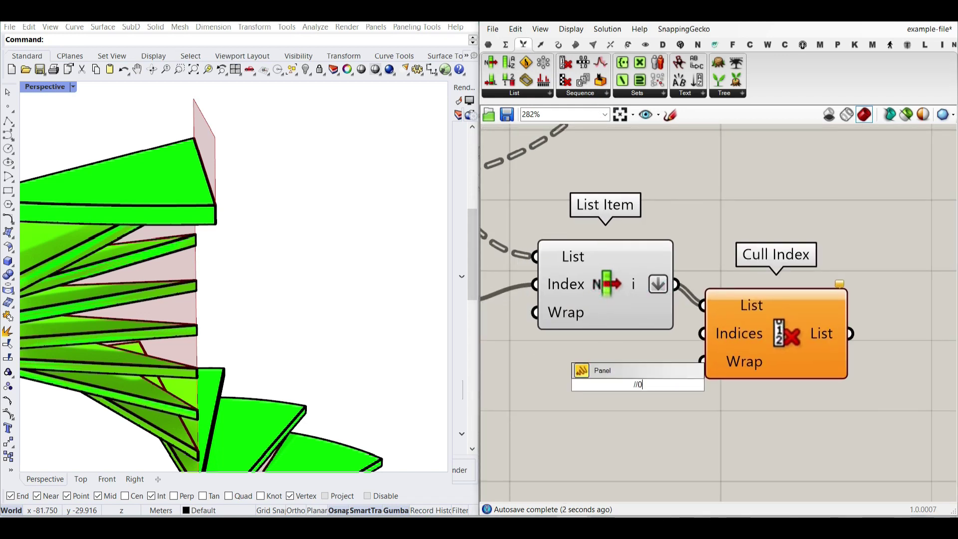
key(Return)
drag(661, 385, 705, 334)
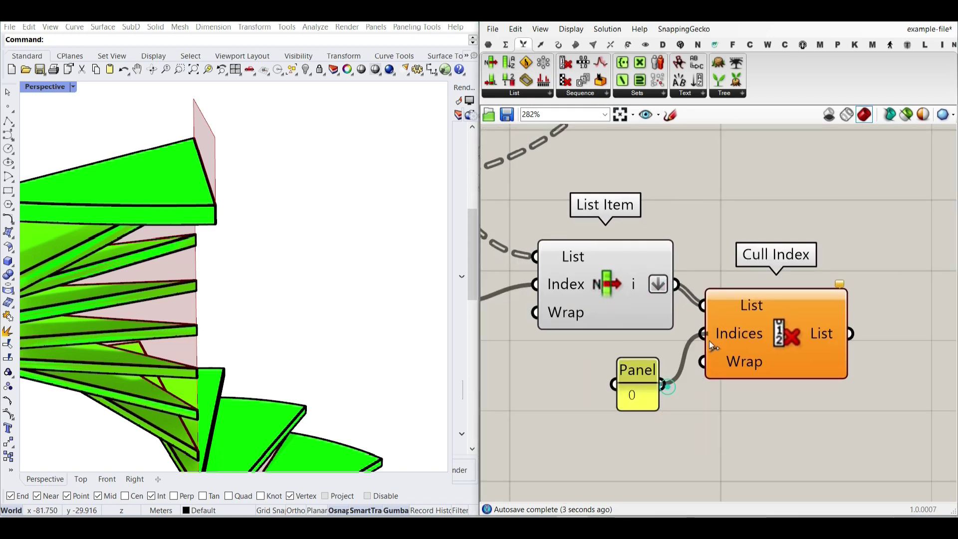
Step: Reverse the Cull Index component's List input, hide the riser List Item's preview, and inspect which riser is culled
right_click(733, 302)
click(758, 366)
right_click(631, 283)
click(643, 292)
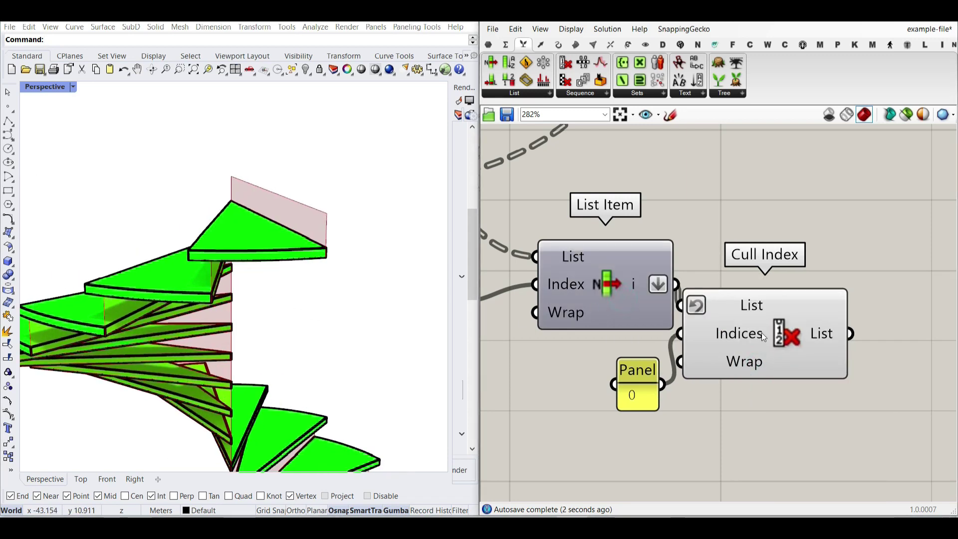
drag(762, 333, 771, 323)
scroll(246, 284, down, 5)
scroll(258, 357, up, 8)
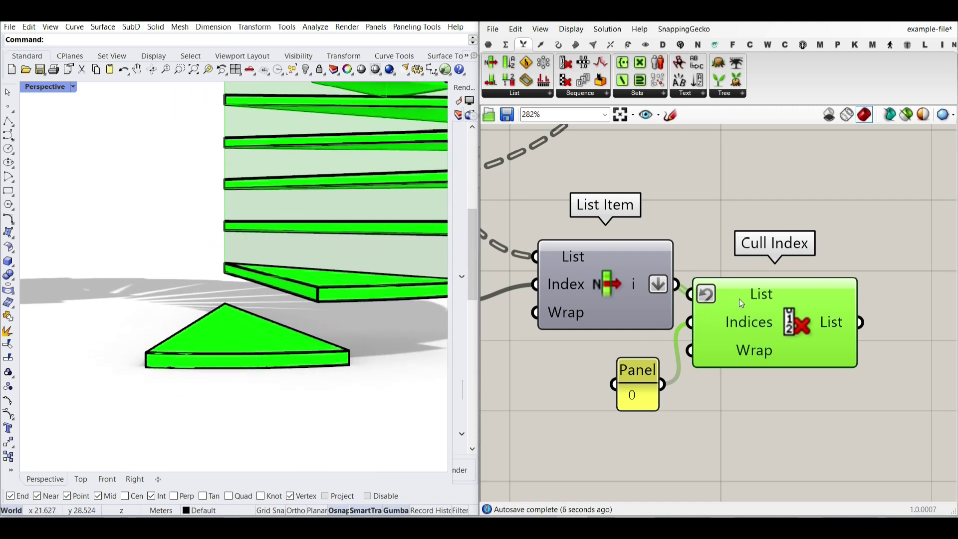
Step: Turn off Reverse on the Cull Index List input and check the risers at the top tread
right_click(748, 292)
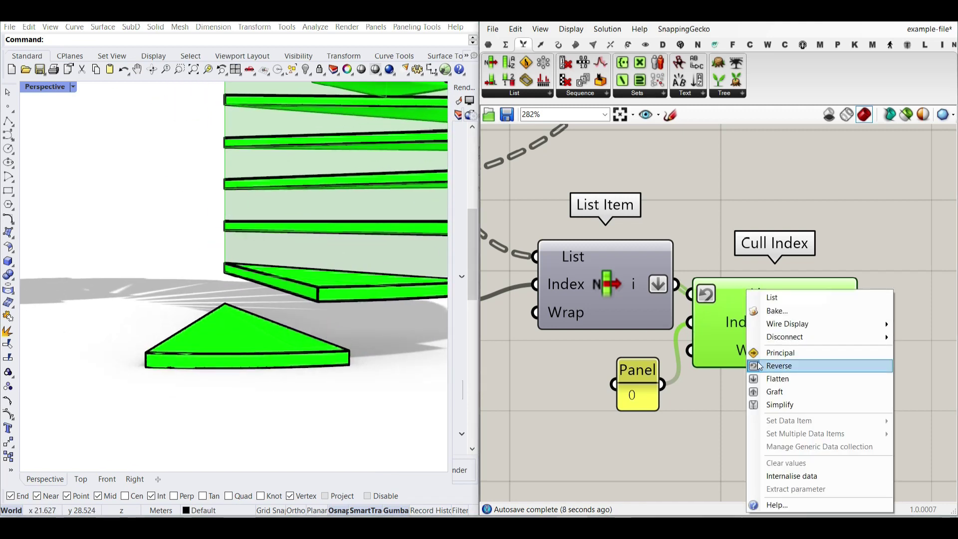
click(759, 366)
scroll(213, 346, down, 6)
scroll(209, 267, up, 3)
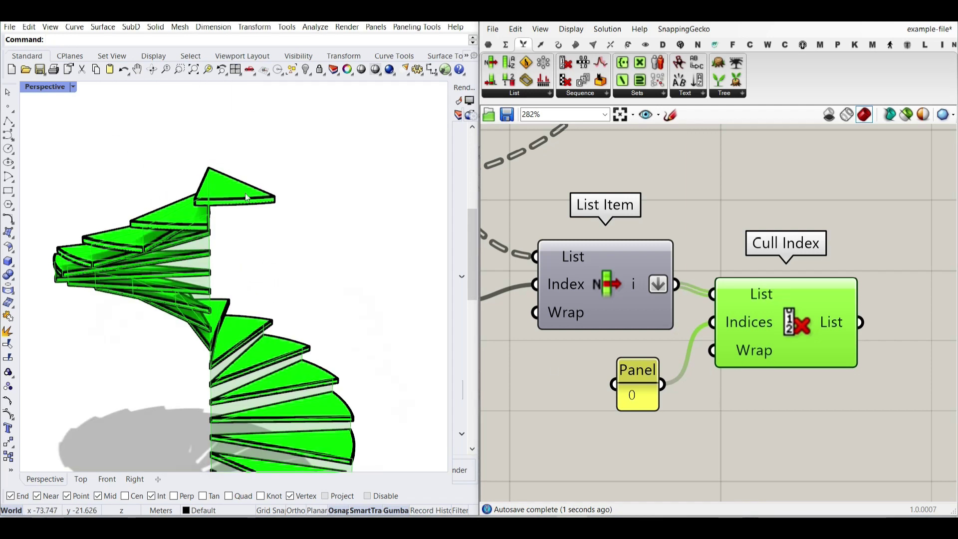
scroll(248, 197, up, 3)
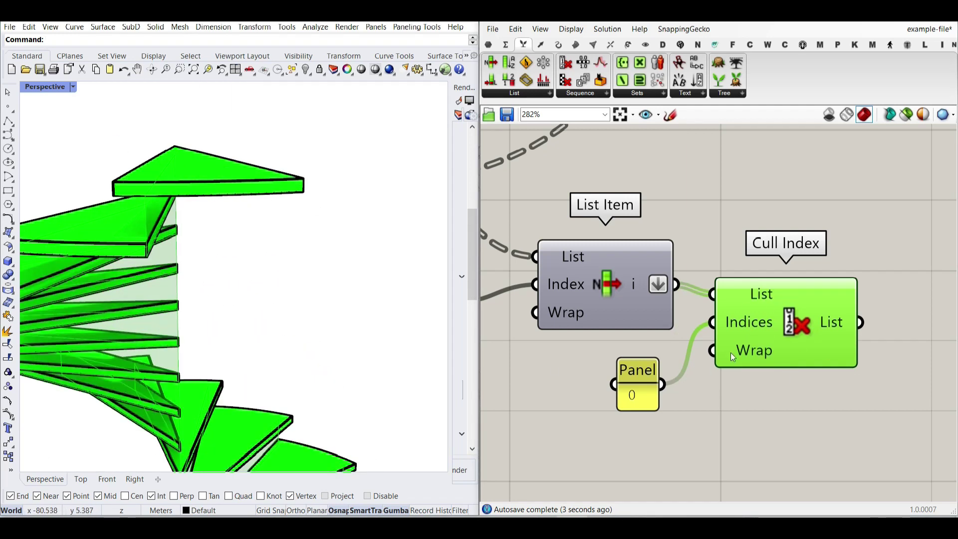
Step: Feed the Cull Index List output into the riser Surface parameter and hide the Cull Index preview
right_drag(731, 352, 643, 360)
scroll(629, 384, down, 5)
drag(701, 375, 767, 363)
right_click(550, 306)
click(607, 324)
Step: Set the End Degree slider of the staircase's angle domain to 354.04
scroll(330, 273, down, 6)
right_drag(329, 273, 309, 259)
scroll(613, 312, down, 4)
right_drag(630, 307, 858, 294)
right_drag(585, 280, 850, 284)
right_drag(646, 289, 778, 290)
scroll(654, 276, up, 7)
scroll(658, 277, up, 5)
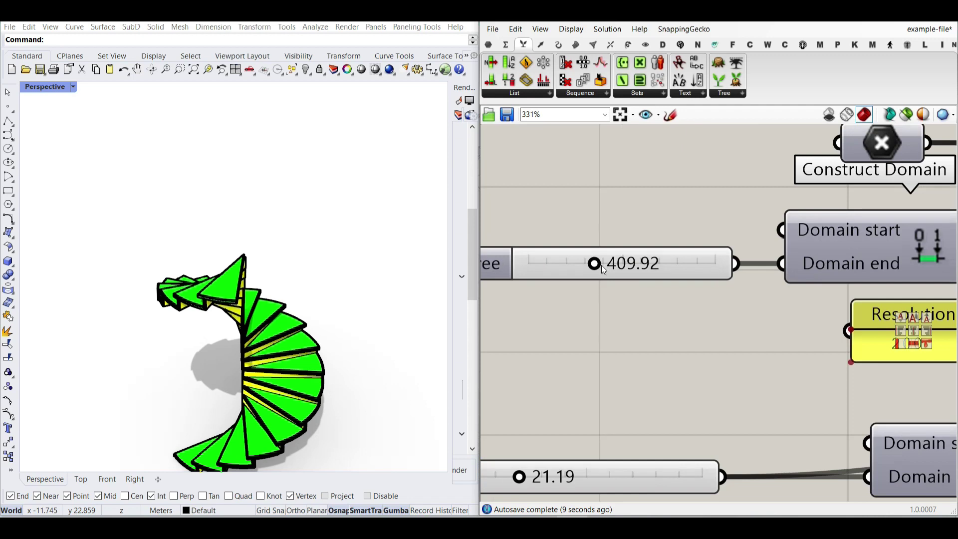
drag(604, 268, 582, 263)
Step: Set the staircase's Height slider to 22.69
right_drag(624, 372, 664, 226)
drag(562, 334, 568, 334)
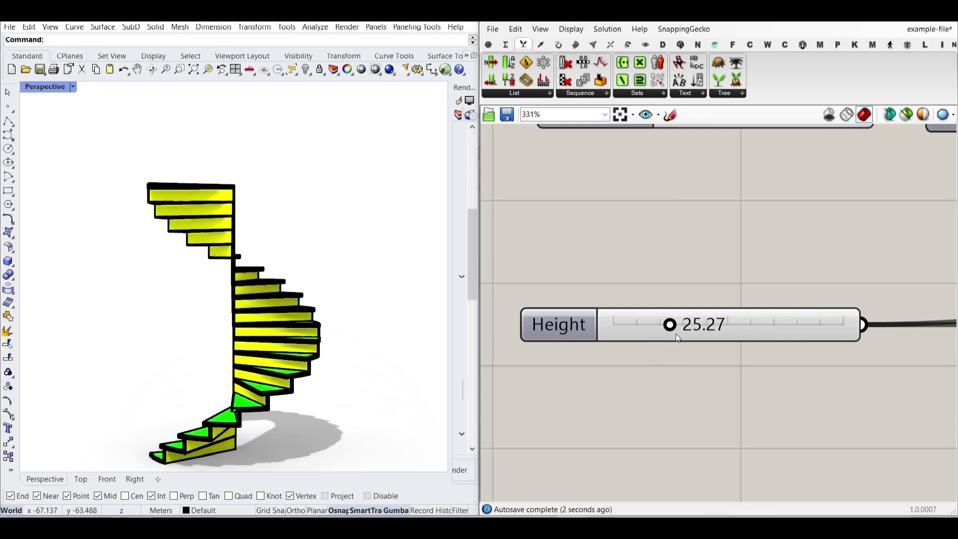
mouse_move(678, 338)
mouse_down()
mouse_move(646, 325)
mouse_move(667, 326)
mouse_up()
scroll(711, 371, down, 3)
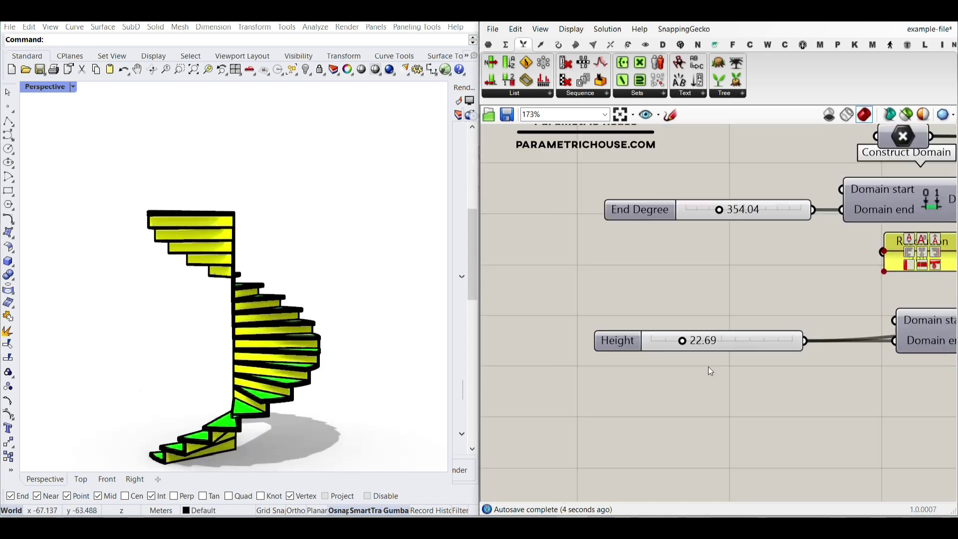
Step: Try a larger staircase Radius, bring it down to 6.61, and view the staircase from another angle
scroll(738, 345, down, 3)
scroll(666, 276, up, 5)
drag(627, 273, 649, 275)
right_drag(339, 231, 340, 325)
scroll(320, 284, down, 7)
drag(640, 278, 622, 275)
right_drag(384, 370, 276, 338)
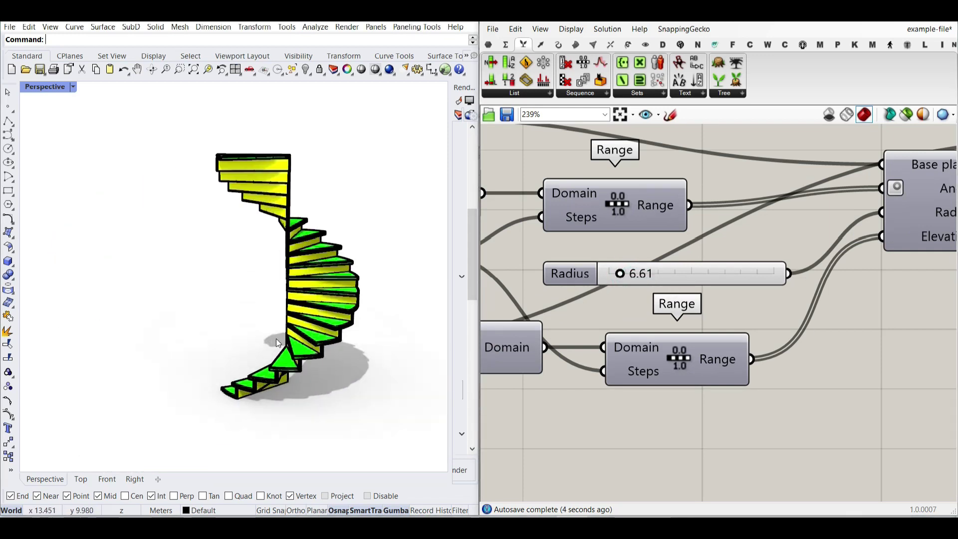
Step: Slightly reduce the number of steps in the staircase
scroll(646, 319, down, 3)
scroll(743, 346, down, 2)
scroll(692, 354, up, 5)
mouse_move(723, 338)
mouse_down()
mouse_move(663, 334)
mouse_move(719, 336)
mouse_up()
Step: Set the treads' Extension Length to 1.38 and inspect the overhang from the side
scroll(710, 352, down, 6)
right_drag(710, 351, 519, 349)
right_drag(937, 357, 619, 352)
right_drag(881, 354, 655, 352)
right_drag(854, 343, 719, 348)
scroll(687, 291, up, 4)
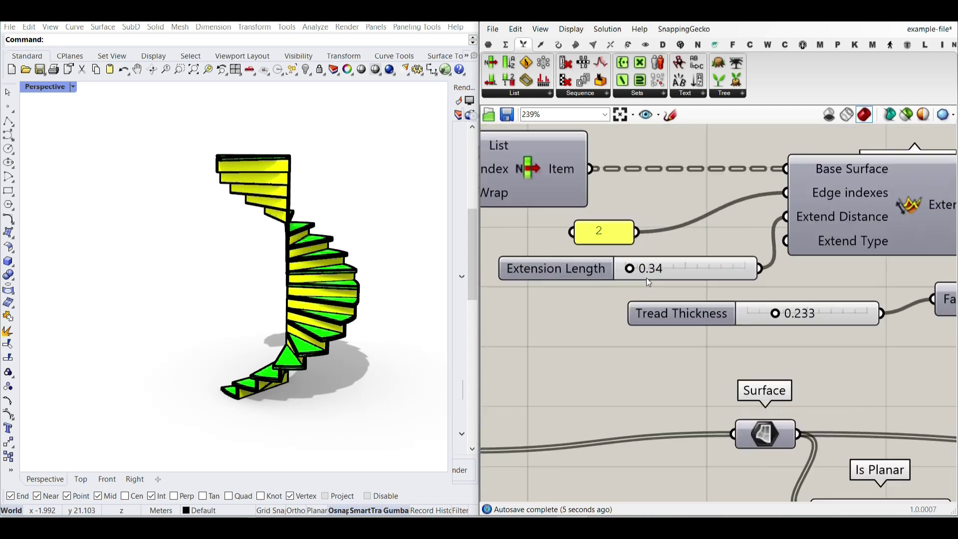
drag(631, 271, 643, 270)
scroll(256, 339, up, 5)
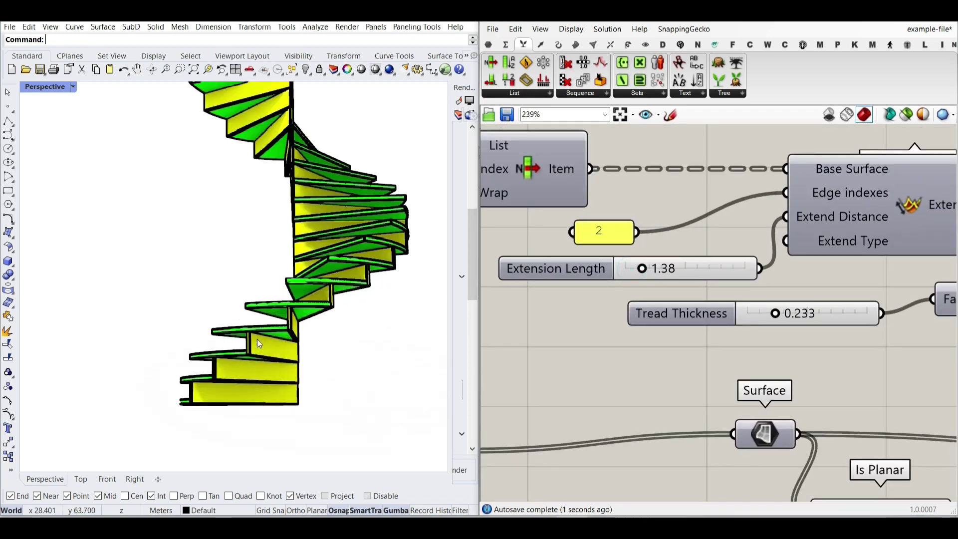
right_drag(284, 374, 285, 383)
Step: Set the Tread Thickness to 0.145 and inspect the treads up close
drag(779, 319, 769, 315)
right_drag(406, 355, 268, 391)
scroll(344, 384, up, 5)
scroll(268, 392, down, 5)
right_drag(332, 314, 219, 344)
Step: Try a larger Riser Thickness and reduce it again to a thin riser
right_drag(845, 319, 776, 315)
scroll(773, 324, down, 3)
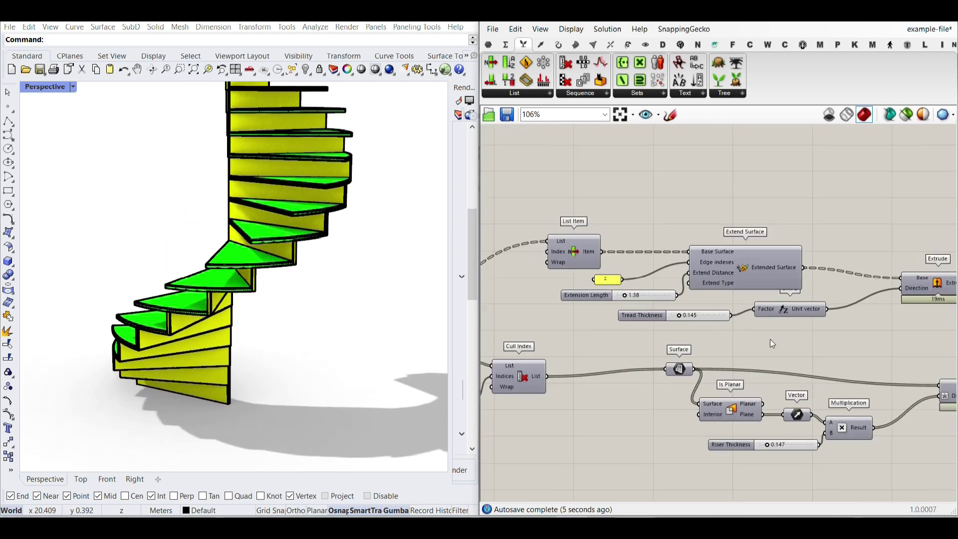
scroll(707, 423, up, 4)
drag(694, 403, 724, 399)
right_drag(359, 374, 334, 349)
scroll(292, 323, up, 5)
drag(722, 399, 698, 399)
right_drag(734, 370, 613, 366)
scroll(668, 376, down, 8)
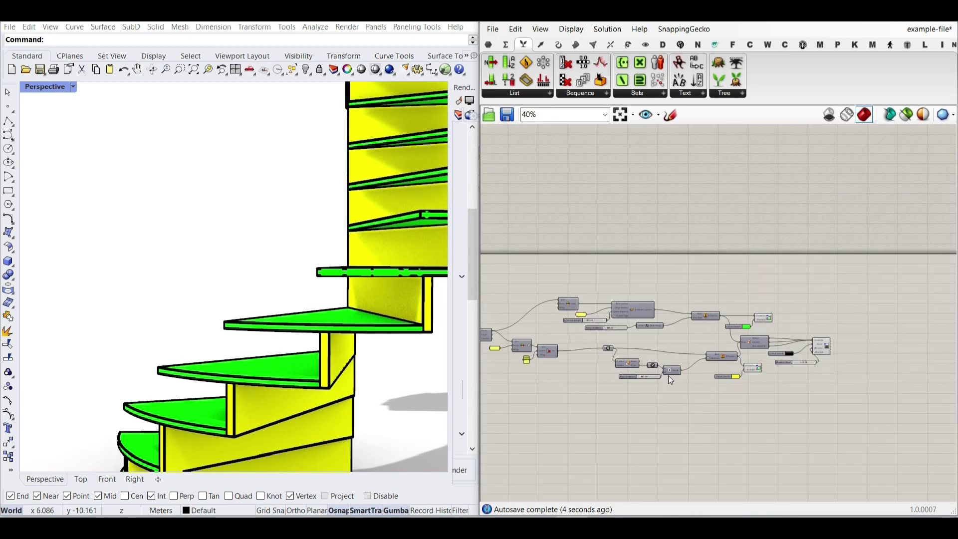
scroll(287, 288, down, 8)
right_drag(287, 288, 351, 347)
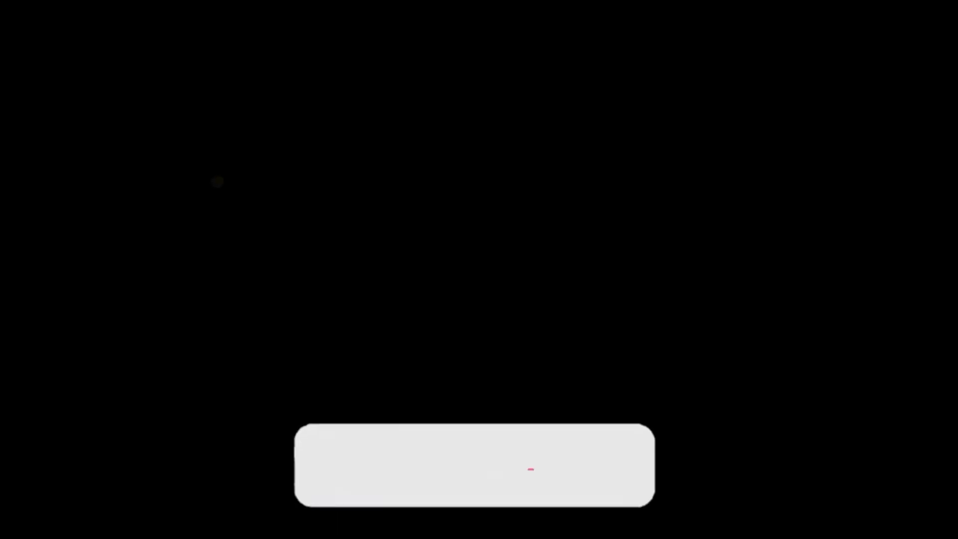